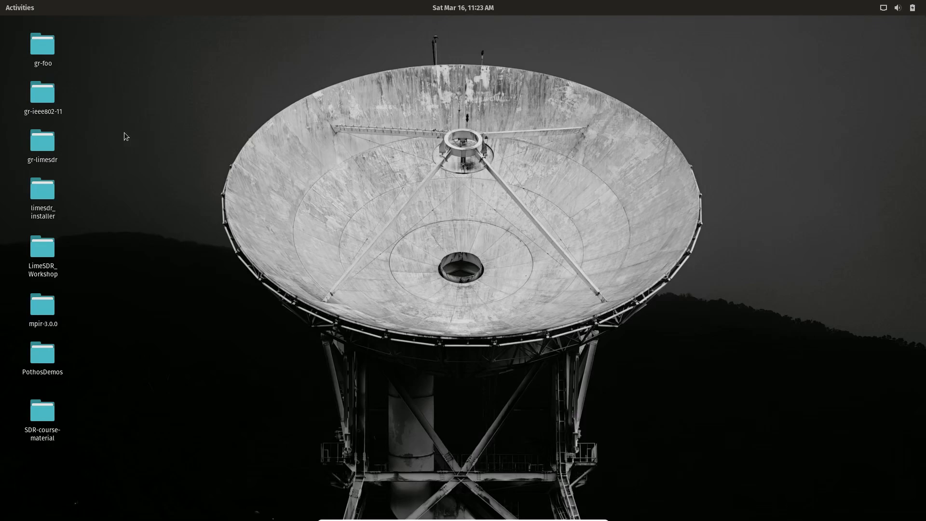
- Launch GNU Radio Companion by searching the desktop applications for "gnu"
{"action": "left_click", "coordinate": [18, 11]}
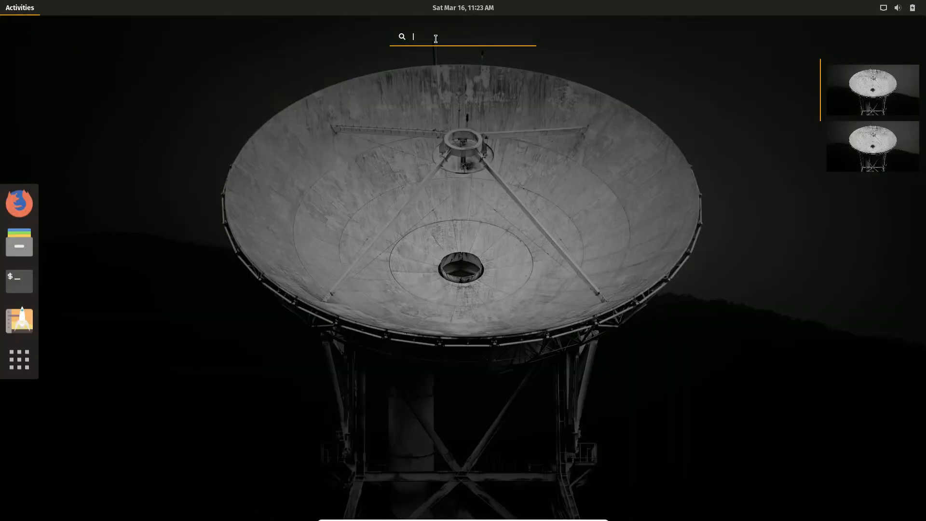
{"action": "type", "text": "gnu"}
{"action": "left_click", "coordinate": [448, 97]}
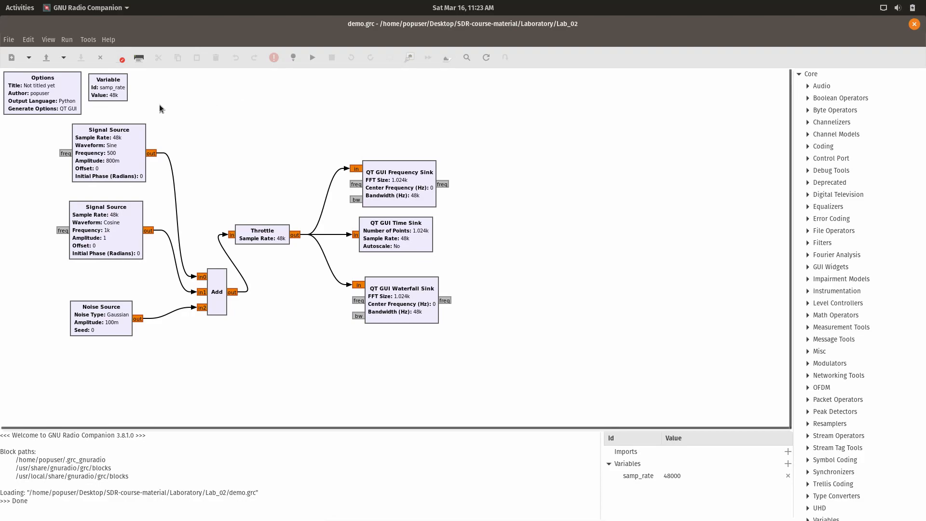
- Create a new flow graph and close the demo flow graph
{"action": "left_click", "coordinate": [10, 62]}
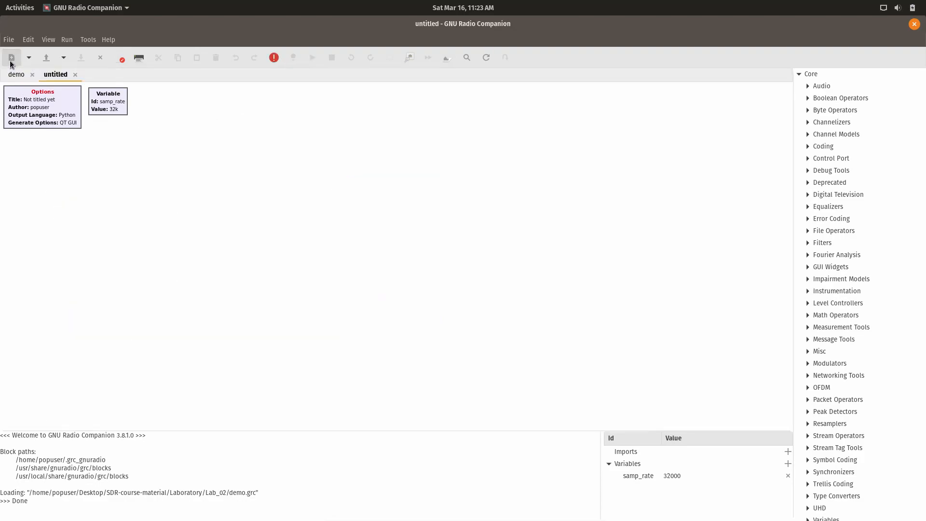
{"action": "left_click", "coordinate": [32, 75]}
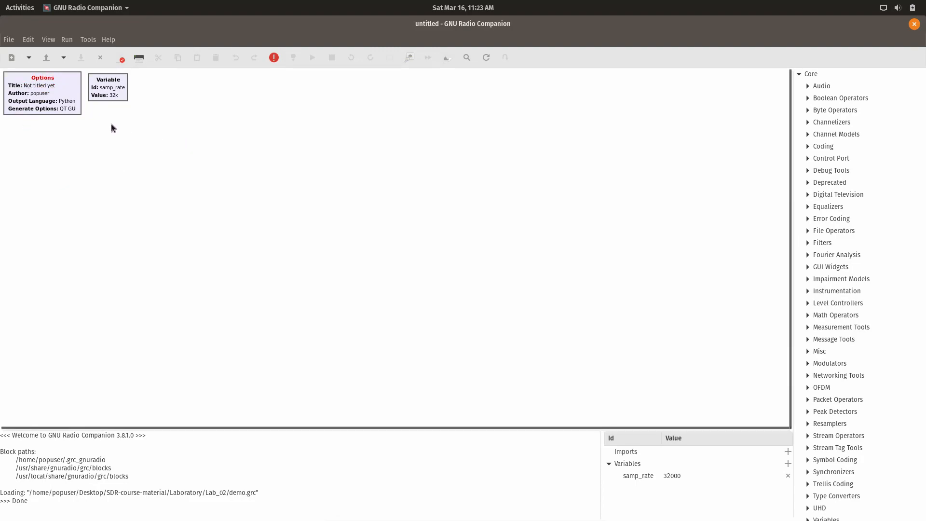
- Set the Id of the Options block to lab_02
{"action": "scroll", "coordinate": [103, 122], "scroll_direction": "up", "scroll_amount": 2}
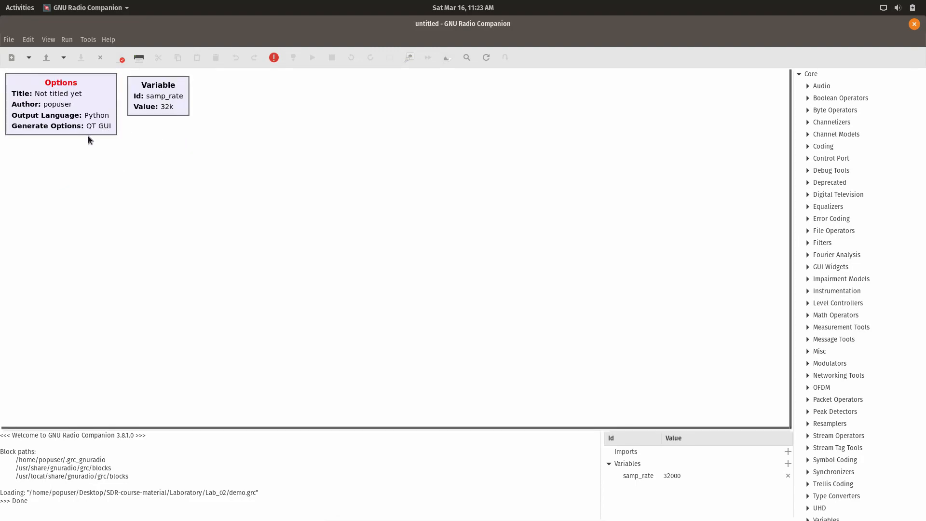
{"action": "double_click", "coordinate": [63, 105]}
{"action": "double_click", "coordinate": [413, 194]}
{"action": "type", "text": "lab_02"}
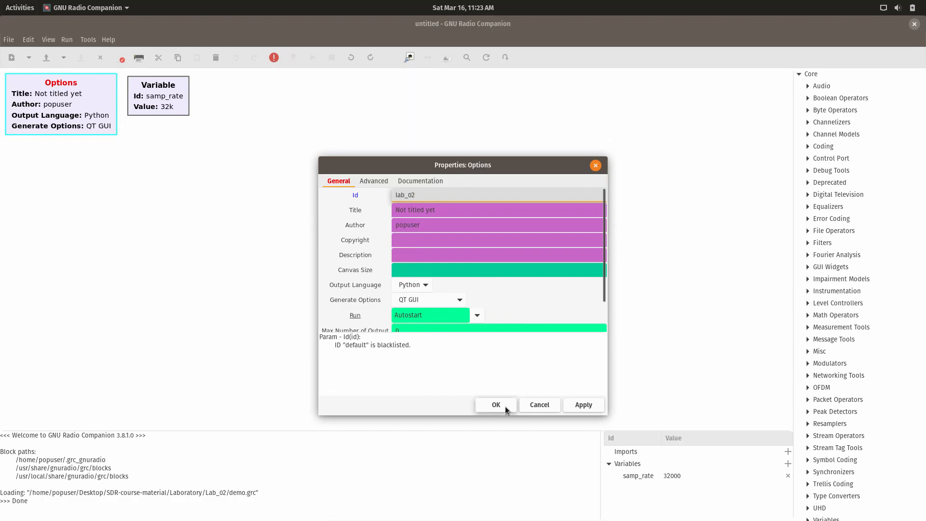
{"action": "left_click", "coordinate": [505, 406]}
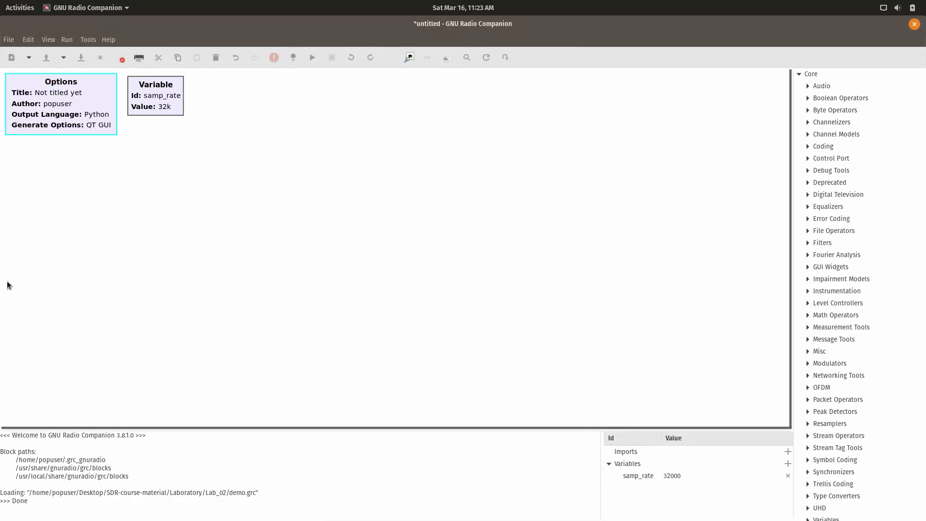
- Save the flow graph as lab_02.grc in the Desktop/SDR-course-material/Laboratory/Lab_02 folder
{"action": "left_click", "coordinate": [82, 59]}
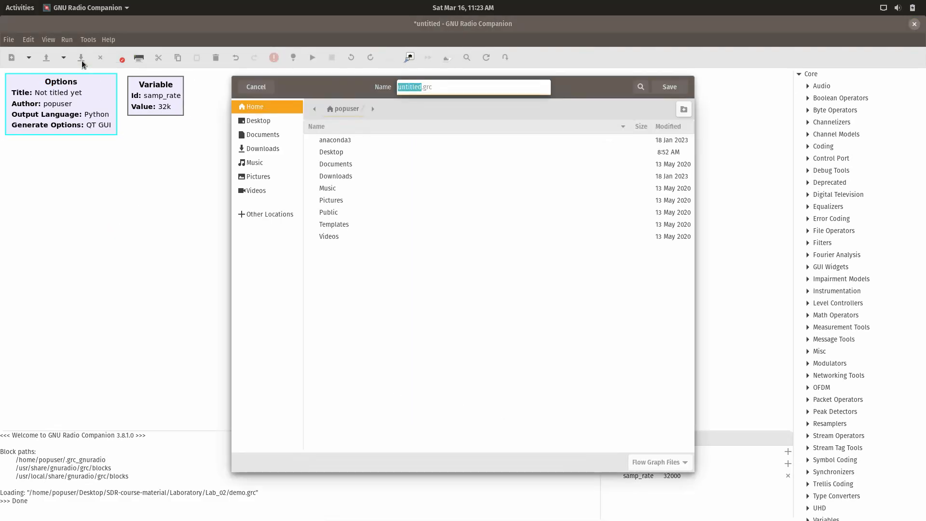
{"action": "double_click", "coordinate": [333, 153]}
{"action": "double_click", "coordinate": [323, 224]}
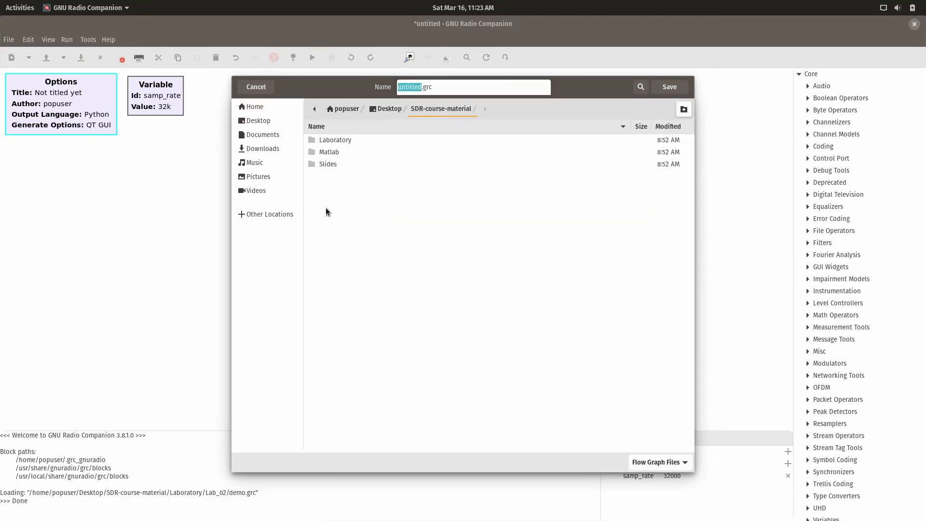
{"action": "double_click", "coordinate": [330, 143]}
{"action": "left_click", "coordinate": [324, 155]}
{"action": "double_click", "coordinate": [324, 155]}
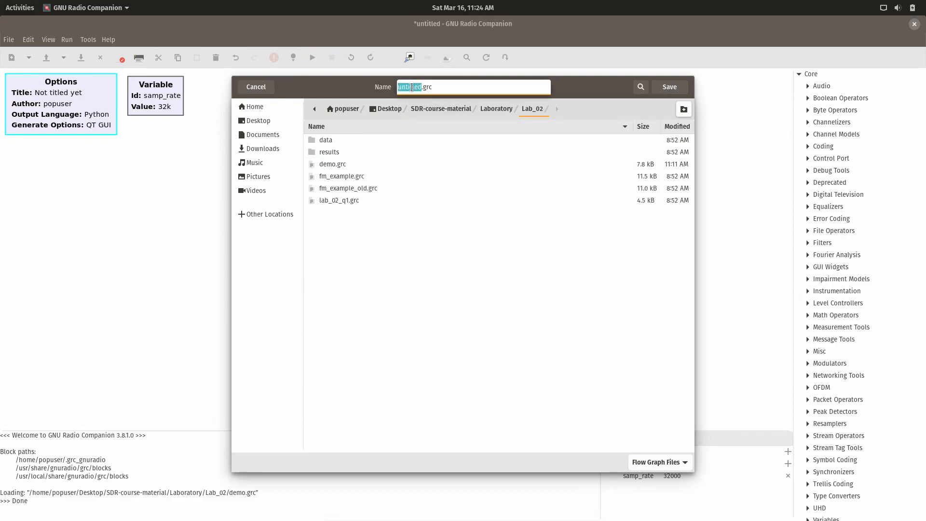
{"action": "type", "text": "lab_"}
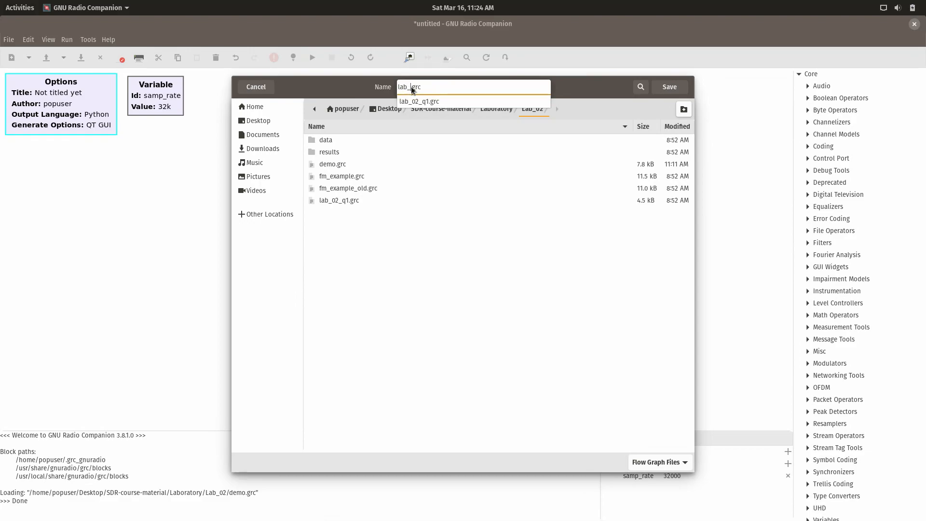
{"action": "type", "text": "02"}
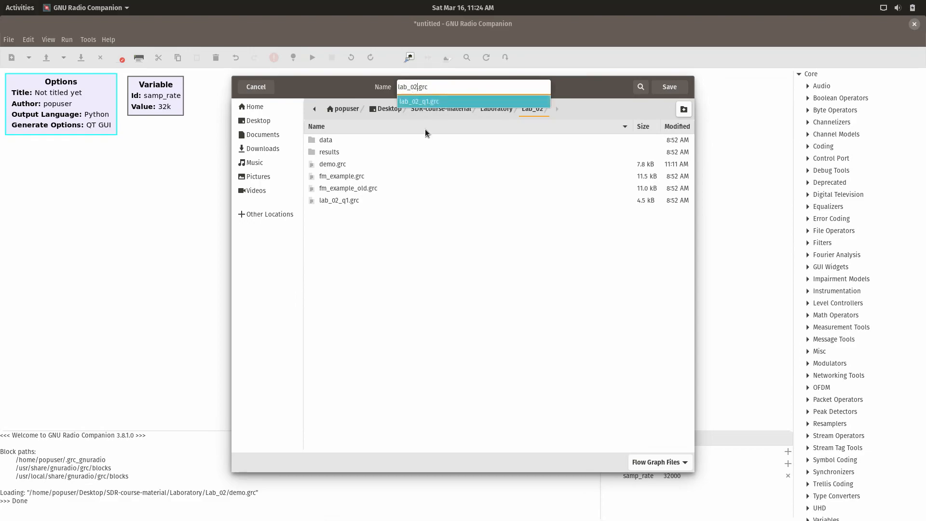
{"action": "left_click", "coordinate": [435, 157]}
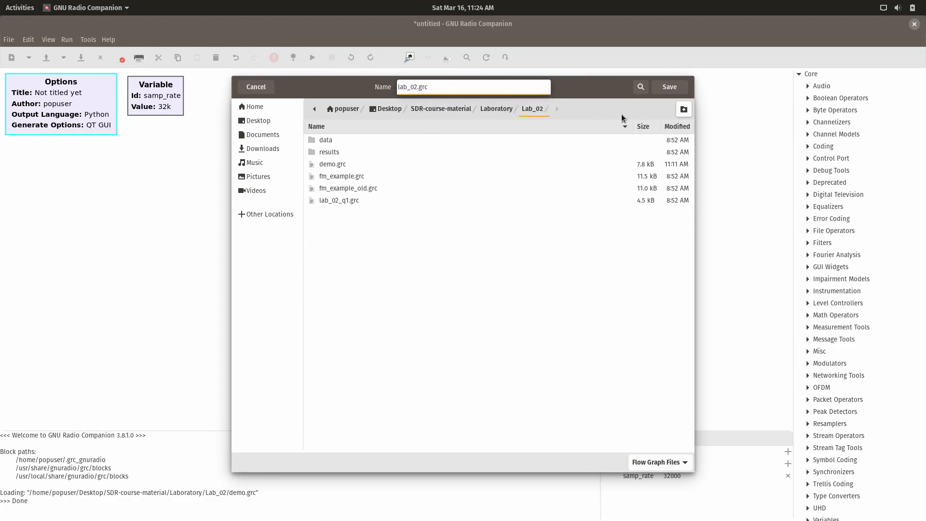
{"action": "left_click", "coordinate": [675, 90]}
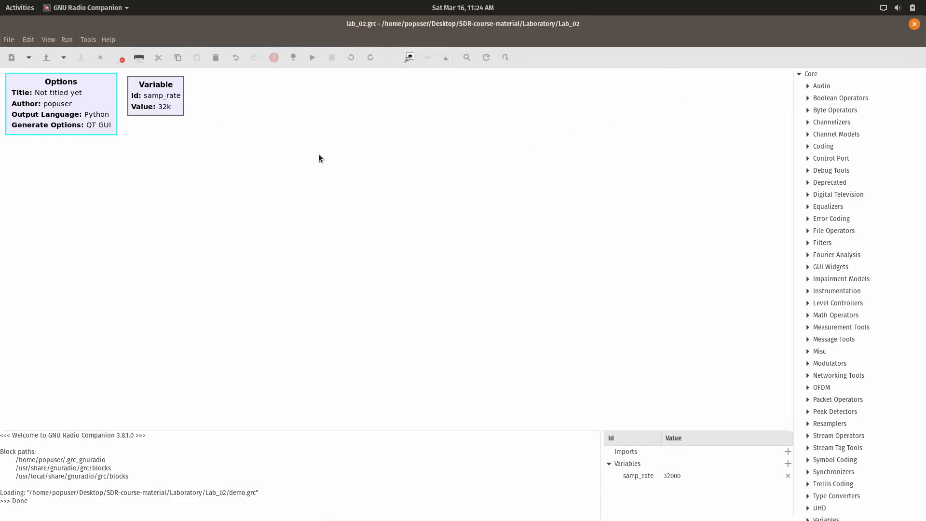
- Set the value of the samp_rate variable block to 480000
{"action": "left_click", "coordinate": [303, 146]}
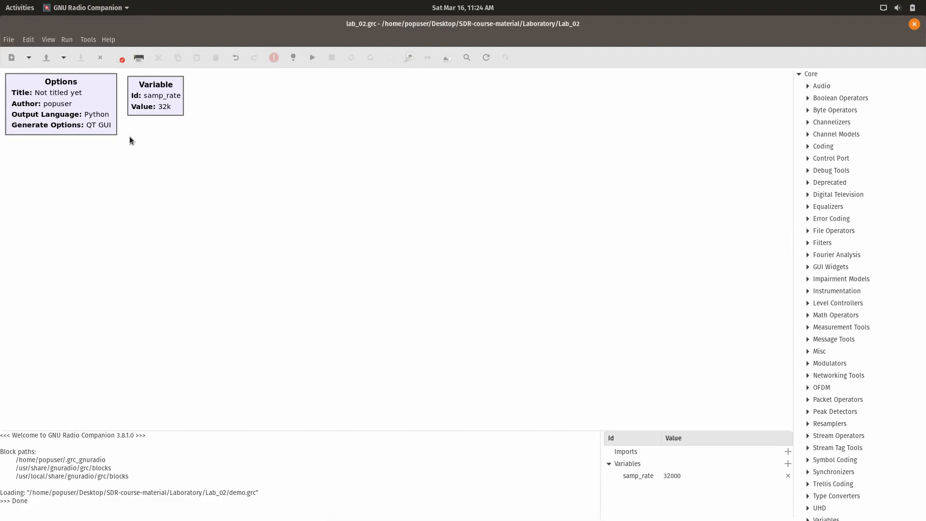
{"action": "double_click", "coordinate": [158, 107]}
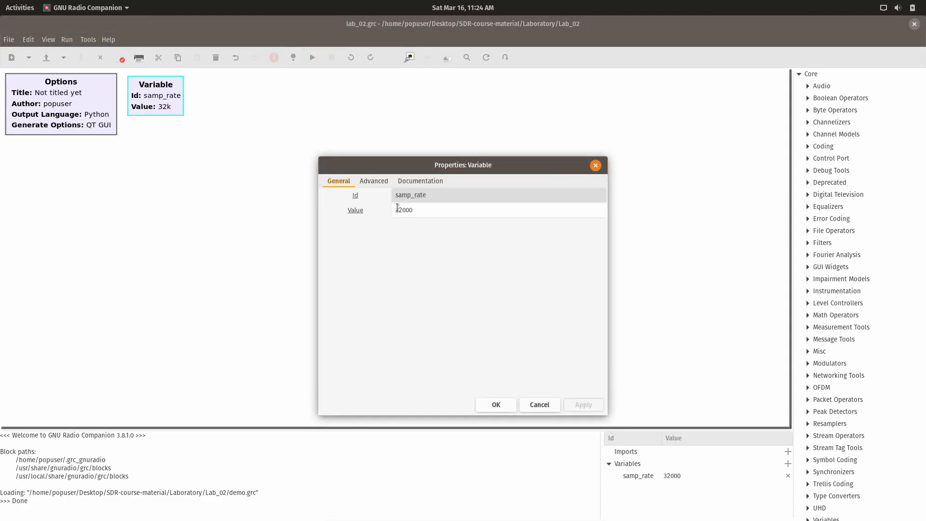
{"action": "left_click_drag", "start_coordinate": [402, 210], "coordinate": [375, 213]}
{"action": "type", "text": "48"}
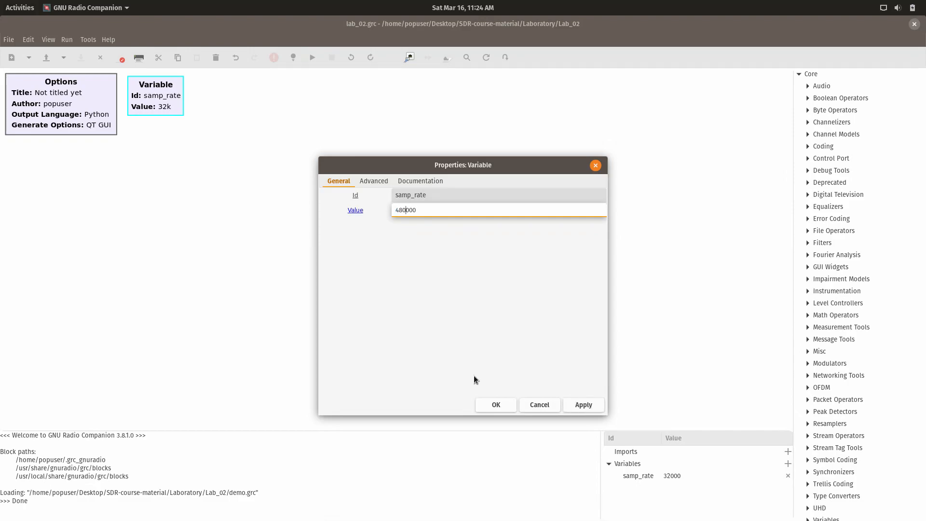
{"action": "left_click", "coordinate": [491, 407]}
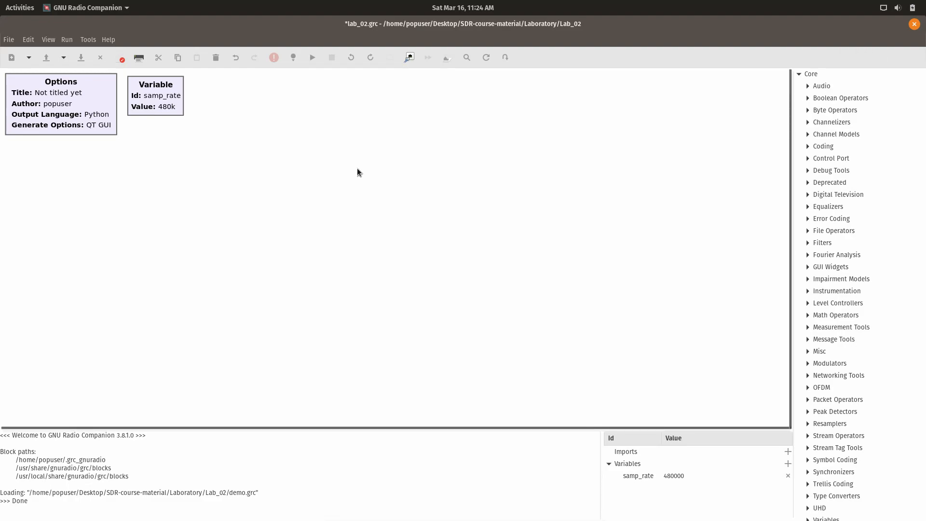
- Search the block library for "wav" and place a Wav File Source block below the Options block
{"action": "key", "text": "ctrl+f"}
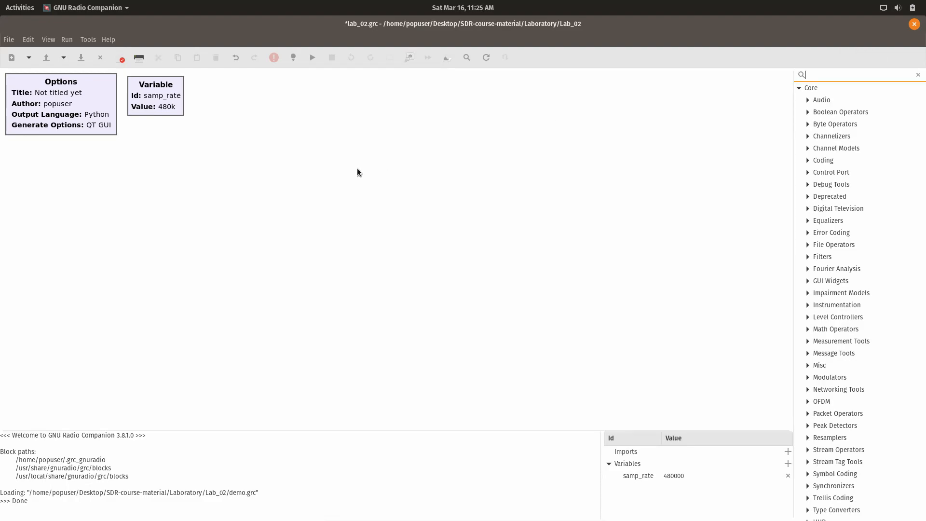
{"action": "type", "text": "wav"}
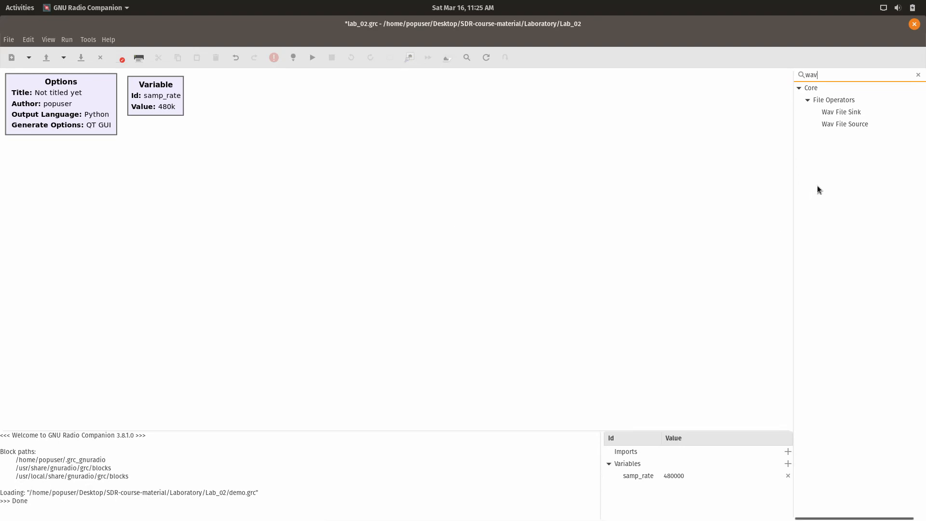
{"action": "left_click_drag", "start_coordinate": [838, 121], "coordinate": [64, 221]}
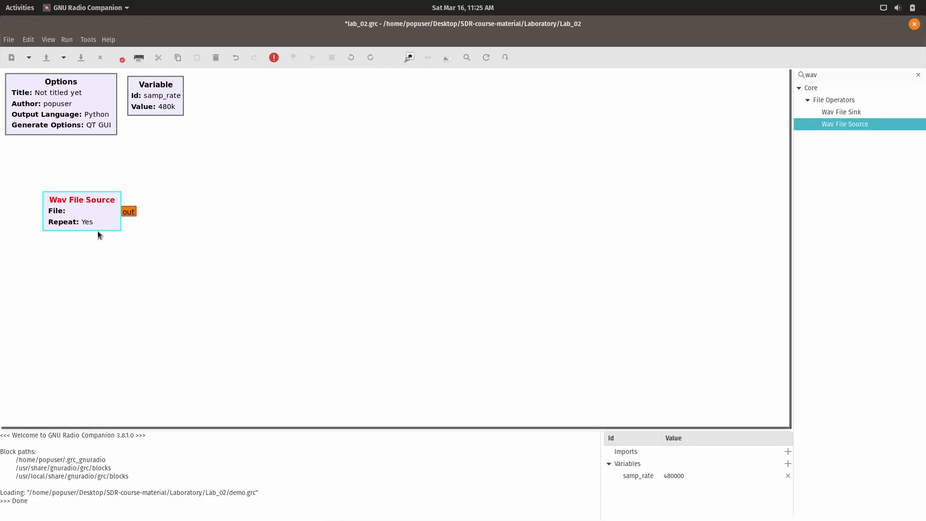
- Set the Wav File Source's file to Perfect Strangers.wav from the Desktop/SDR-course-material/Laboratory/Lab_02/data folder
{"action": "double_click", "coordinate": [88, 216]}
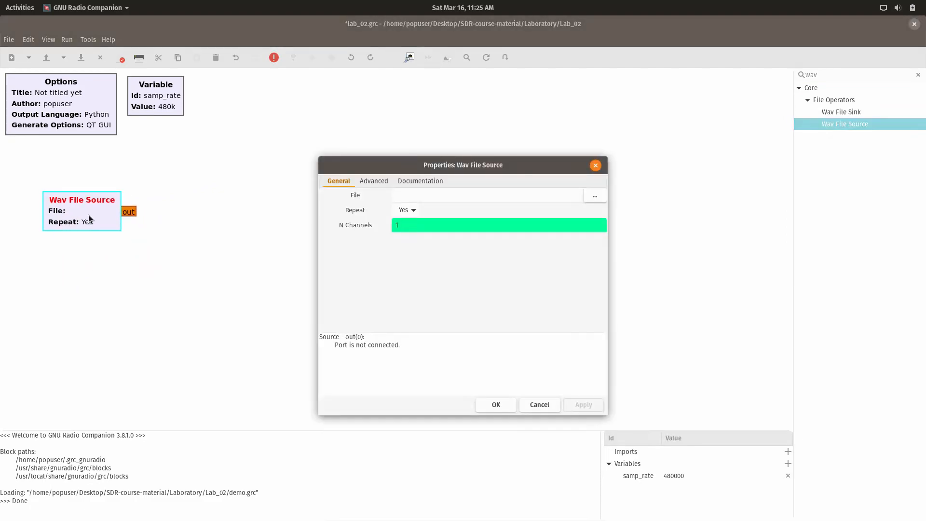
{"action": "left_click", "coordinate": [593, 198]}
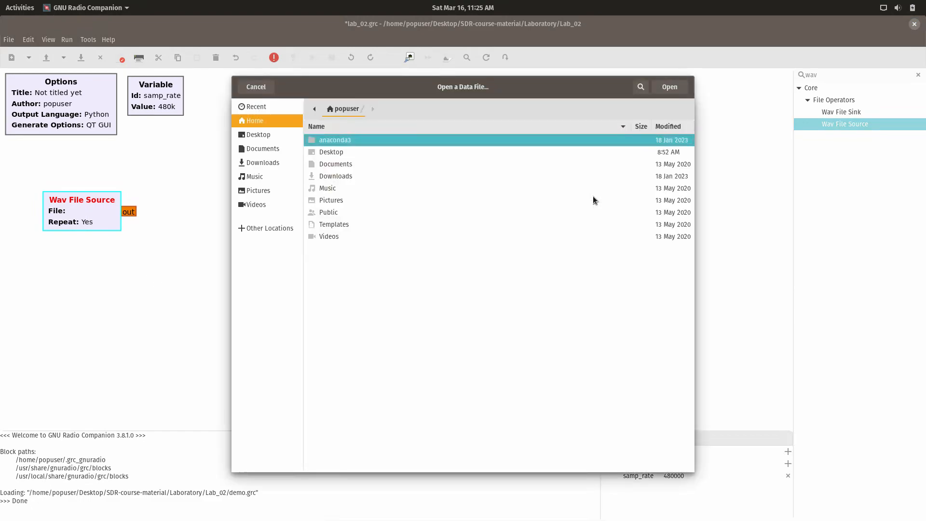
{"action": "left_click", "coordinate": [313, 154]}
{"action": "double_click", "coordinate": [313, 154]}
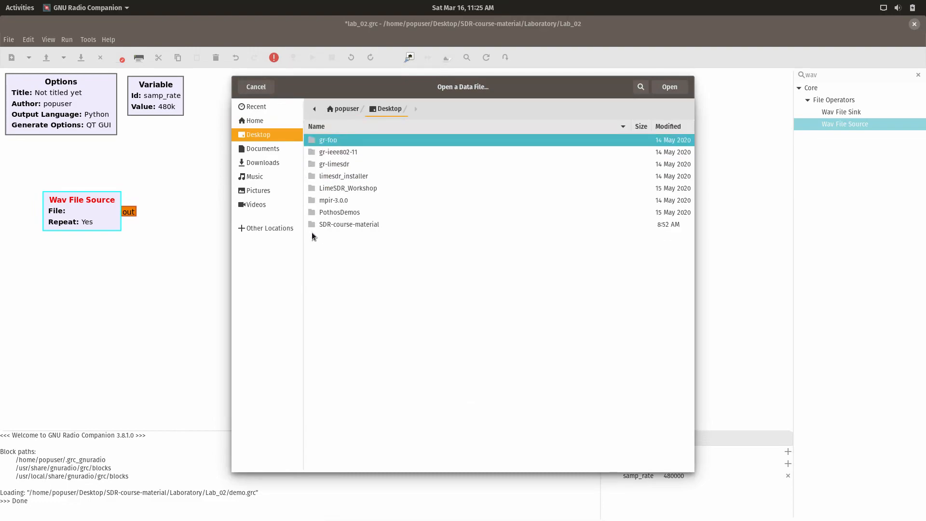
{"action": "double_click", "coordinate": [326, 224]}
{"action": "double_click", "coordinate": [325, 140]}
{"action": "double_click", "coordinate": [323, 151]}
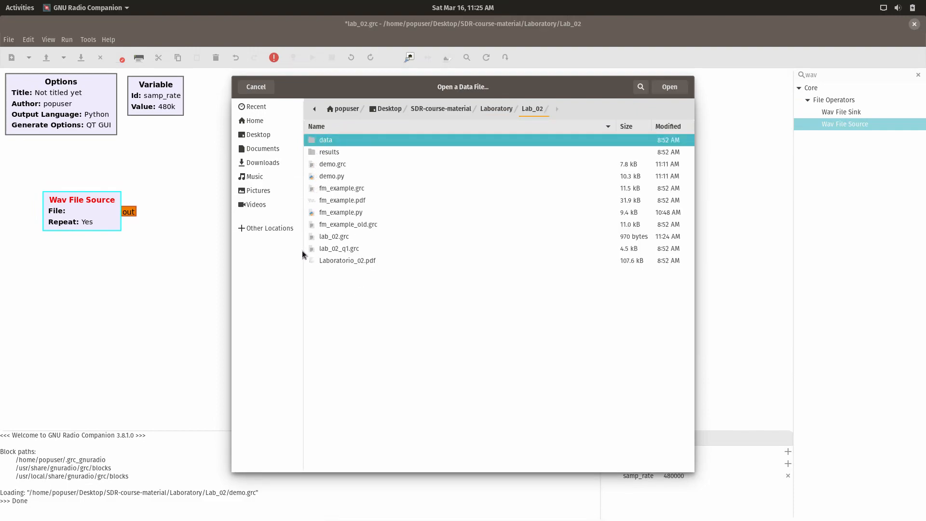
{"action": "double_click", "coordinate": [315, 138]}
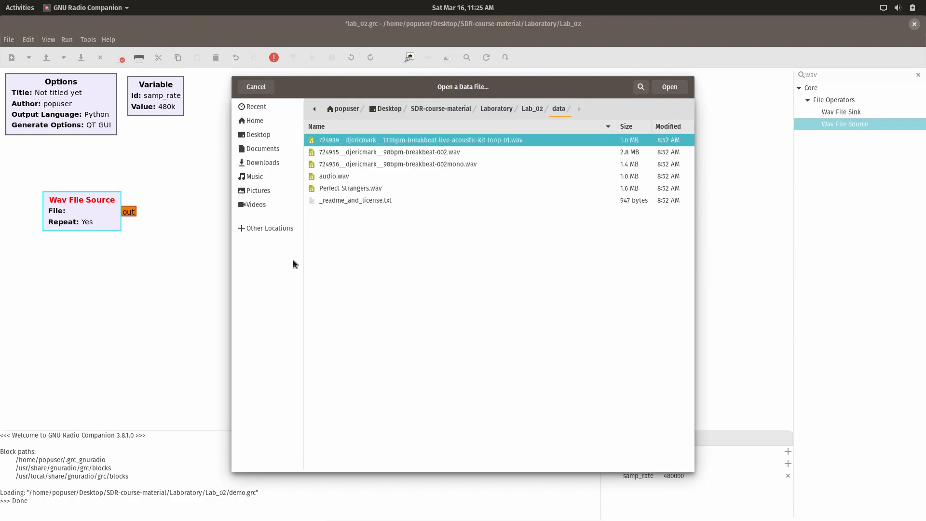
{"action": "left_click", "coordinate": [314, 188]}
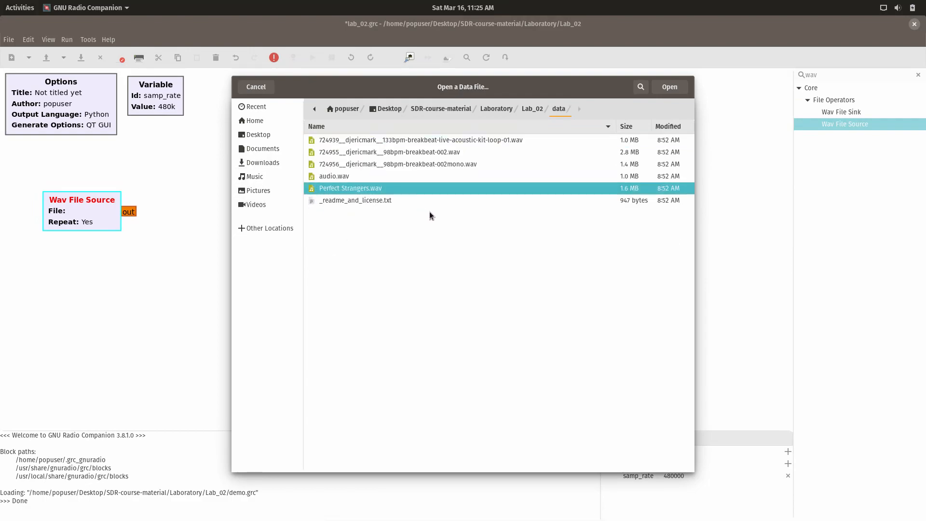
{"action": "left_click", "coordinate": [666, 87]}
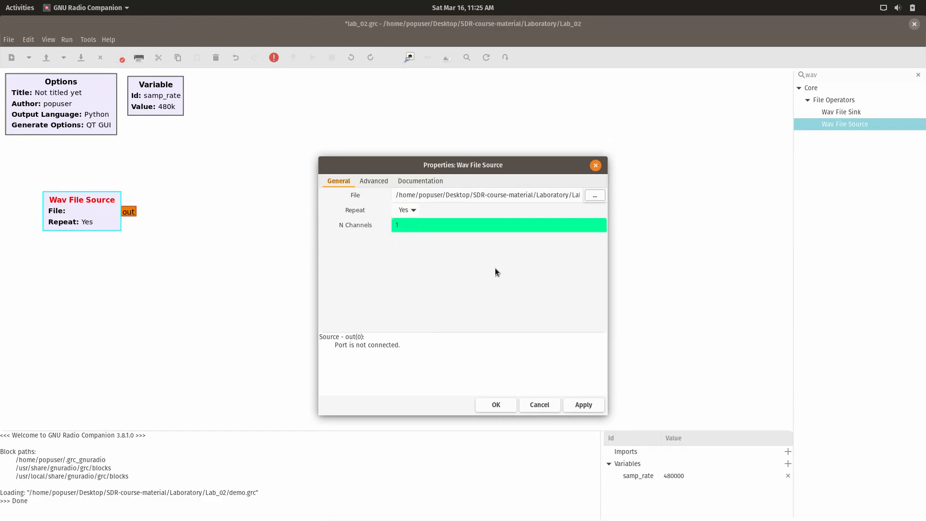
{"action": "left_click", "coordinate": [493, 407]}
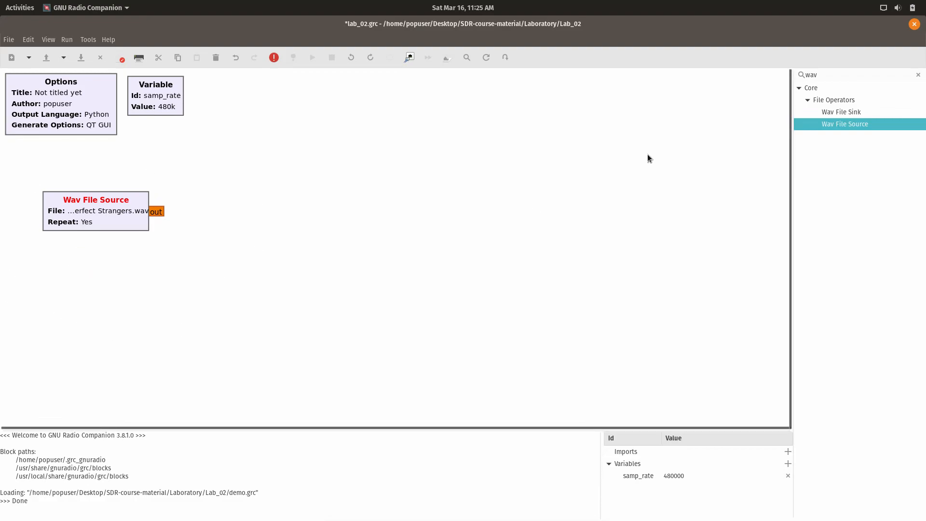
{"action": "left_click", "coordinate": [817, 77]}
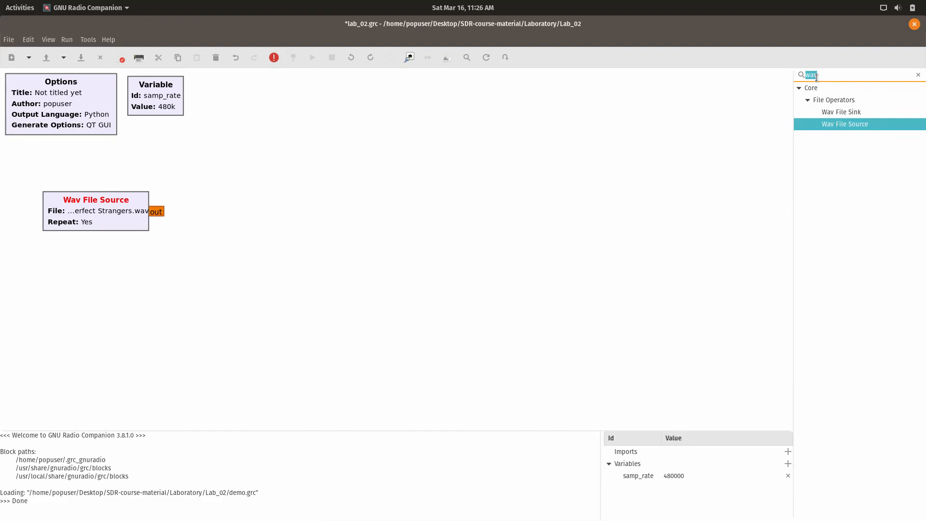
{"action": "type", "text": "onsta"}
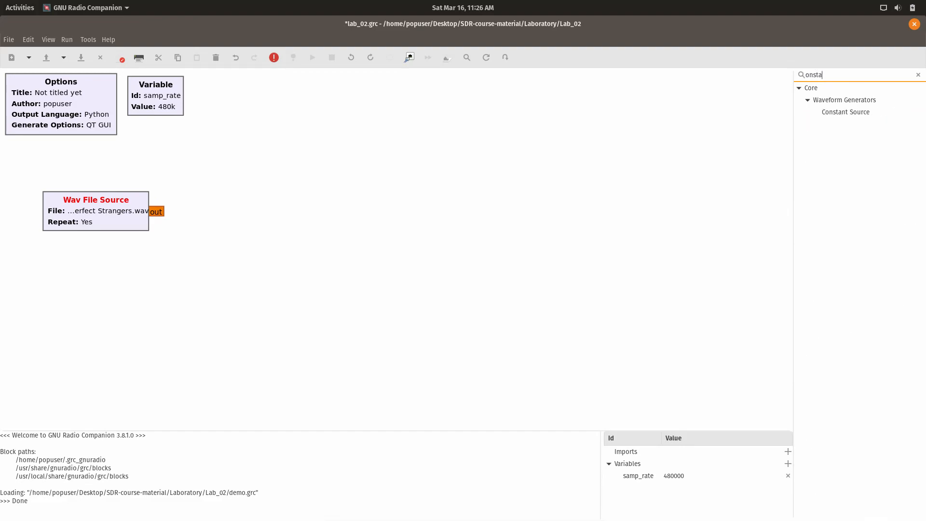
{"action": "key", "text": "BackSpace"}
{"action": "key", "text": "BackSpace"}
{"action": "key", "text": "BackSpace"}
{"action": "key", "text": "BackSpace"}
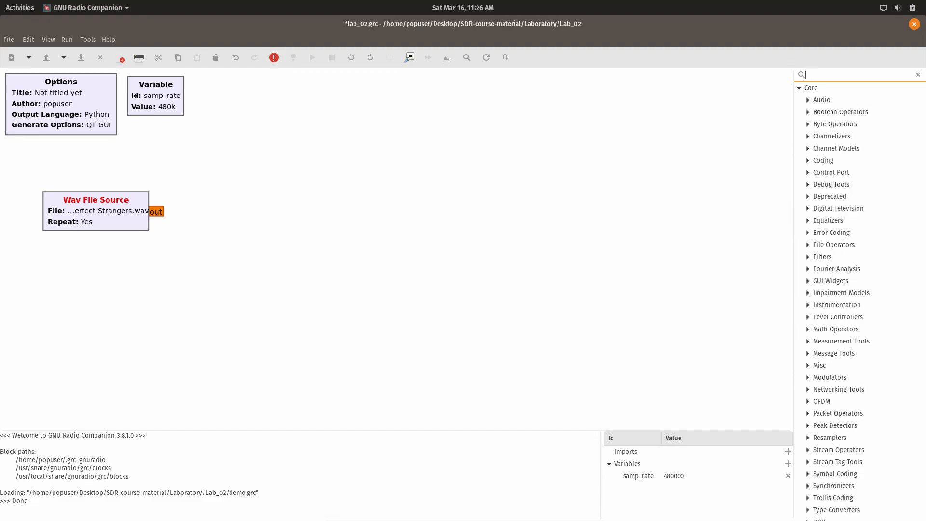
- Search the block library for "mult" and place a Multiply Const block beside the Wav File Source's output
{"action": "type", "text": "mult"}
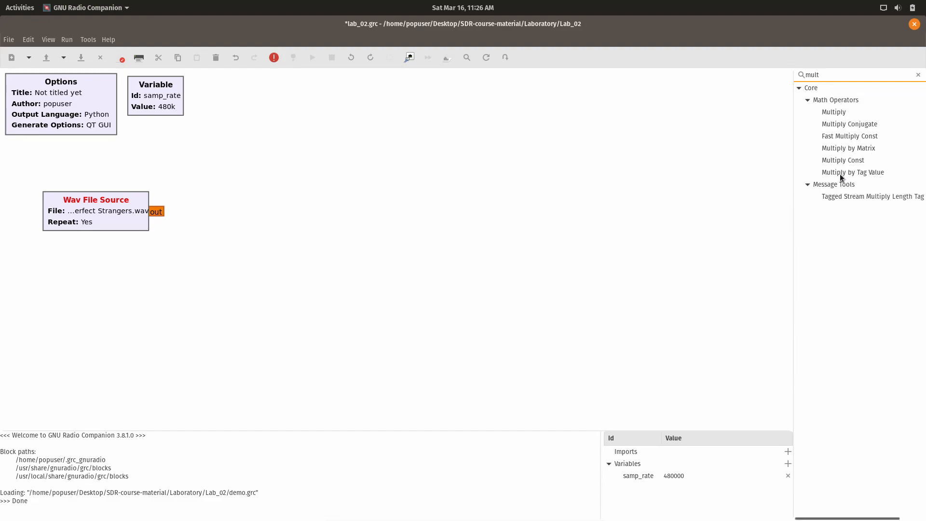
{"action": "left_click", "coordinate": [839, 161]}
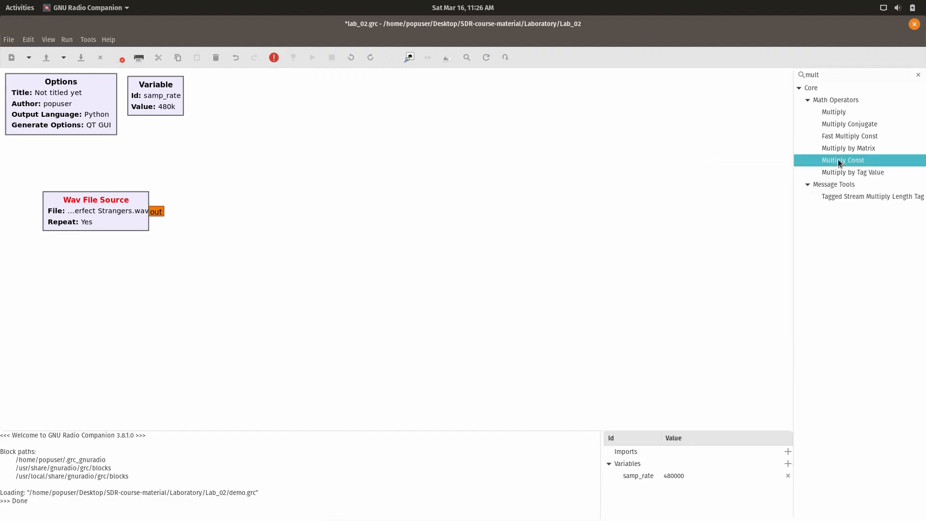
{"action": "left_click_drag", "start_coordinate": [838, 160], "coordinate": [291, 208]}
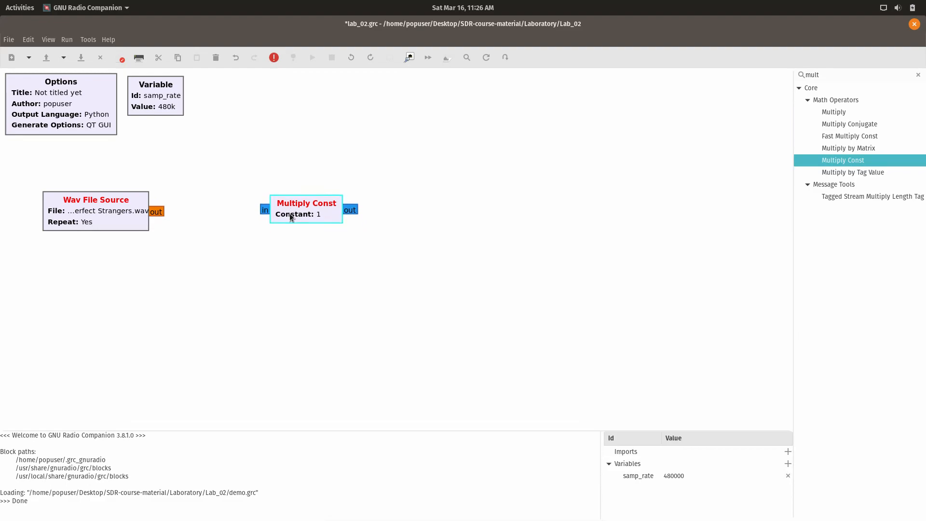
- Set the Multiply Const block's IO type to float and connect the Wav File Source output to its input
{"action": "double_click", "coordinate": [289, 215]}
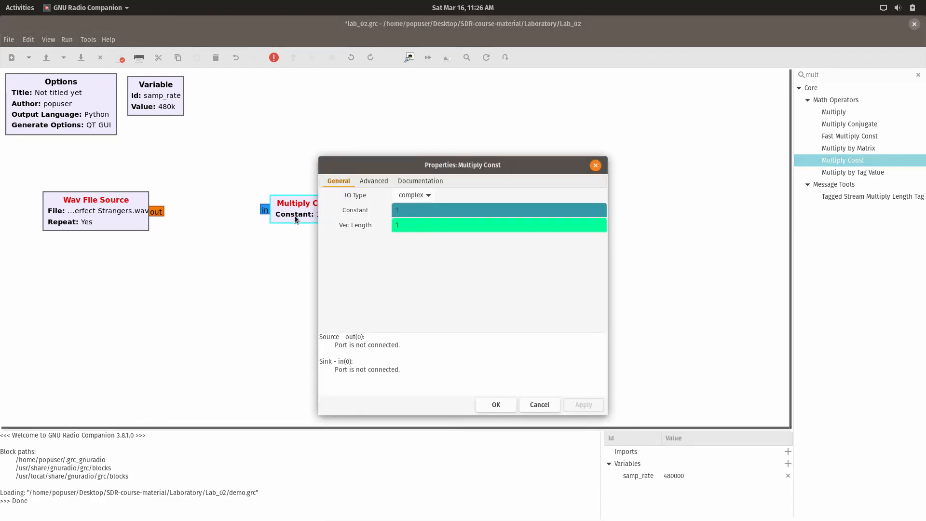
{"action": "left_click", "coordinate": [413, 196]}
{"action": "left_click", "coordinate": [405, 207]}
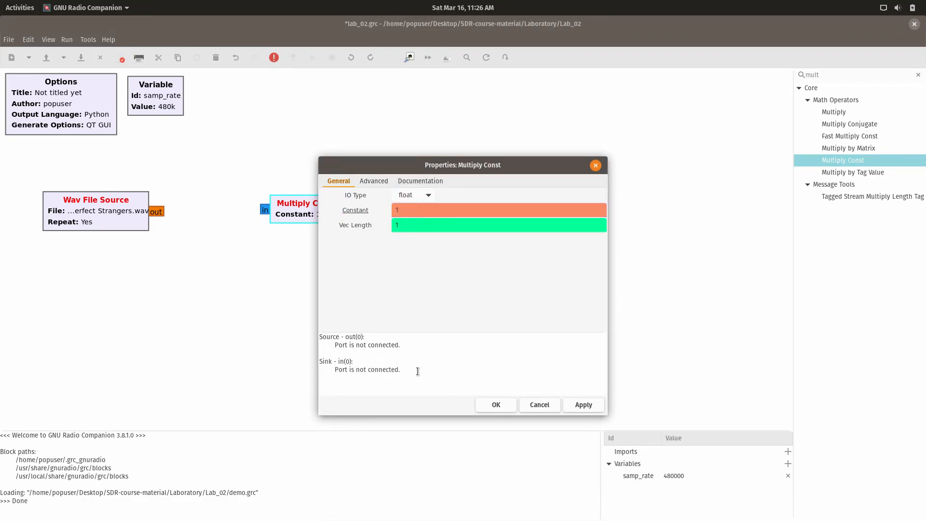
{"action": "left_click", "coordinate": [504, 404]}
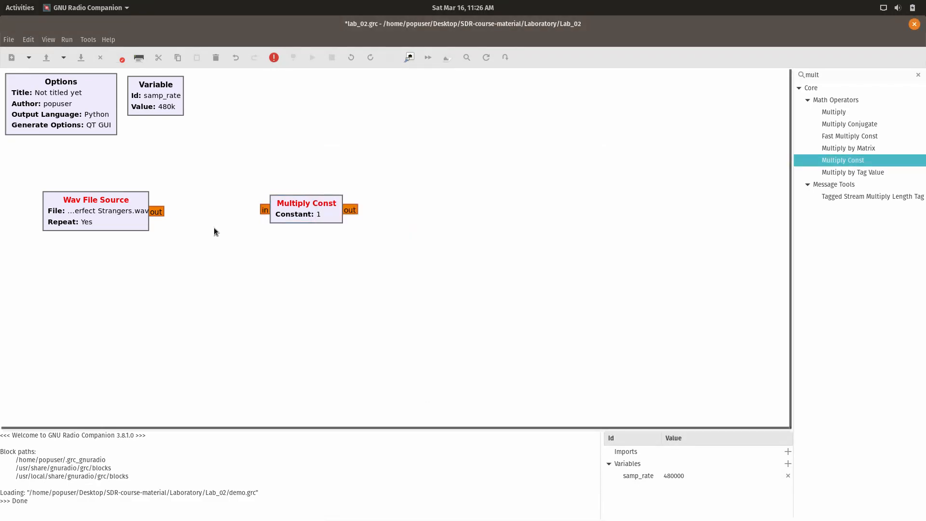
{"action": "mouse_move", "coordinate": [154, 212]}
{"action": "left_mouse_down"}
{"action": "mouse_move", "coordinate": [264, 210]}
{"action": "mouse_move", "coordinate": [288, 221]}
{"action": "left_mouse_up"}
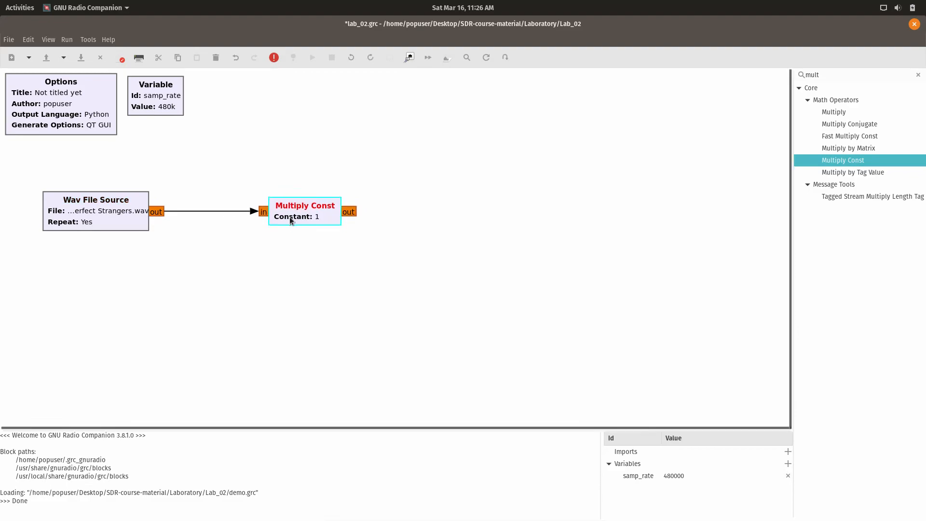
- Set the Multiply Const block's constant to 1.5
{"action": "double_click", "coordinate": [302, 213]}
{"action": "left_click", "coordinate": [429, 213]}
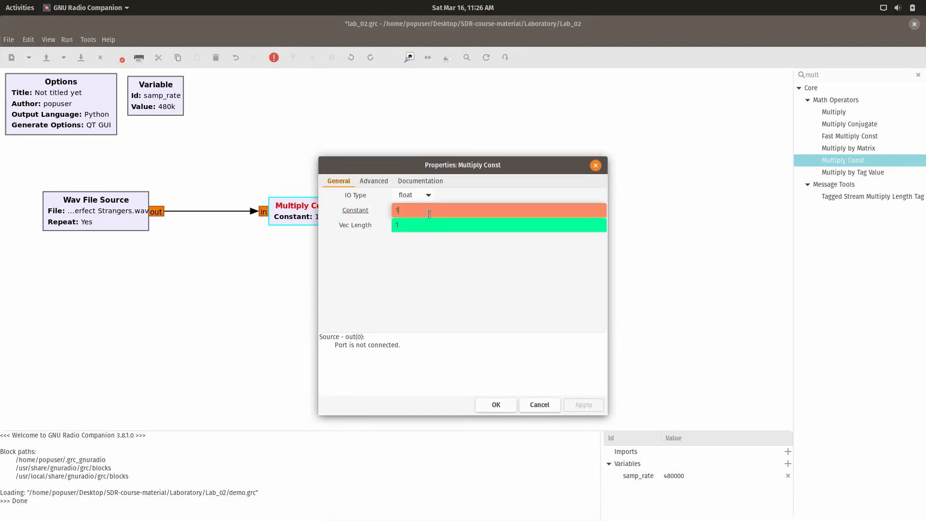
{"action": "type", "text": ".5"}
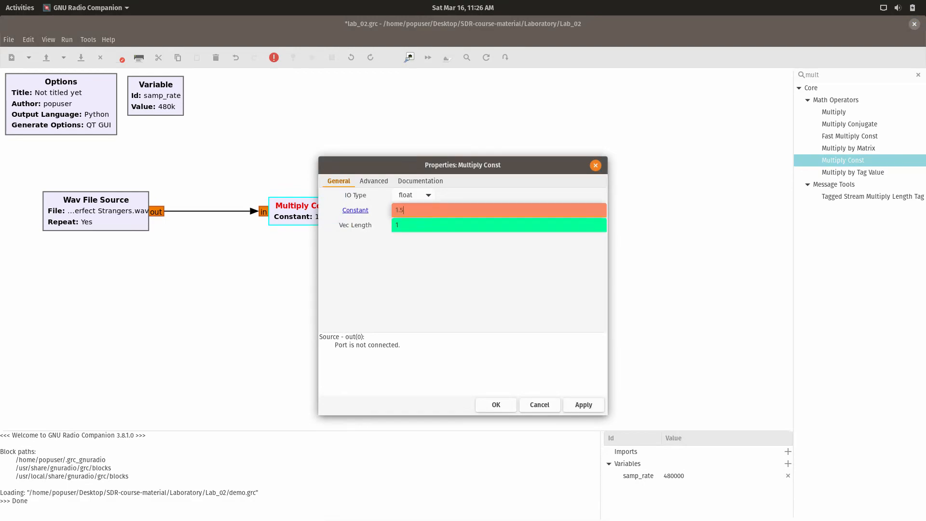
{"action": "left_click", "coordinate": [497, 405]}
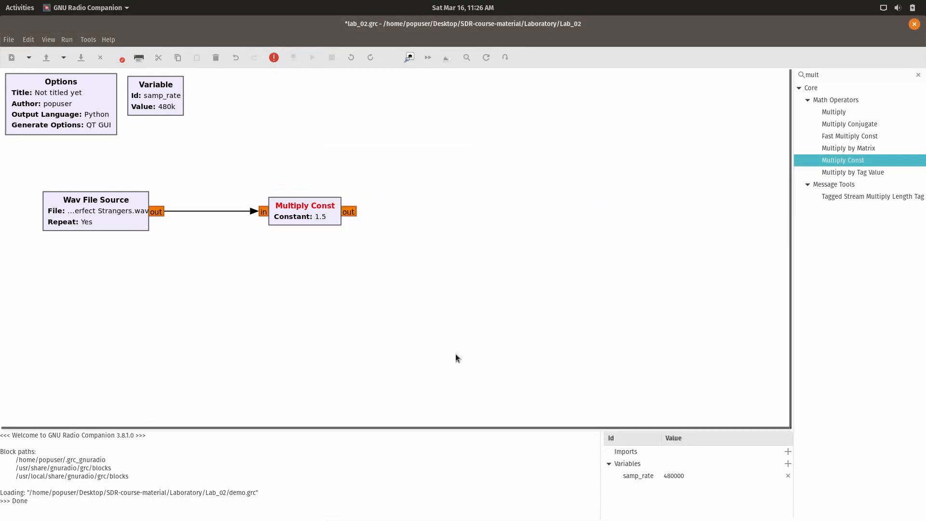
- Search the block library for "thro" and place a Throttle block beside the Multiply Const block's output
{"action": "left_click", "coordinate": [836, 76]}
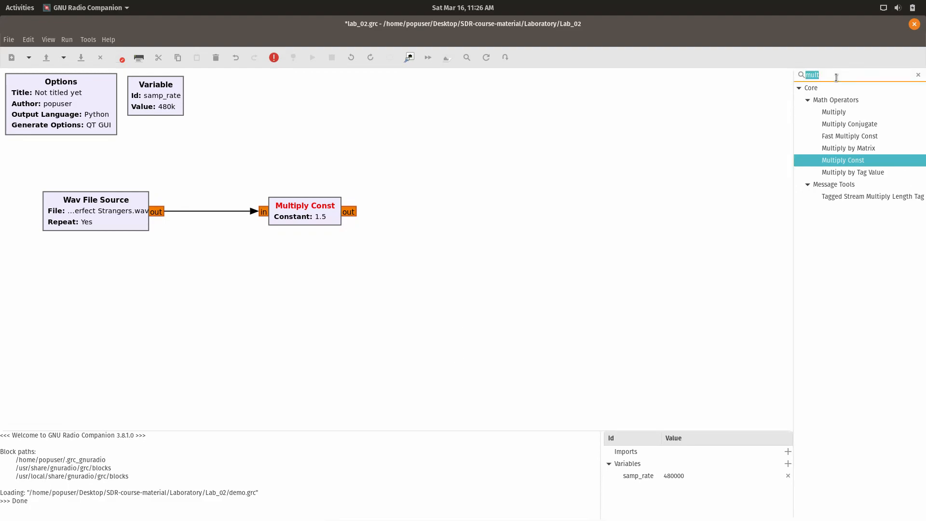
{"action": "type", "text": "thro"}
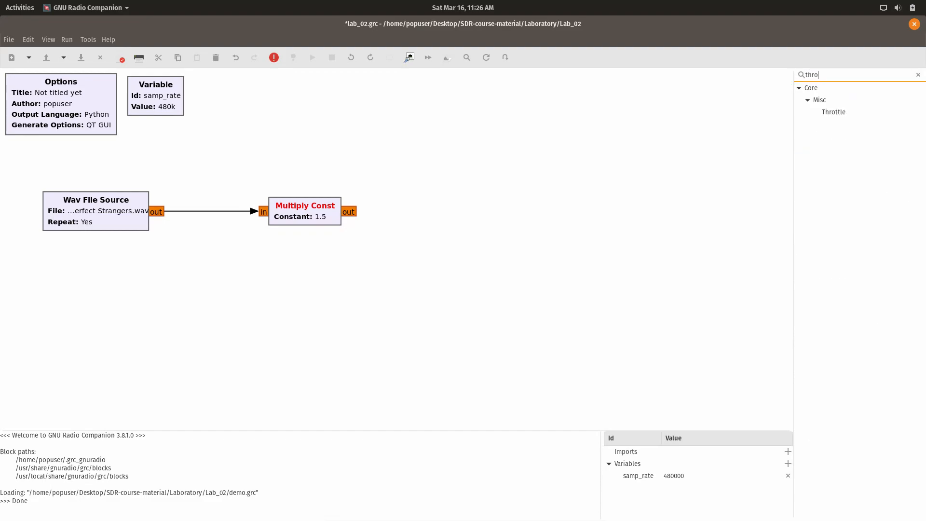
{"action": "left_click_drag", "start_coordinate": [840, 118], "coordinate": [464, 214]}
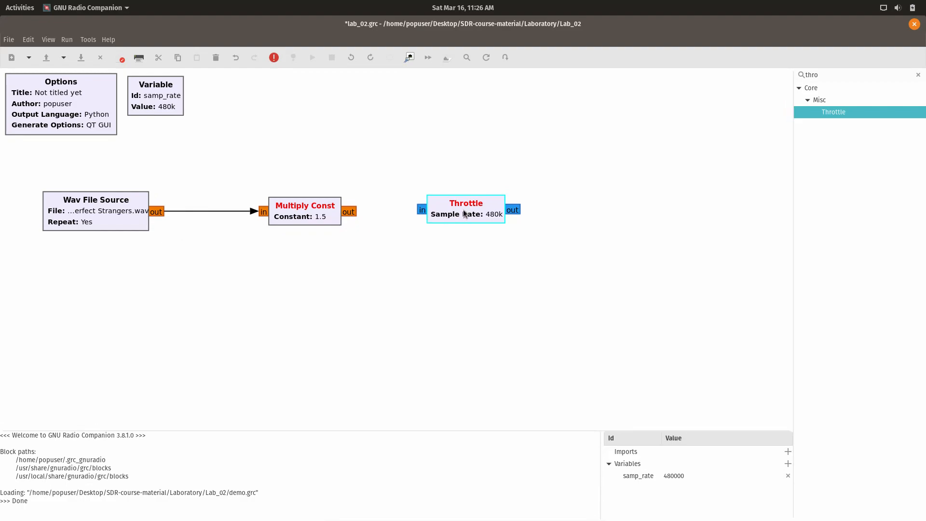
- Set the Throttle block's type to float and connect the Multiply Const output to its input
{"action": "double_click", "coordinate": [463, 209]}
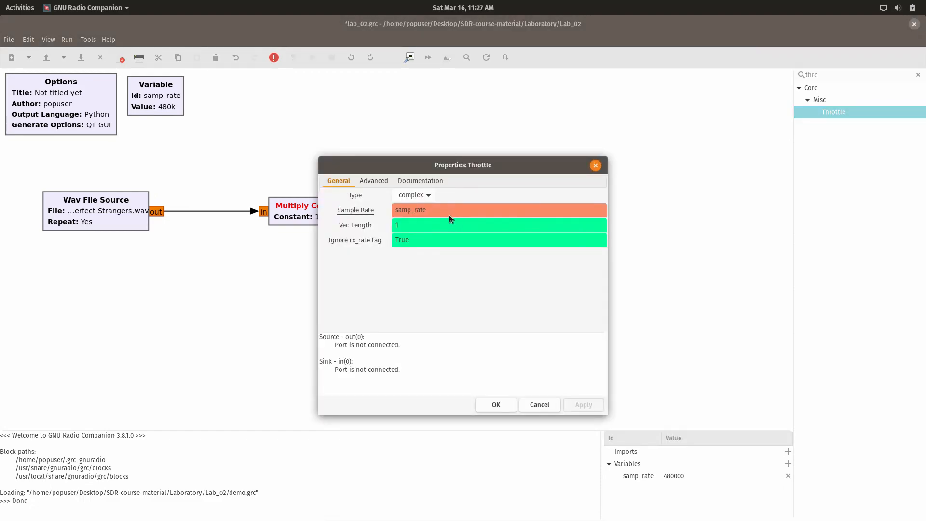
{"action": "left_click", "coordinate": [425, 199]}
{"action": "left_click", "coordinate": [417, 209]}
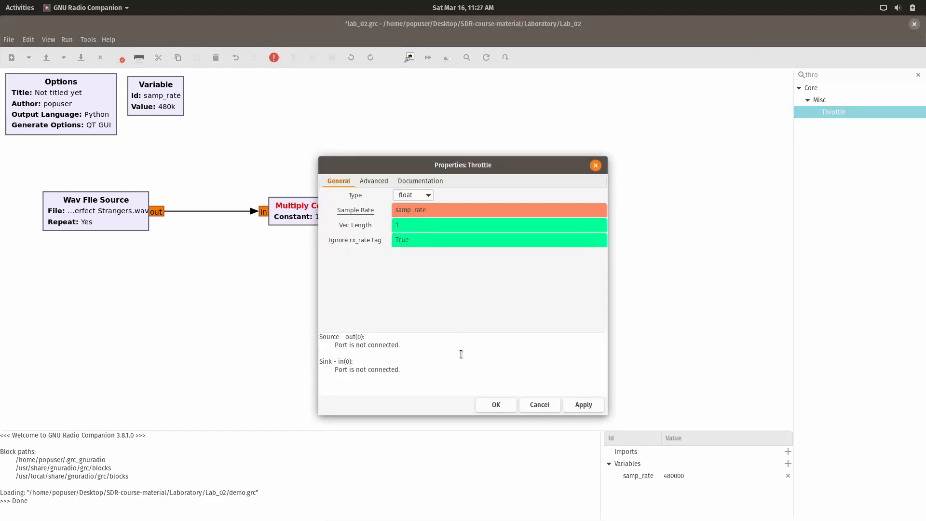
{"action": "left_click", "coordinate": [508, 410]}
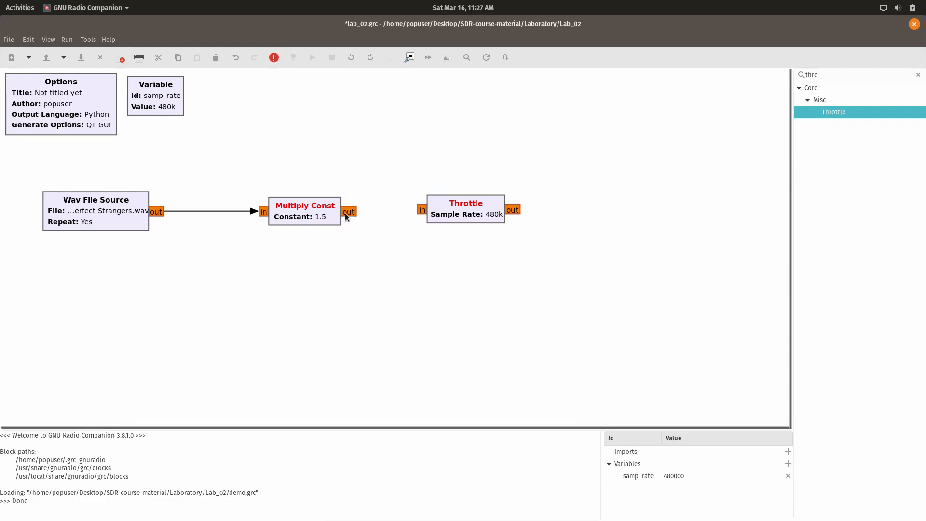
{"action": "left_click_drag", "start_coordinate": [346, 212], "coordinate": [420, 211]}
- Reposition the Multiply Const and Throttle blocks so they line up with the Wav File Source in a straight row
{"action": "left_click", "coordinate": [461, 215]}
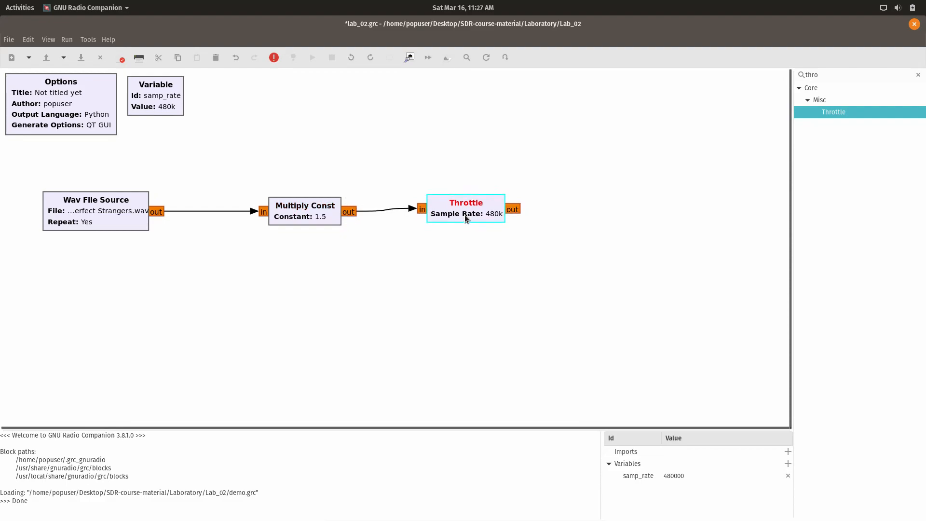
{"action": "mouse_move", "coordinate": [465, 216]}
{"action": "left_mouse_down"}
{"action": "mouse_move", "coordinate": [470, 227]}
{"action": "mouse_move", "coordinate": [466, 220]}
{"action": "left_mouse_up"}
{"action": "left_click_drag", "start_coordinate": [308, 216], "coordinate": [291, 215]}
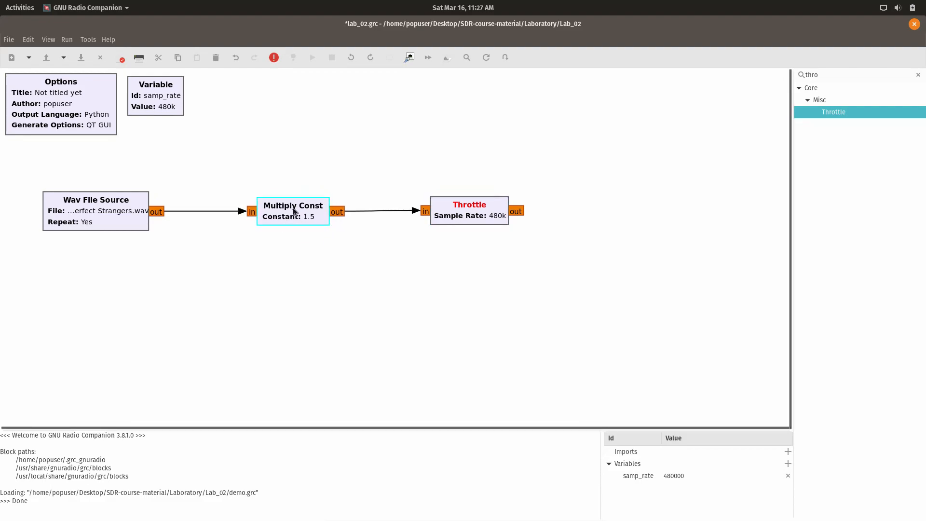
{"action": "left_click", "coordinate": [481, 218]}
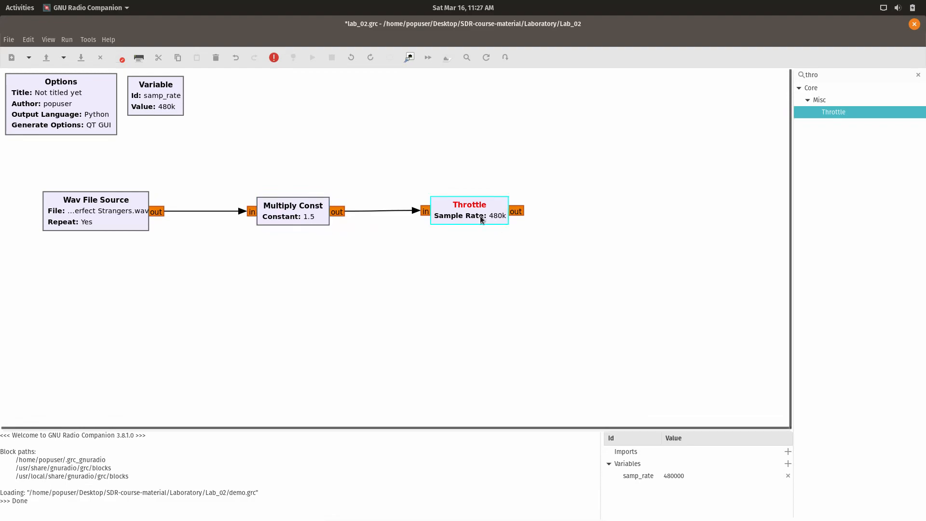
{"action": "left_click_drag", "start_coordinate": [475, 222], "coordinate": [461, 208]}
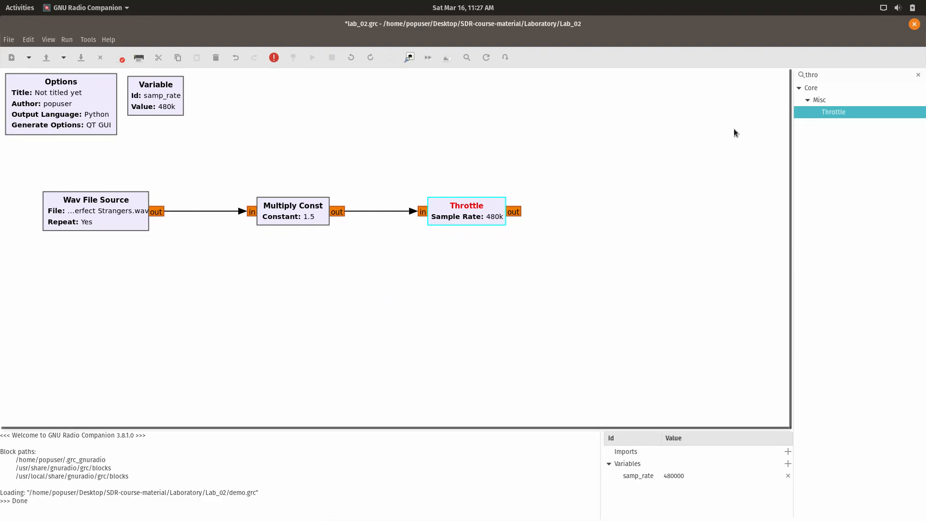
- Search the block library for "fre" and place a QT GUI Frequency Sink above and beyond the Throttle block's output
{"action": "left_click", "coordinate": [828, 76]}
{"action": "type", "text": "fre"}
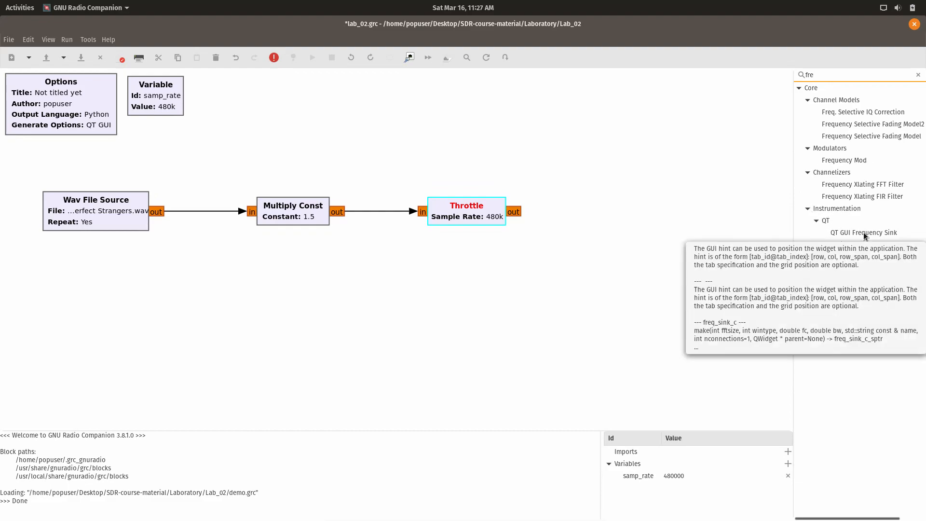
{"action": "left_click_drag", "start_coordinate": [864, 232], "coordinate": [646, 141]}
- Set the QT GUI Frequency Sink's type to Float and its number of inputs to 2
{"action": "double_click", "coordinate": [658, 161]}
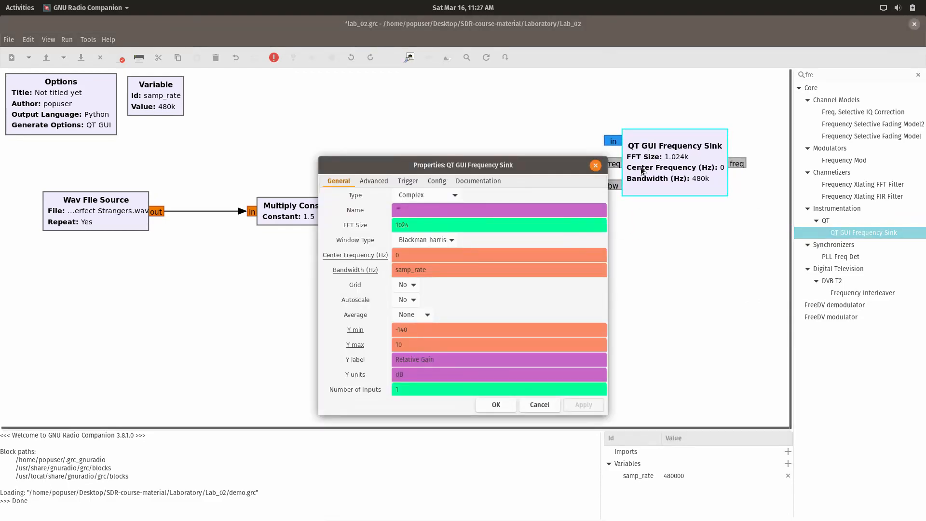
{"action": "left_click", "coordinate": [427, 195]}
{"action": "left_click", "coordinate": [427, 204]}
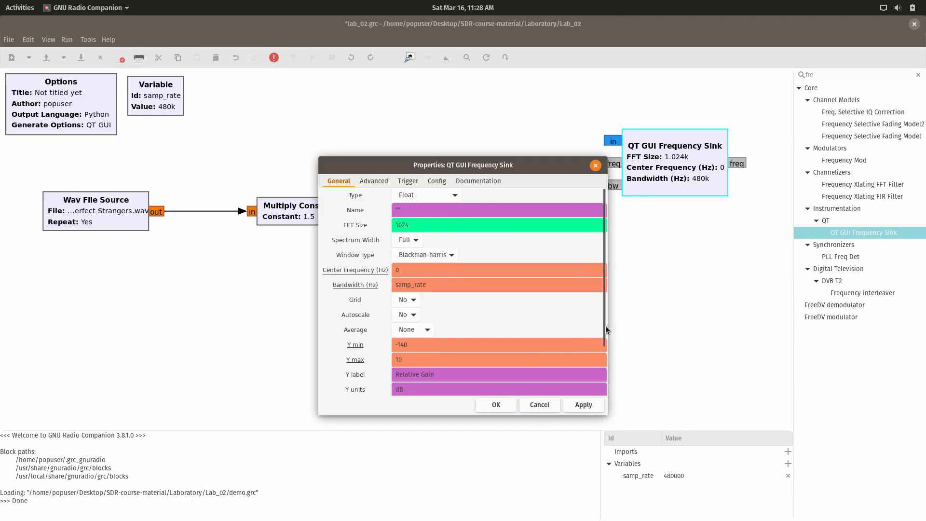
{"action": "scroll", "coordinate": [606, 330], "scroll_direction": "down", "scroll_amount": 3}
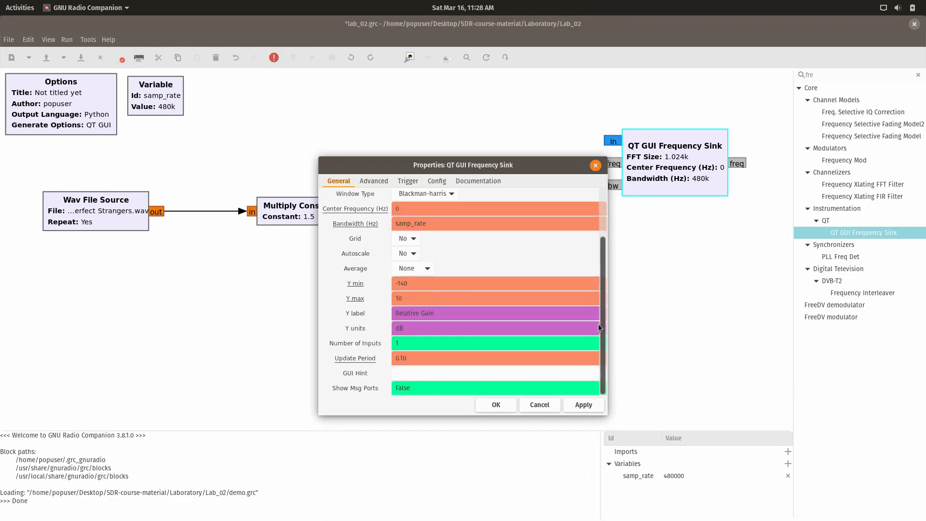
{"action": "scroll", "coordinate": [603, 323], "scroll_direction": "up", "scroll_amount": 3}
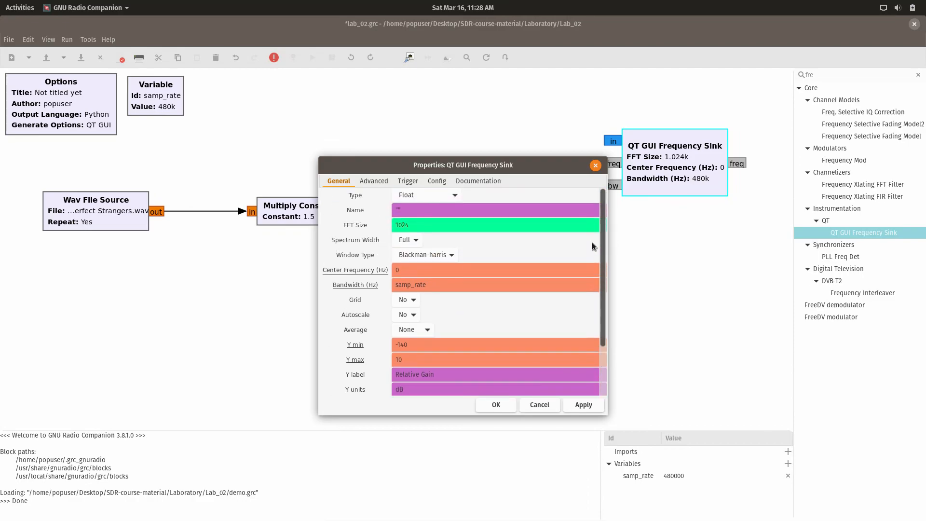
{"action": "scroll", "coordinate": [602, 273], "scroll_direction": "down", "scroll_amount": 3}
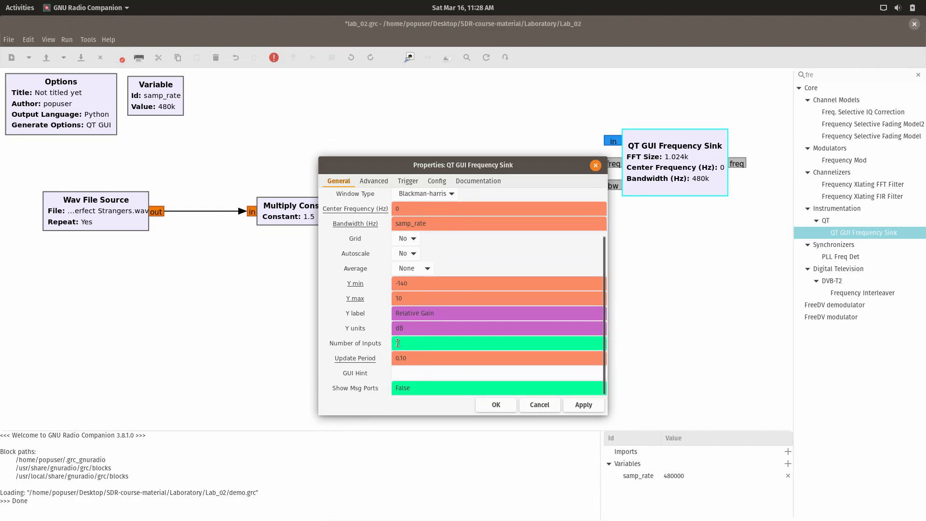
{"action": "type", "text": "2"}
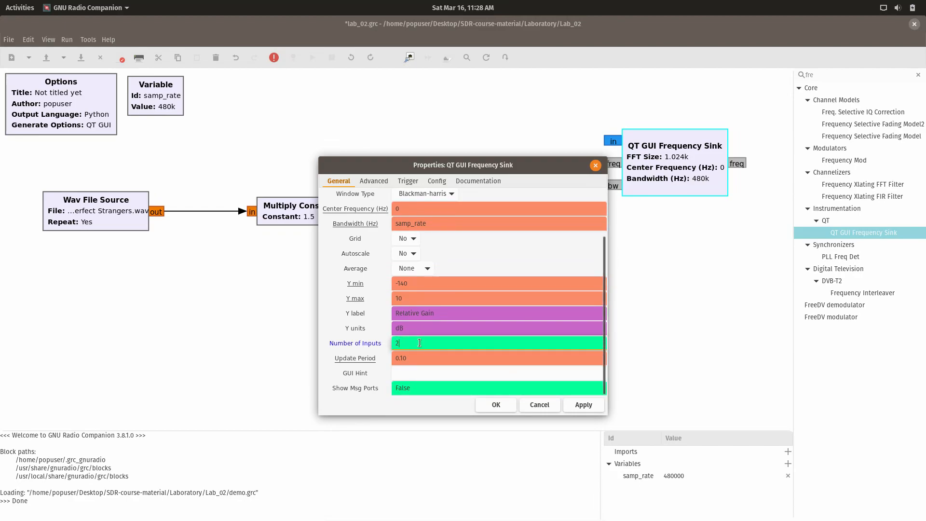
{"action": "left_click", "coordinate": [490, 405]}
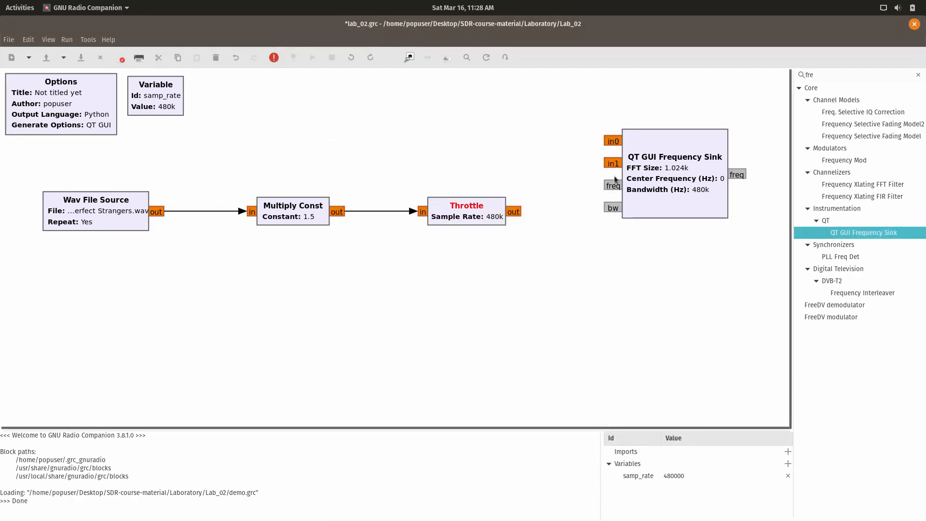
- Set the QT GUI Frequency Sink's number of inputs to 1 and connect the Throttle output to its signal input
{"action": "double_click", "coordinate": [656, 178]}
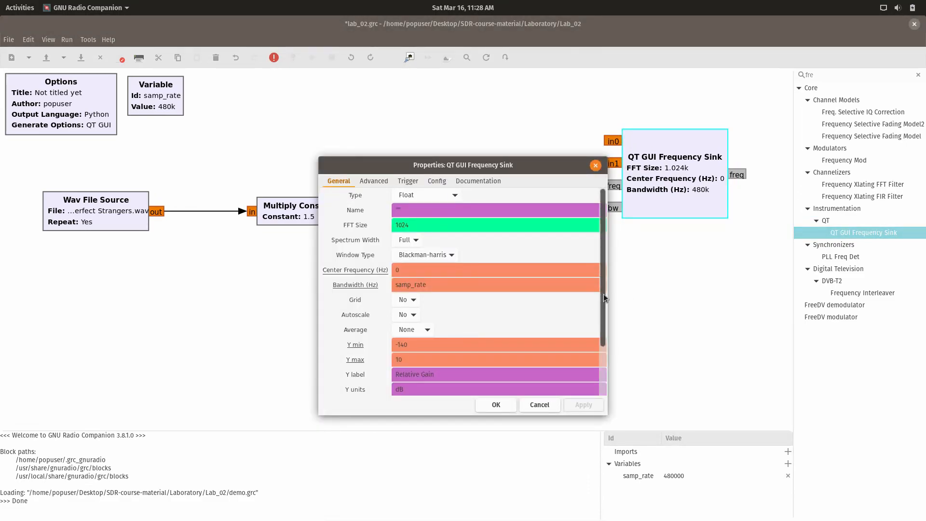
{"action": "left_click_drag", "start_coordinate": [604, 294], "coordinate": [609, 349]}
{"action": "double_click", "coordinate": [427, 343]}
{"action": "type", "text": "1"}
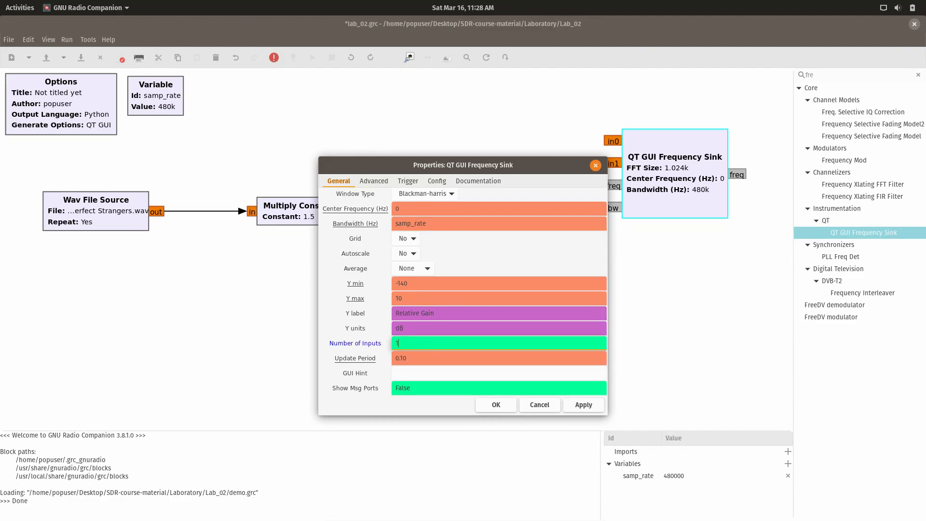
{"action": "left_click", "coordinate": [483, 405]}
{"action": "left_click_drag", "start_coordinate": [518, 213], "coordinate": [604, 137]}
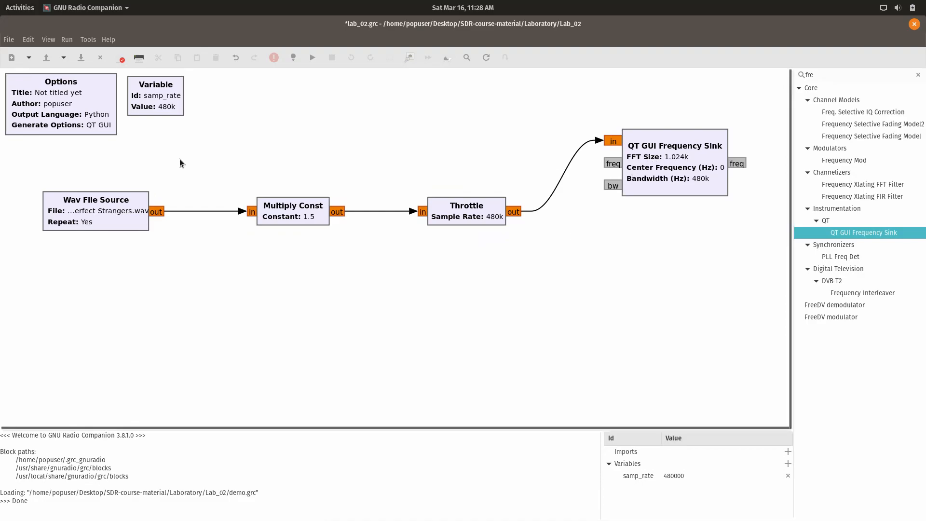
- Save the flow graph and run it, viewing the spectrum in an enlarged plot window before closing that window
{"action": "left_click", "coordinate": [81, 57]}
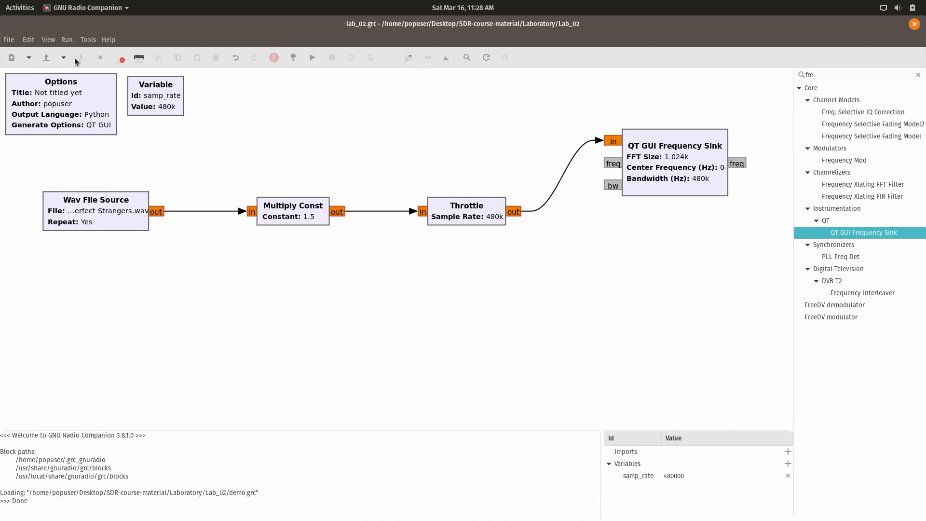
{"action": "left_click", "coordinate": [316, 59]}
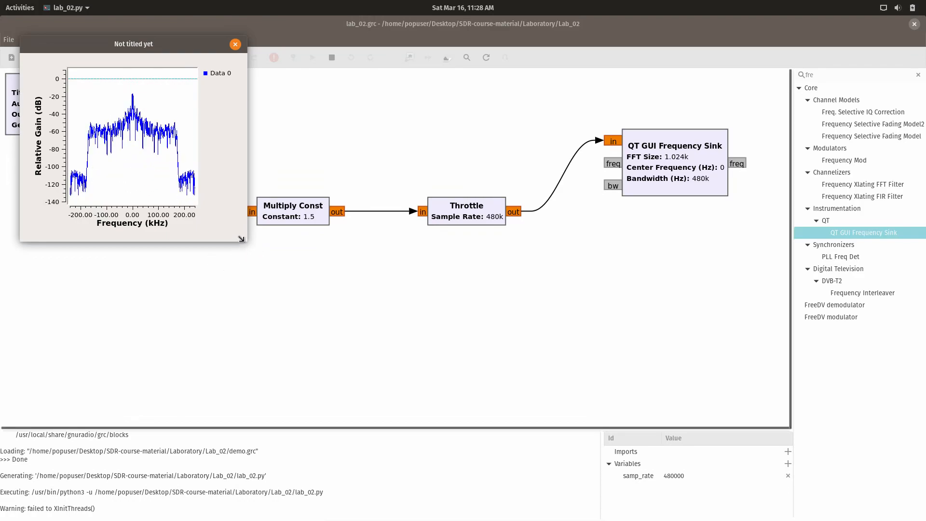
{"action": "left_click_drag", "start_coordinate": [247, 241], "coordinate": [502, 382]}
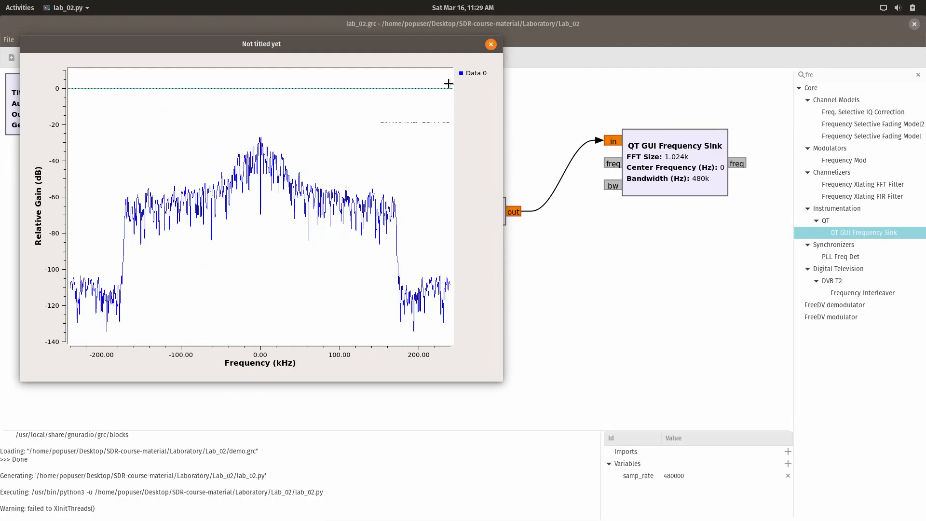
{"action": "left_click", "coordinate": [490, 45]}
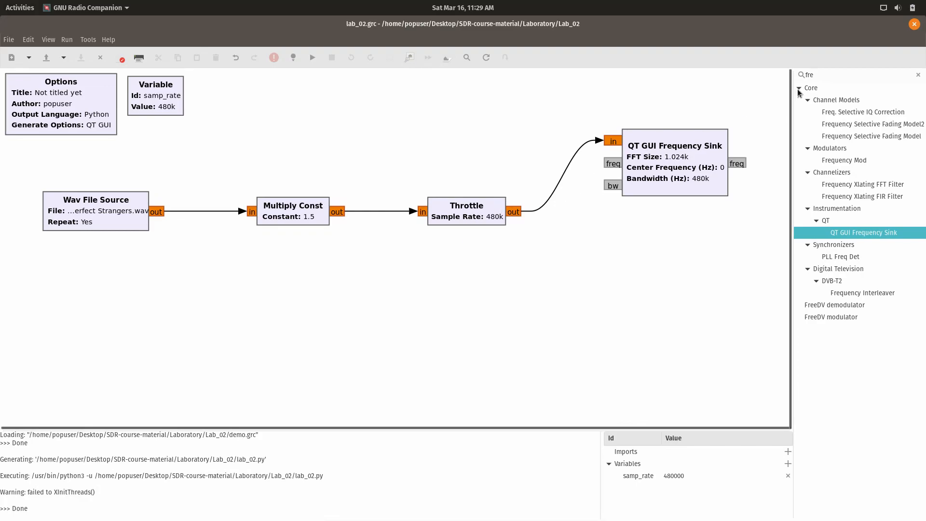
- Search the block library for "vir" and place a Virtual Sink block below the QT GUI Frequency Sink
{"action": "left_click", "coordinate": [823, 76]}
{"action": "double_click", "coordinate": [823, 76]}
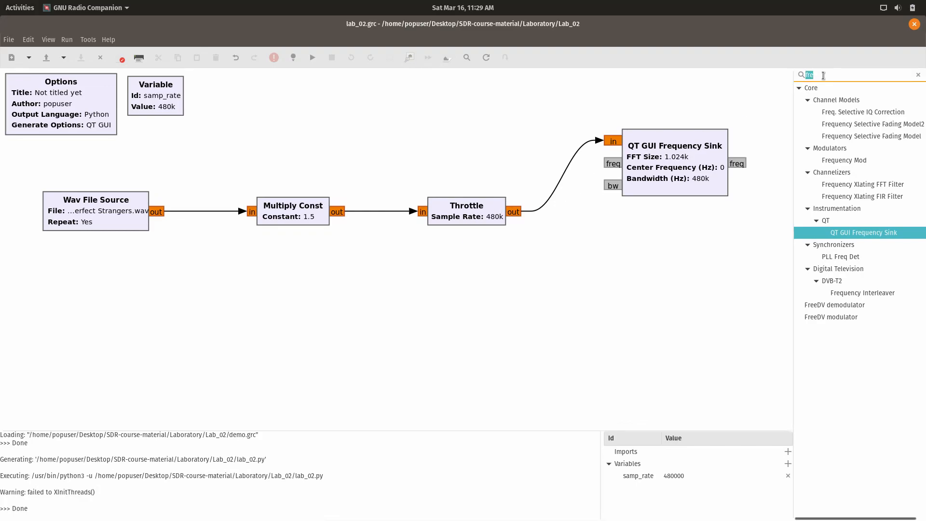
{"action": "type", "text": "vir"}
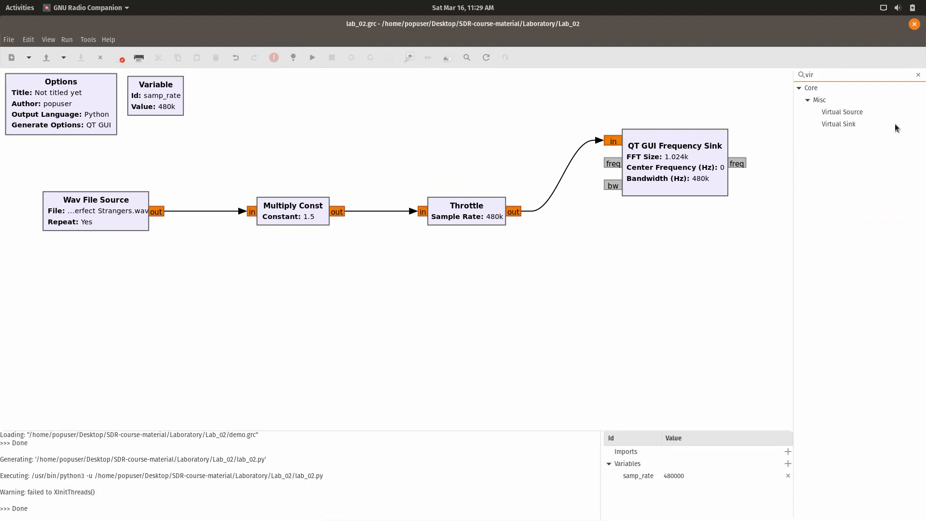
{"action": "left_click_drag", "start_coordinate": [849, 123], "coordinate": [647, 237]}
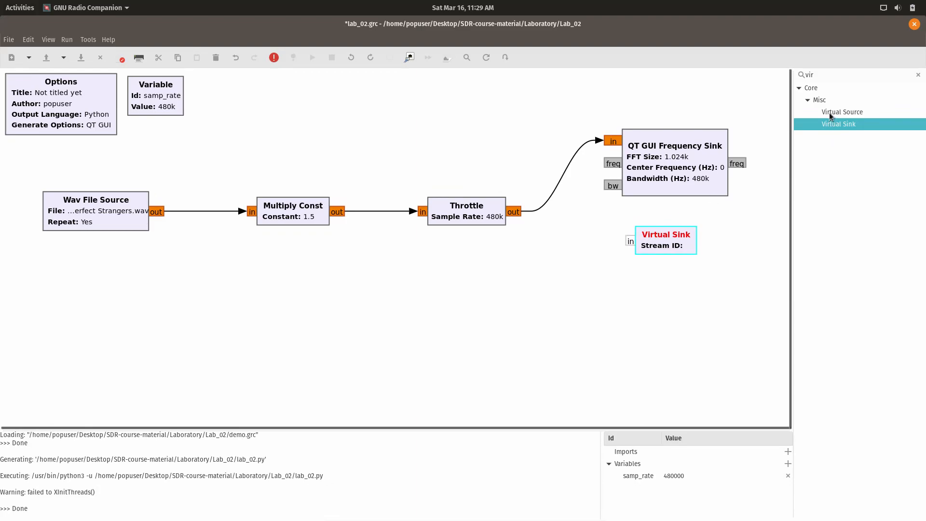
- Place a Virtual Source block below the Wav File Source and connect the Throttle output to the Virtual Sink
{"action": "left_click_drag", "start_coordinate": [840, 115], "coordinate": [95, 352]}
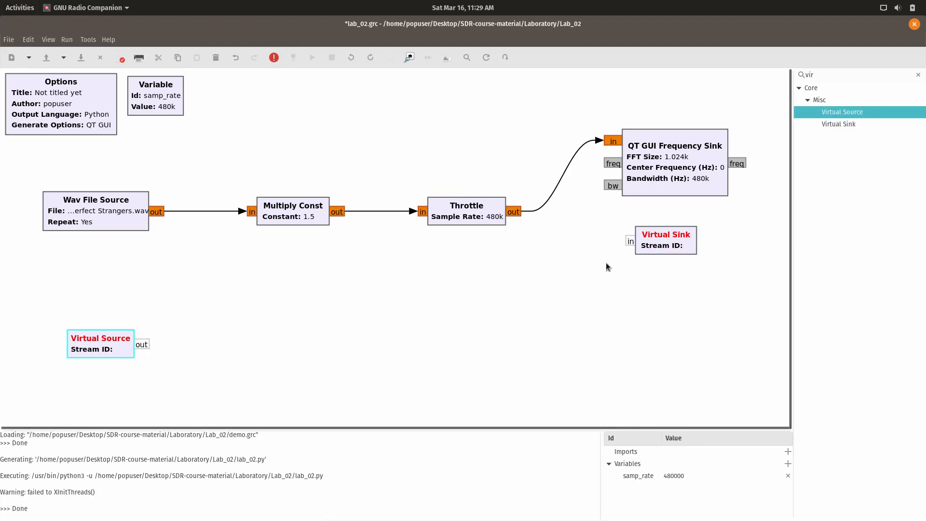
{"action": "left_click_drag", "start_coordinate": [515, 211], "coordinate": [629, 241]}
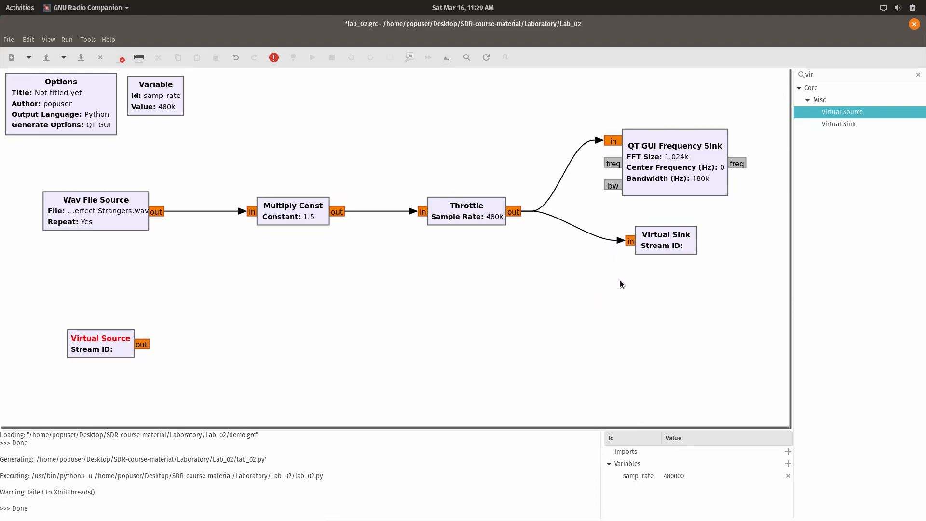
- Set the Virtual Sink's Stream ID to signal_out
{"action": "left_click", "coordinate": [658, 247]}
{"action": "double_click", "coordinate": [657, 245]}
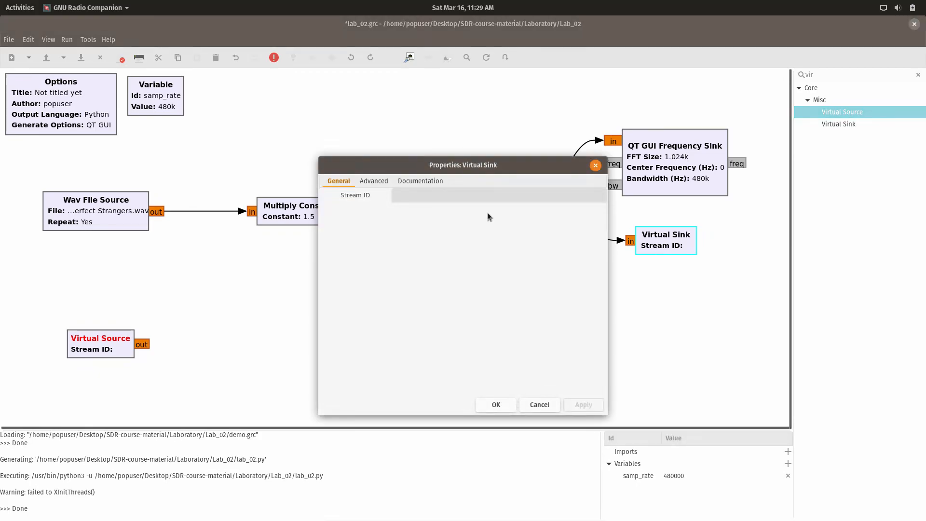
{"action": "left_click", "coordinate": [449, 195]}
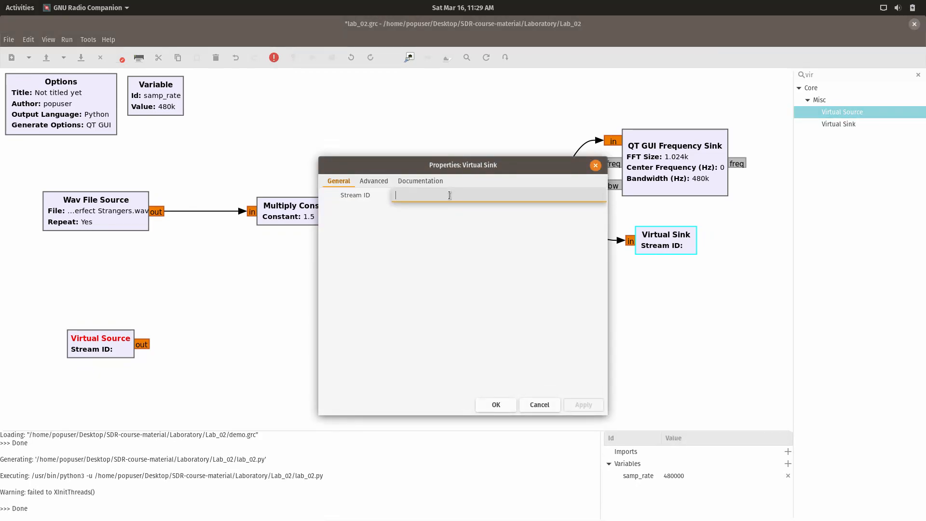
{"action": "type", "text": "signal_out"}
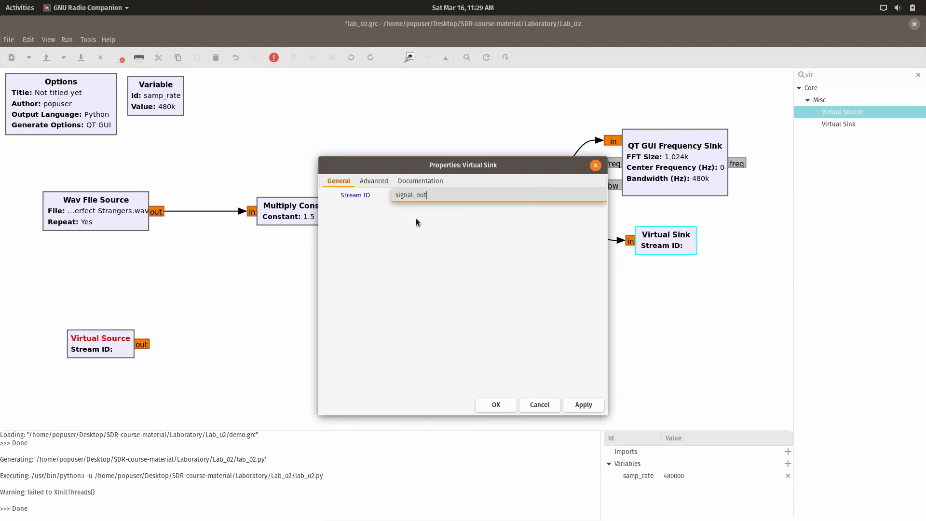
{"action": "left_click", "coordinate": [487, 406]}
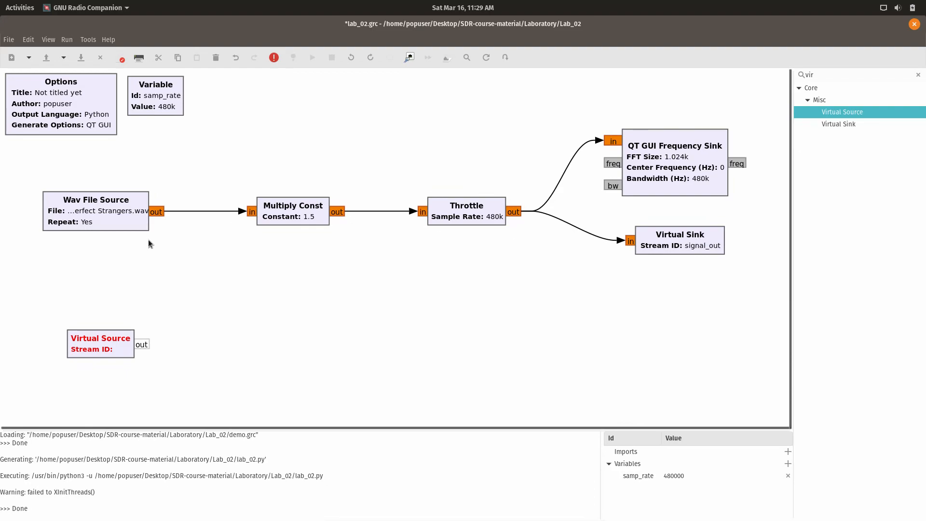
- Set the Virtual Source's Stream ID to signal_out
{"action": "double_click", "coordinate": [104, 343]}
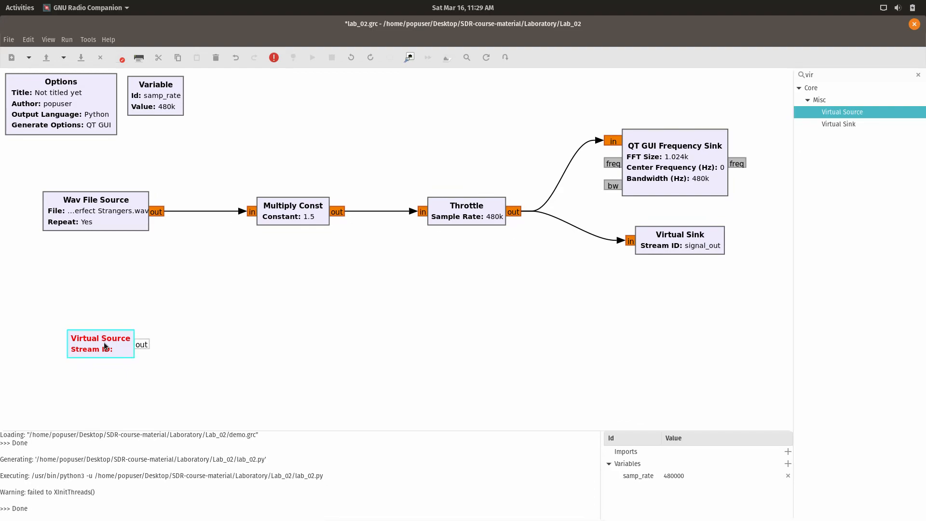
{"action": "left_click", "coordinate": [405, 195]}
{"action": "type", "text": "sig"}
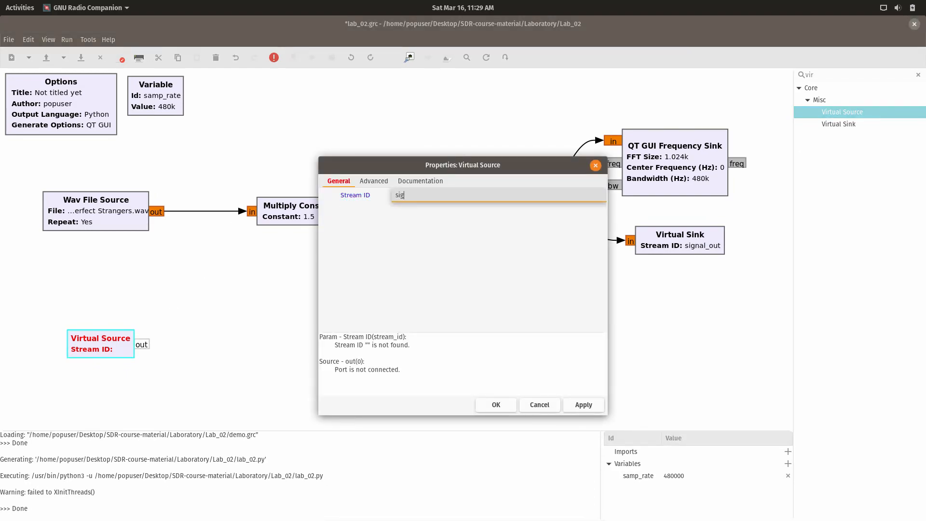
{"action": "type", "text": "nal_out"}
{"action": "left_click", "coordinate": [495, 405]}
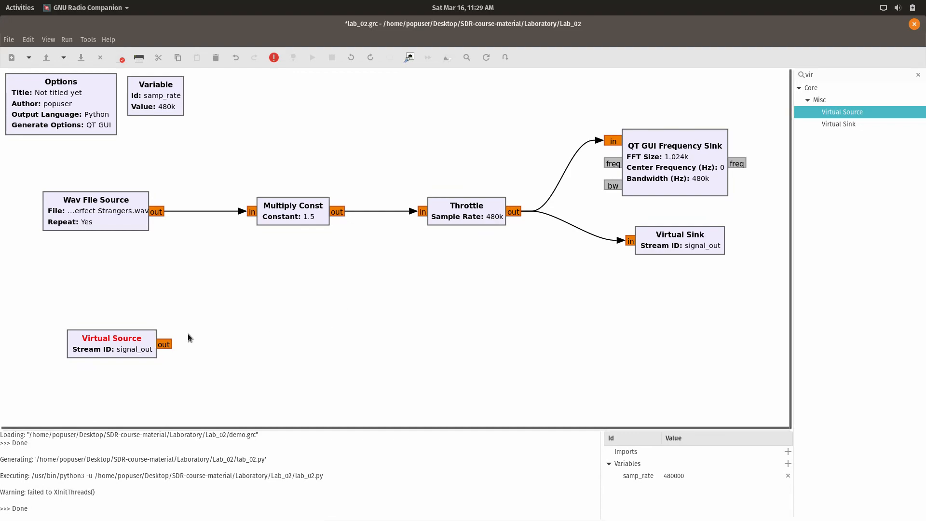
- Tidy the layout by moving the QT GUI Frequency Sink slightly up, aligning the Virtual Sink beneath it, and shifting the Virtual Source up and left
{"action": "left_click", "coordinate": [167, 344]}
{"action": "left_click_drag", "start_coordinate": [656, 187], "coordinate": [657, 177]}
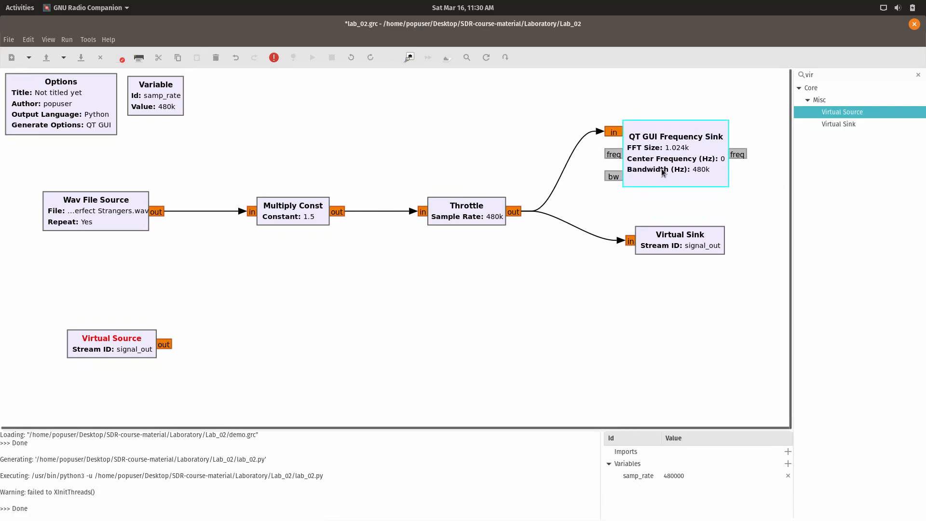
{"action": "left_click_drag", "start_coordinate": [660, 239], "coordinate": [646, 242]}
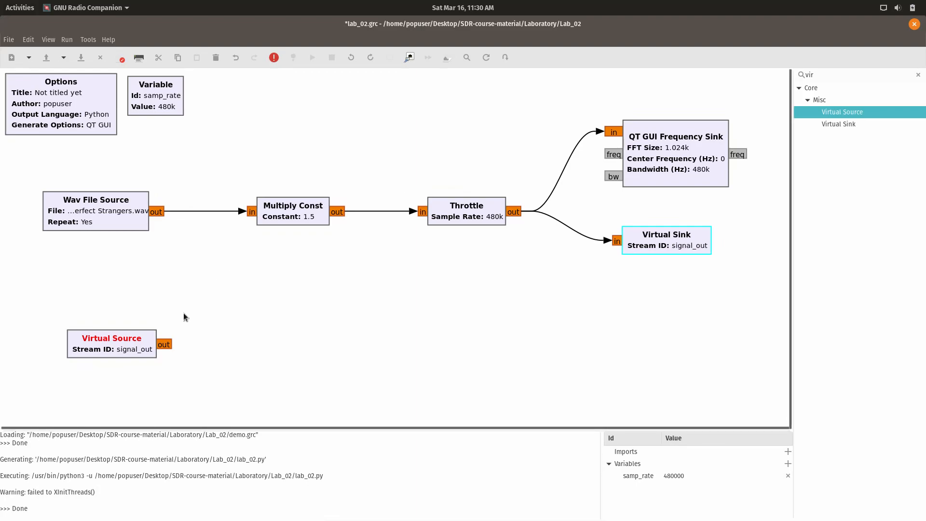
{"action": "left_click_drag", "start_coordinate": [123, 344], "coordinate": [94, 329]}
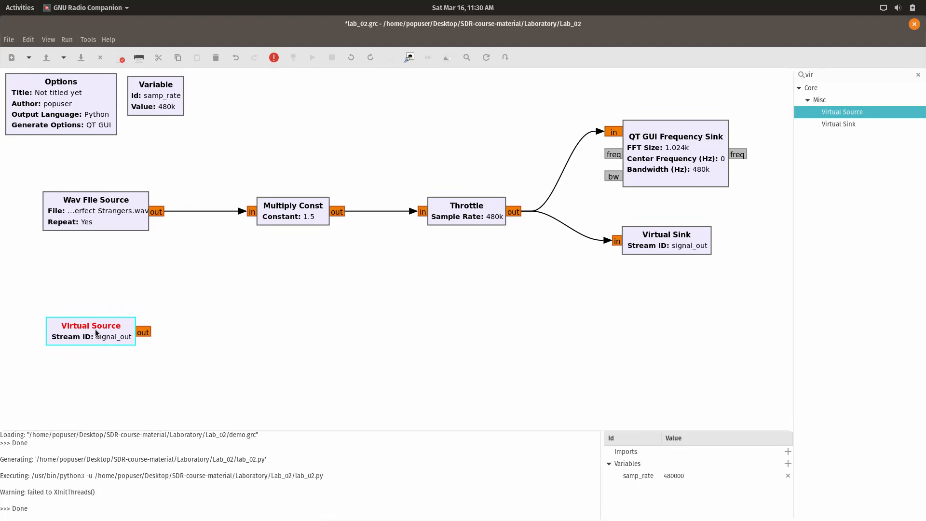
- Search the block library for "ration" and place a Rational Resampler block to the right of the Virtual Source
{"action": "double_click", "coordinate": [830, 75]}
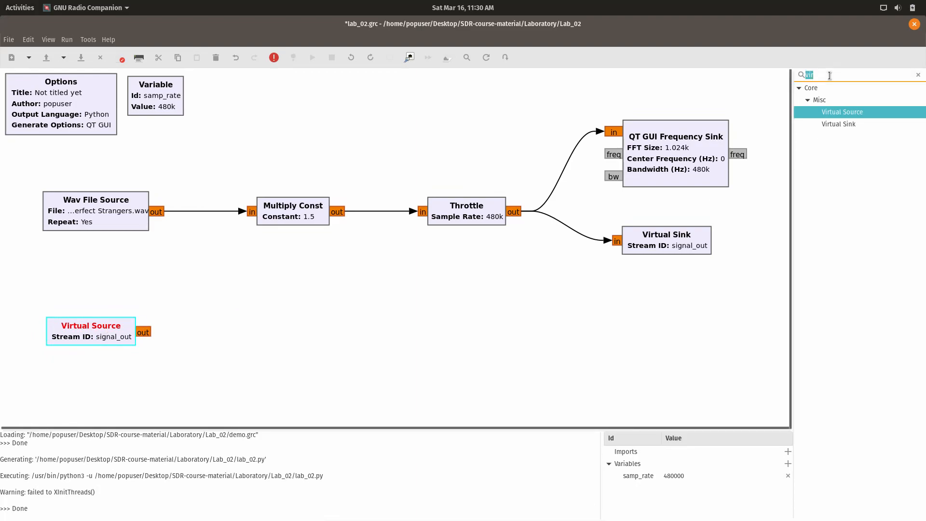
{"action": "type", "text": "ration"}
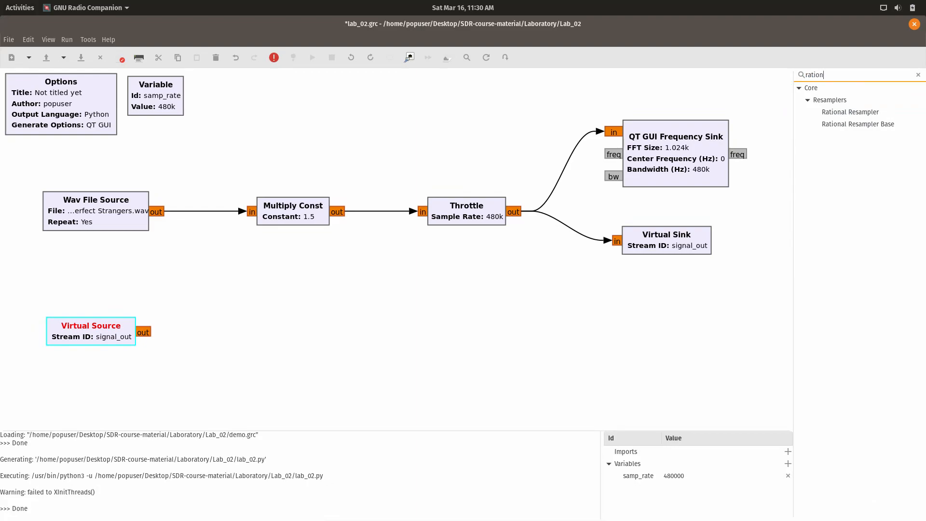
{"action": "left_click", "coordinate": [855, 117]}
{"action": "left_click_drag", "start_coordinate": [855, 117], "coordinate": [283, 330]}
{"action": "left_click_drag", "start_coordinate": [335, 361], "coordinate": [285, 328]}
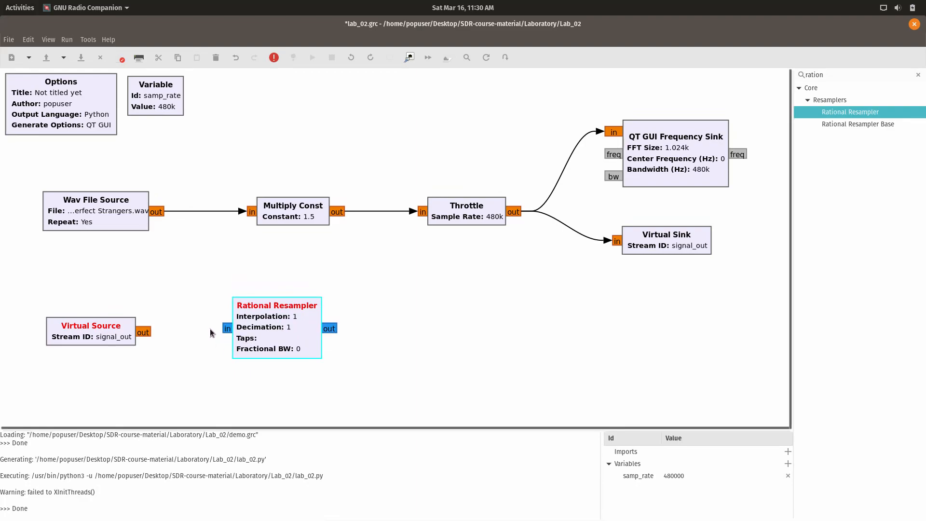
- Set the Rational Resampler's type to Float->Float (Real Taps) and connect the Virtual Source output to its input
{"action": "double_click", "coordinate": [246, 323]}
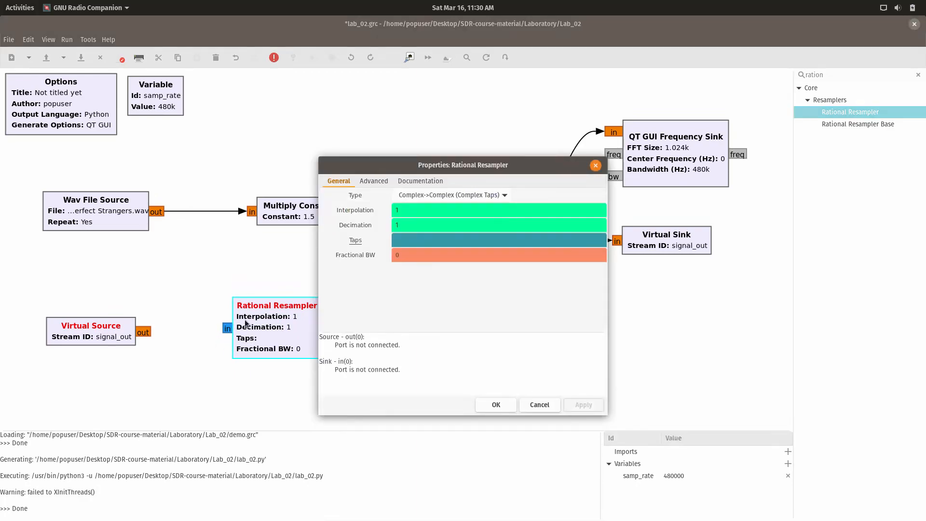
{"action": "left_click", "coordinate": [436, 196]}
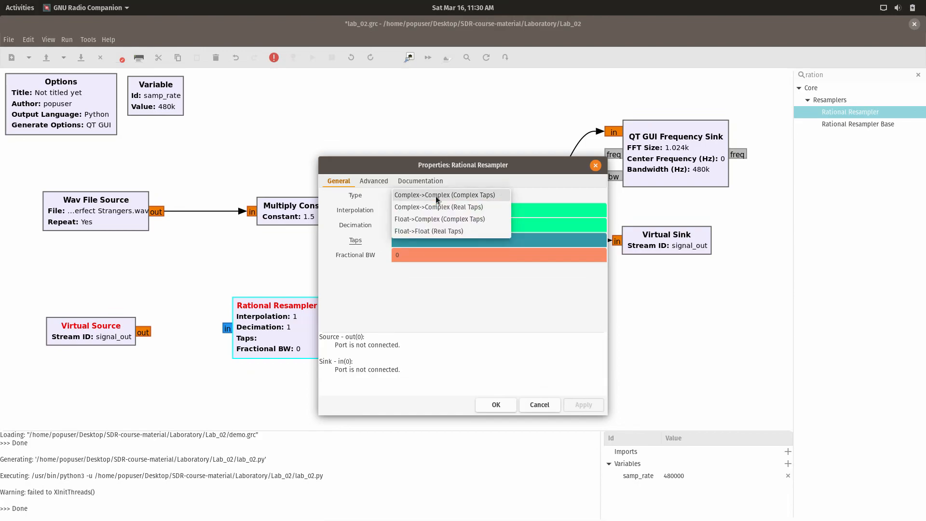
{"action": "left_click", "coordinate": [437, 196]}
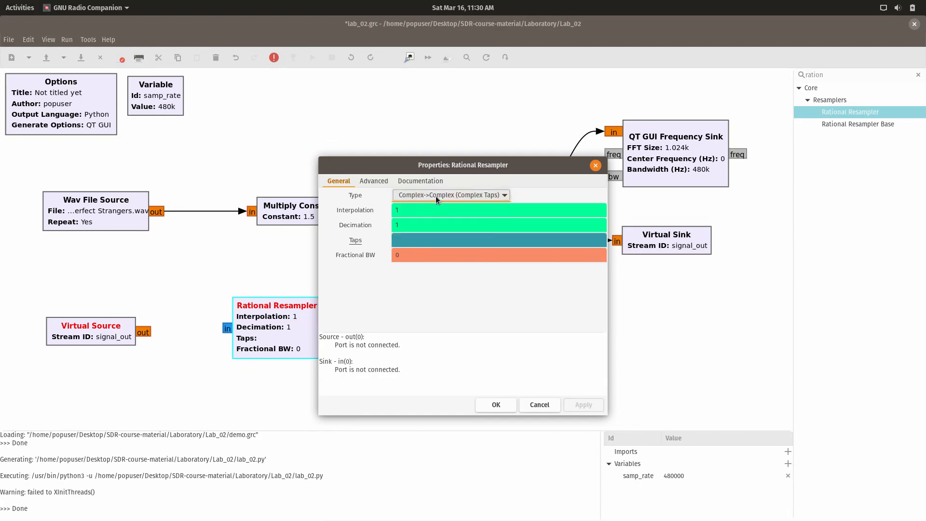
{"action": "left_click", "coordinate": [436, 196]}
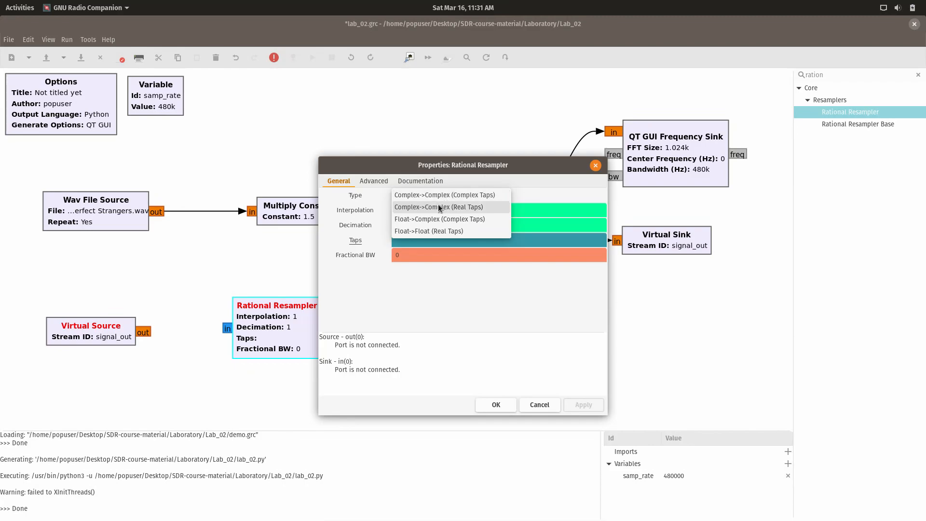
{"action": "left_click", "coordinate": [409, 231]}
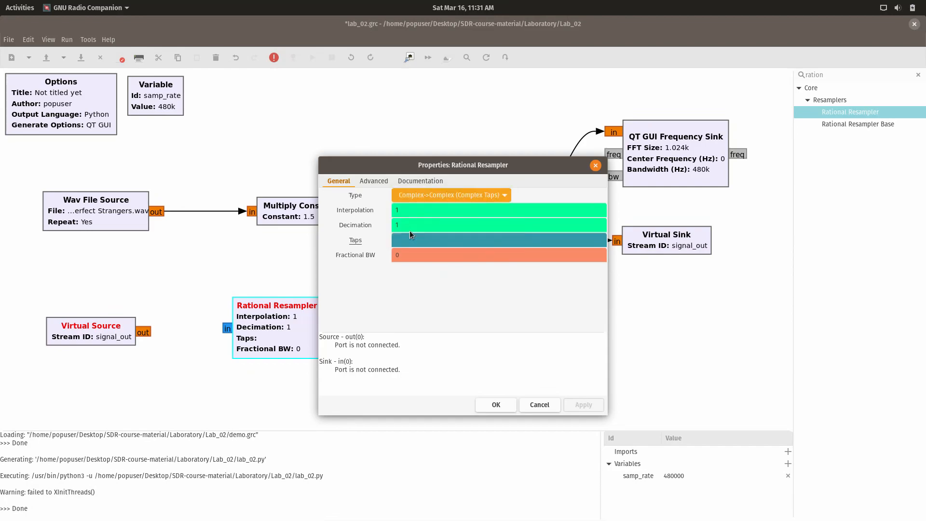
{"action": "left_click", "coordinate": [496, 404]}
{"action": "left_click_drag", "start_coordinate": [145, 332], "coordinate": [284, 345]}
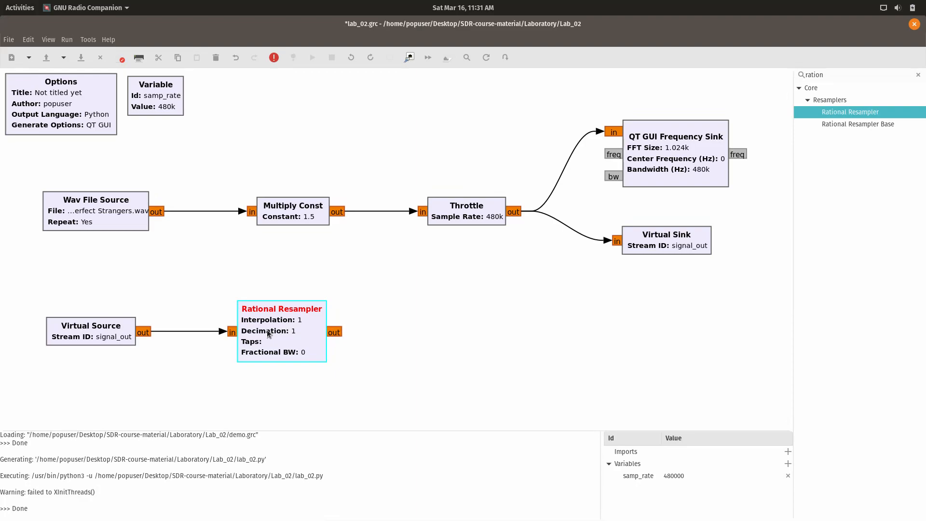
- Set the Rational Resampler's interpolation to 10
{"action": "double_click", "coordinate": [268, 332]}
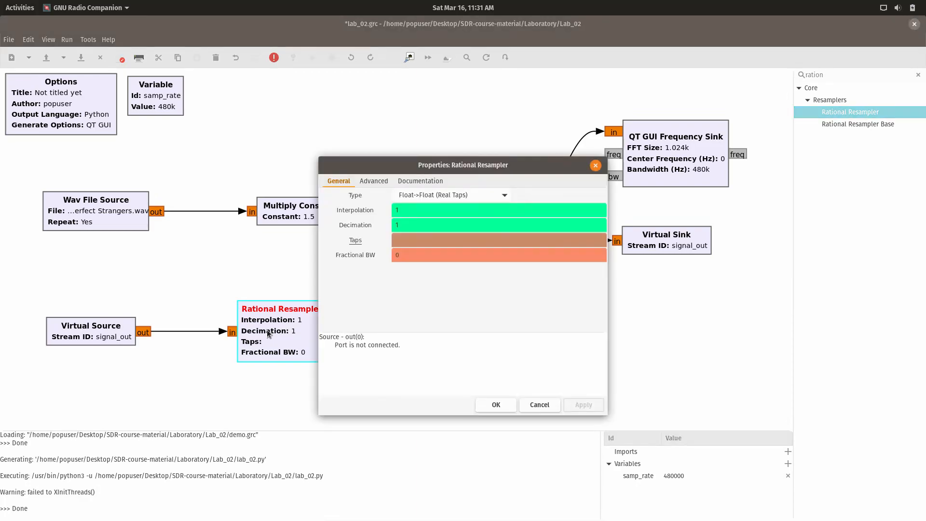
{"action": "left_click", "coordinate": [414, 212]}
{"action": "type", "text": "0"}
{"action": "left_click", "coordinate": [507, 404]}
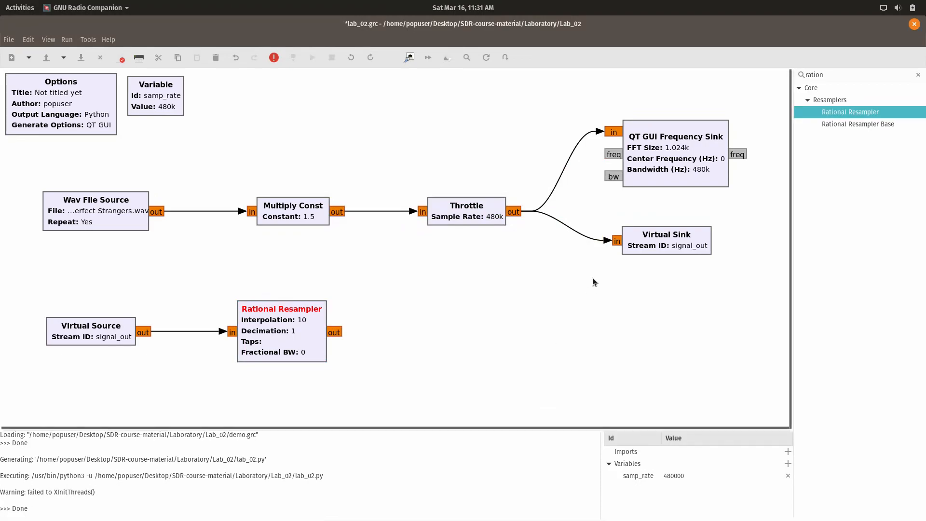
- Set the QT GUI Frequency Sink's number of inputs to 2 and connect the Rational Resampler output to its second input
{"action": "double_click", "coordinate": [673, 158]}
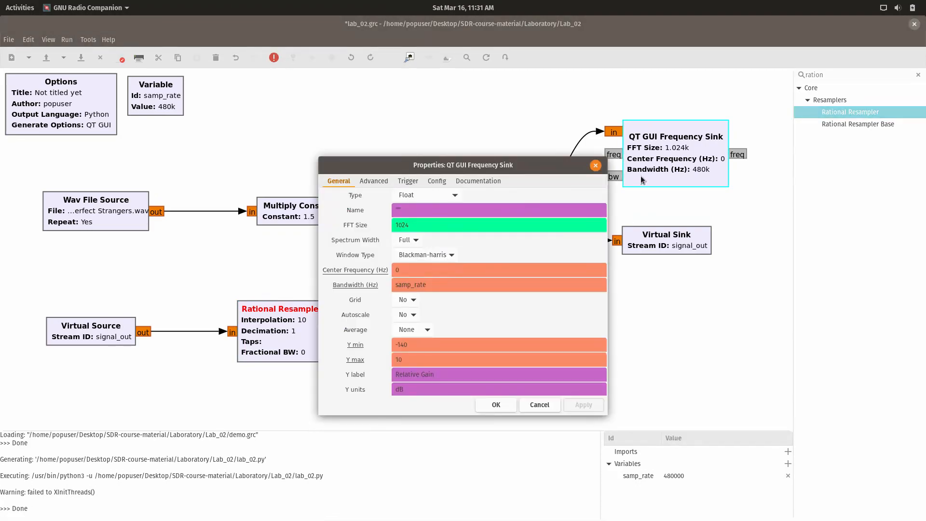
{"action": "left_click_drag", "start_coordinate": [603, 309], "coordinate": [612, 372]}
{"action": "double_click", "coordinate": [409, 343]}
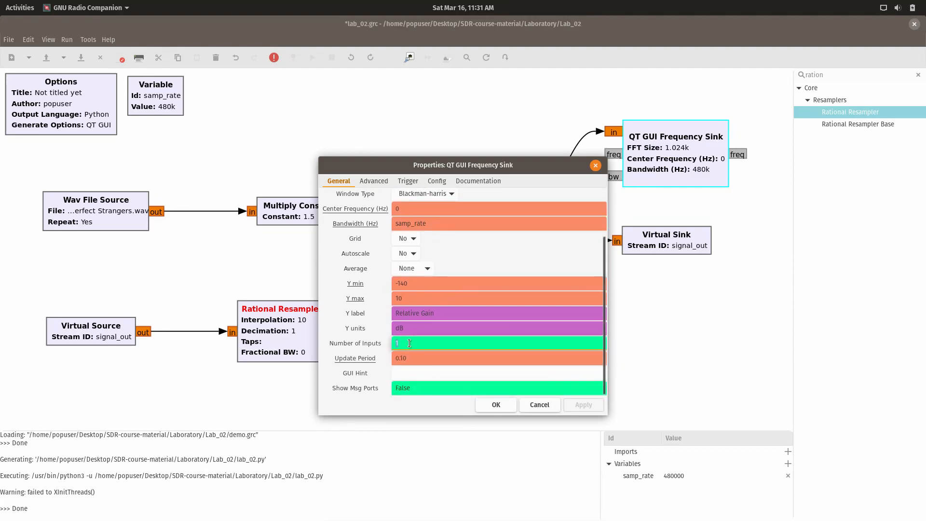
{"action": "type", "text": "2"}
{"action": "left_click", "coordinate": [490, 408]}
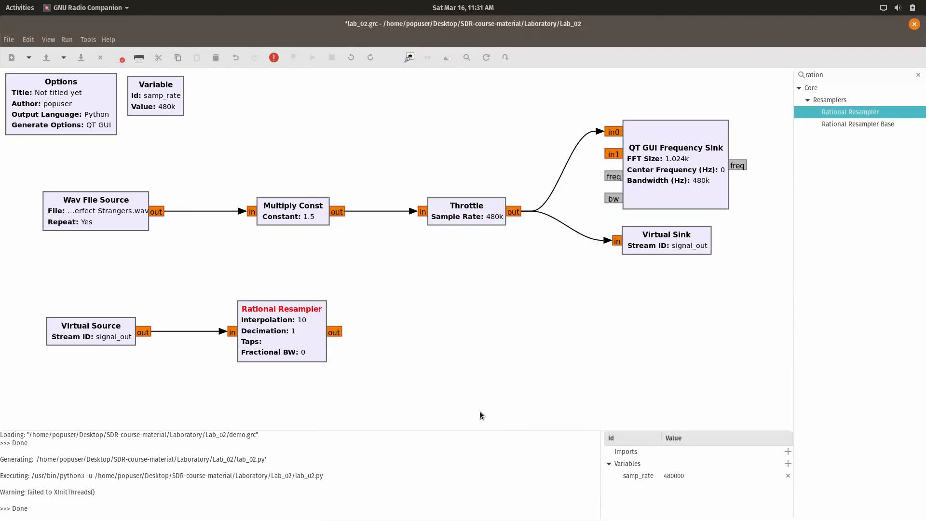
{"action": "left_click_drag", "start_coordinate": [337, 332], "coordinate": [611, 152]}
- Run the flow graph, compare the original and resampled spectra with the plot window moved aside, and close the plot
{"action": "left_click", "coordinate": [311, 57]}
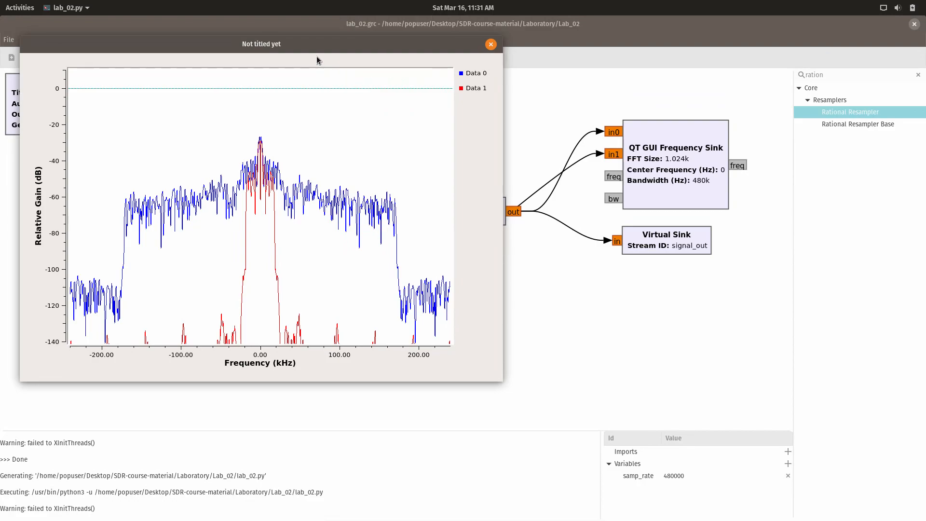
{"action": "left_click_drag", "start_coordinate": [312, 51], "coordinate": [627, 64]}
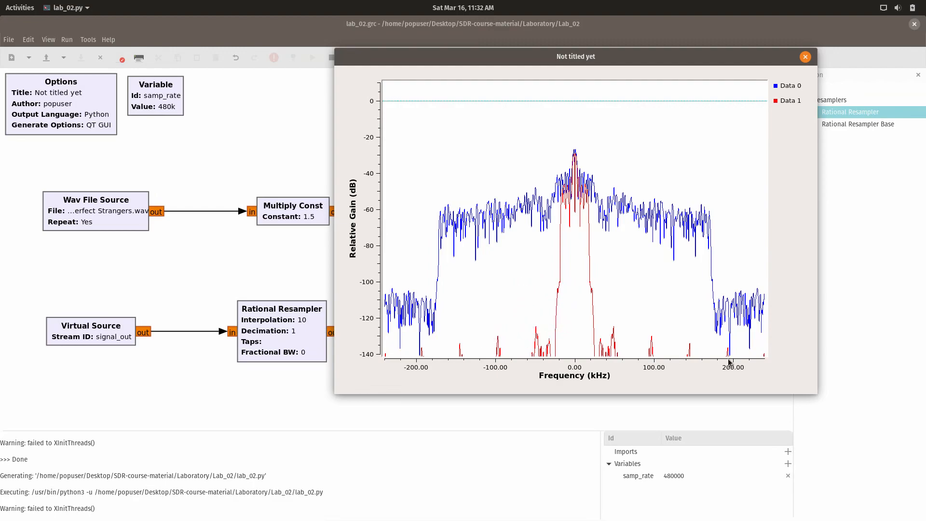
{"action": "left_click", "coordinate": [806, 57]}
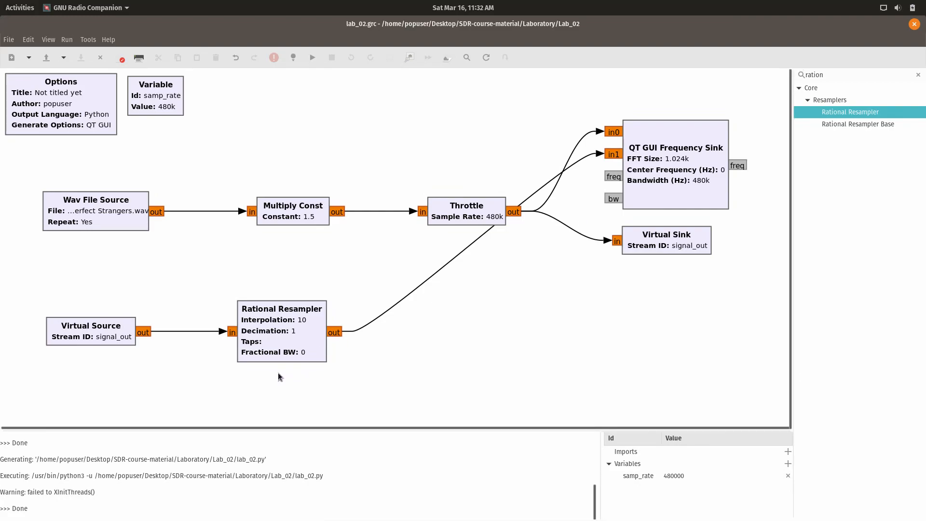
- Set the Rational Resampler's decimation to 2 and run the flow graph to view the spectra, closing the plot window when done
{"action": "double_click", "coordinate": [273, 348]}
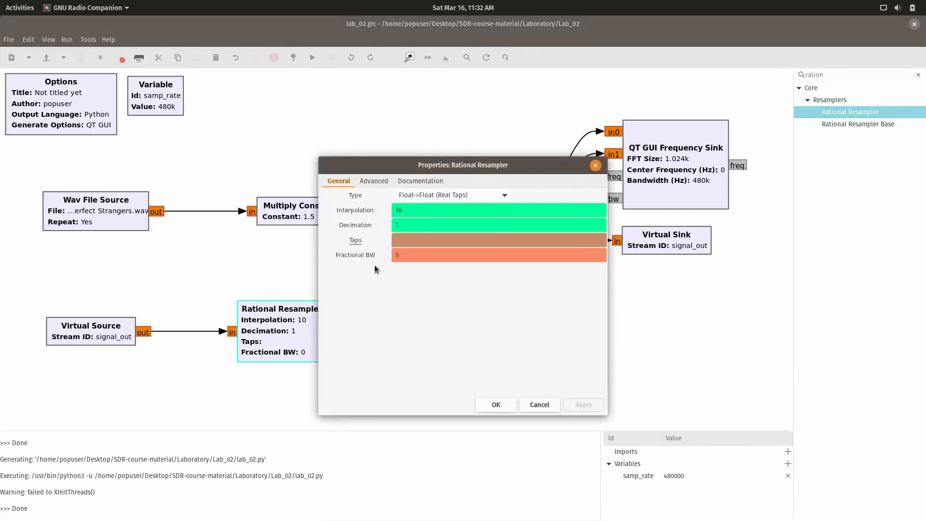
{"action": "double_click", "coordinate": [405, 224]}
{"action": "type", "text": "2"}
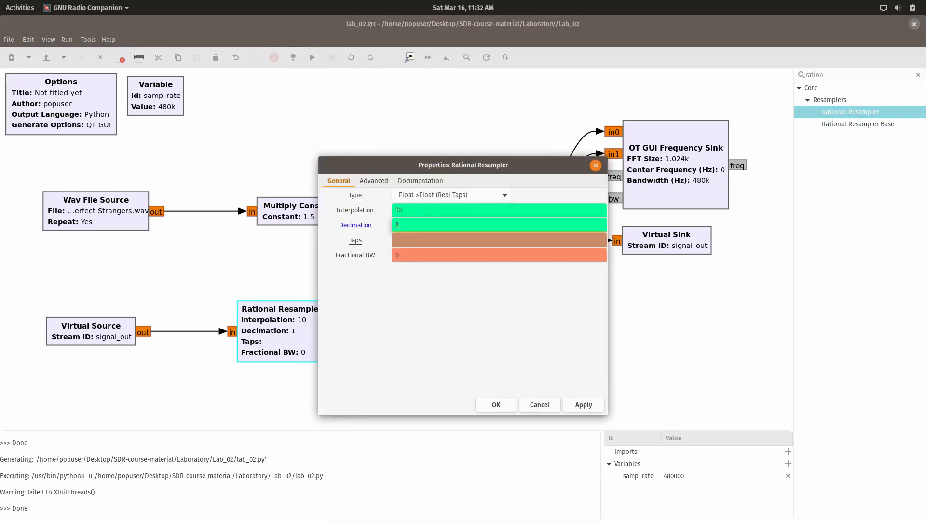
{"action": "left_click", "coordinate": [484, 409]}
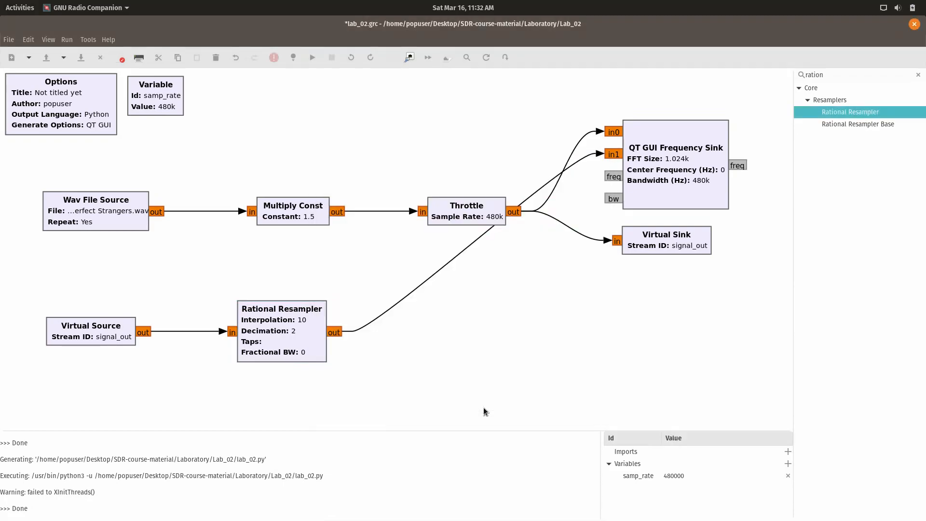
{"action": "left_click", "coordinate": [314, 58]}
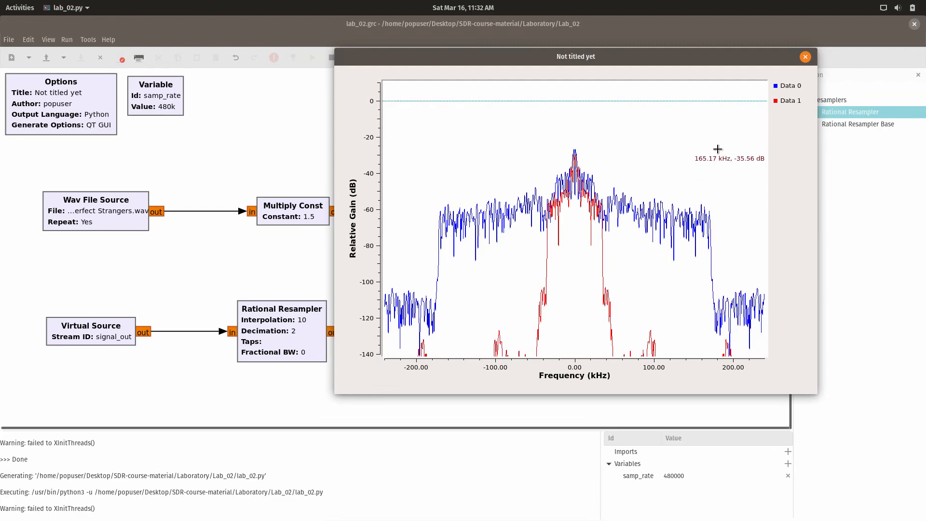
{"action": "left_click", "coordinate": [806, 57]}
- Set the Rational Resampler's decimation to 3, run the flow graph to view the spectra, and close the plot window
{"action": "left_click", "coordinate": [277, 326]}
{"action": "double_click", "coordinate": [277, 326]}
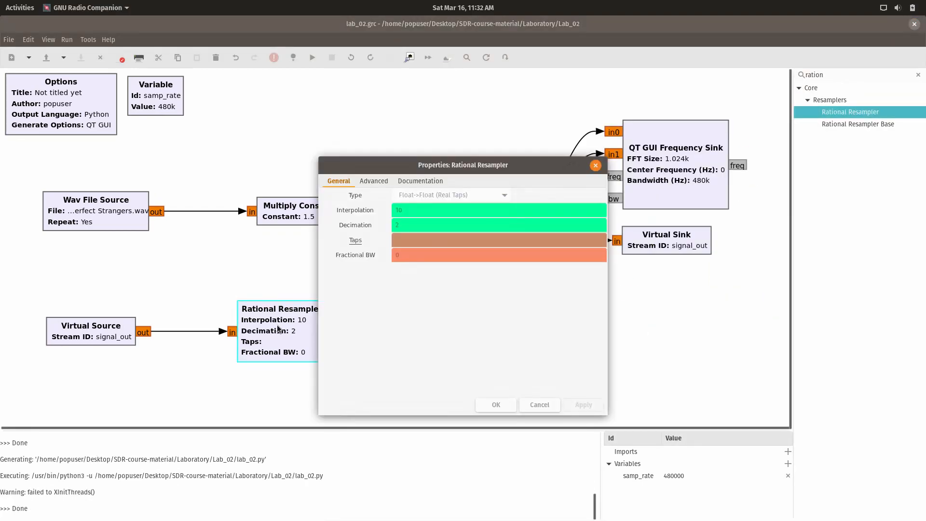
{"action": "double_click", "coordinate": [422, 225]}
{"action": "type", "text": "3"}
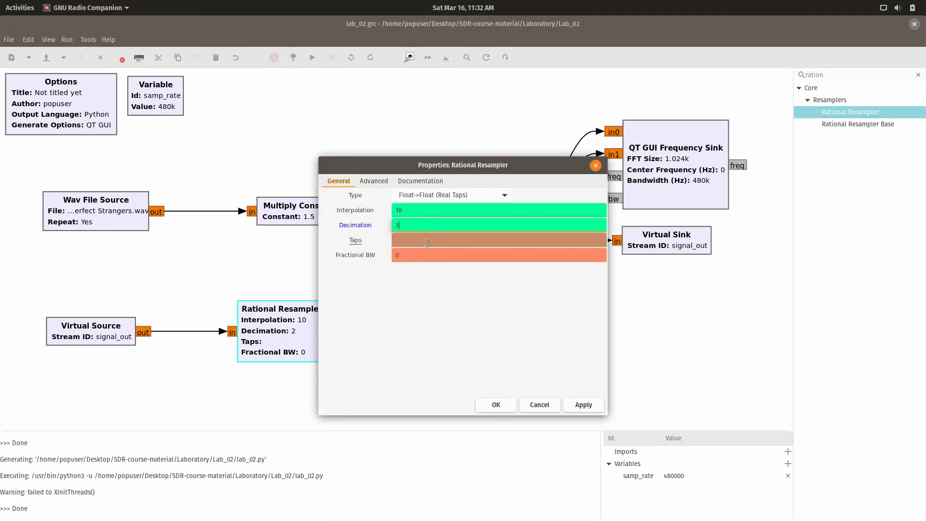
{"action": "left_click", "coordinate": [497, 406]}
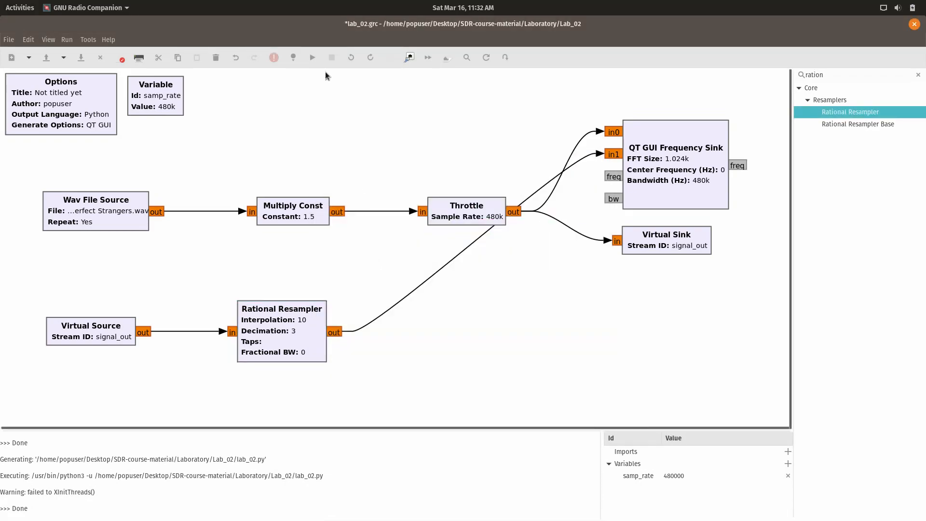
{"action": "left_click", "coordinate": [314, 60]}
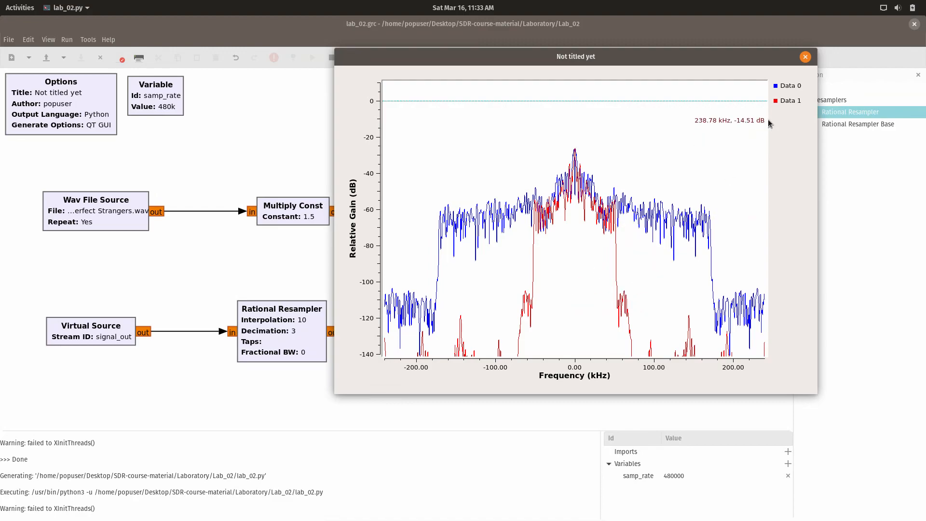
{"action": "left_click", "coordinate": [805, 57]}
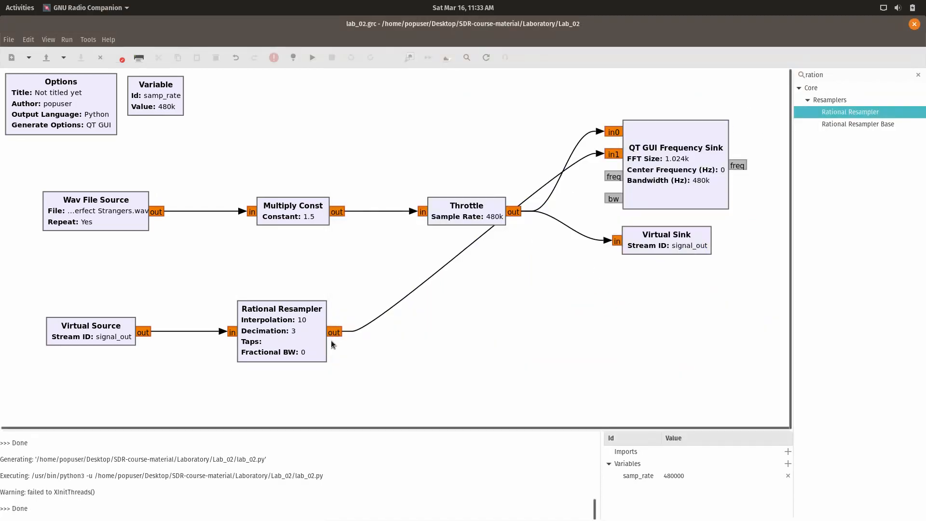
- Set the Rational Resampler's decimation to 1
{"action": "double_click", "coordinate": [294, 342]}
{"action": "double_click", "coordinate": [425, 228]}
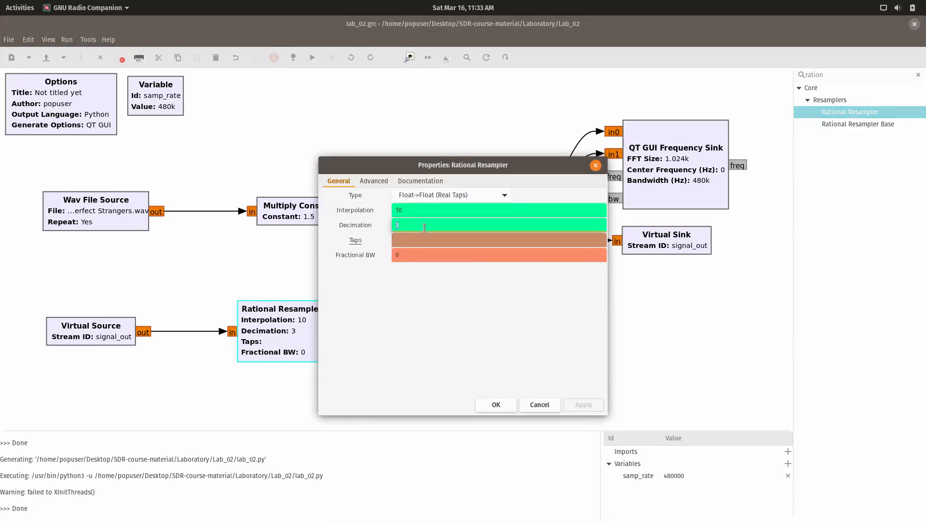
{"action": "type", "text": "1"}
{"action": "left_click", "coordinate": [489, 403]}
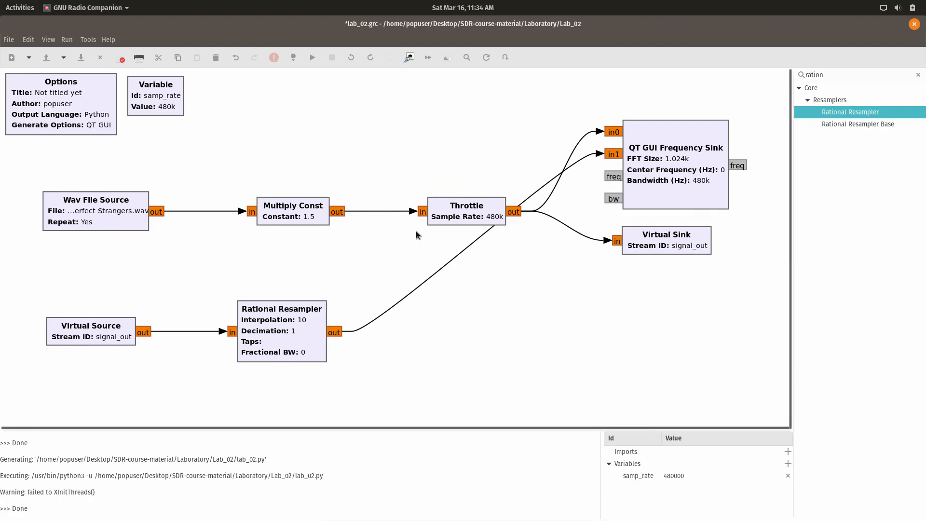
- Search the block library for "filter tap" and place a Low-pass Filter Taps block in the empty area above Multiply Const
{"action": "double_click", "coordinate": [858, 75]}
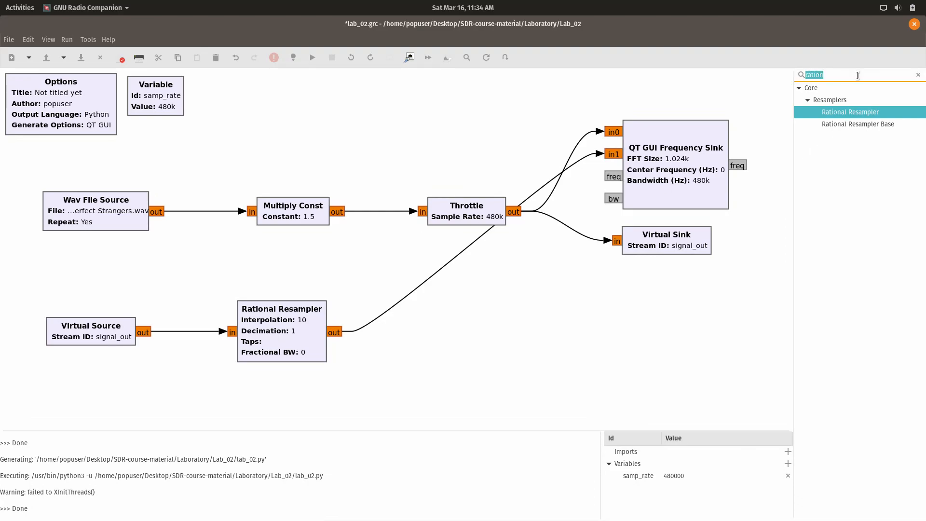
{"action": "type", "text": "filter tap"}
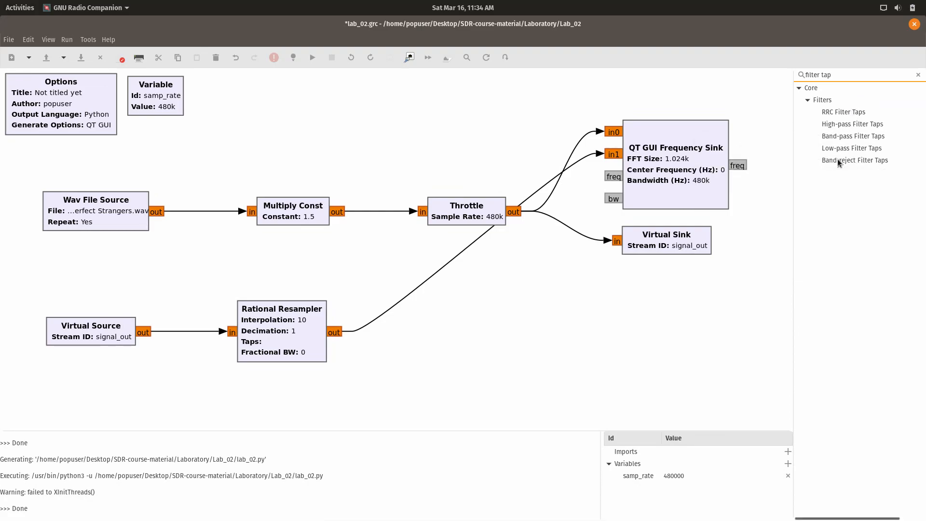
{"action": "mouse_move", "coordinate": [836, 168]}
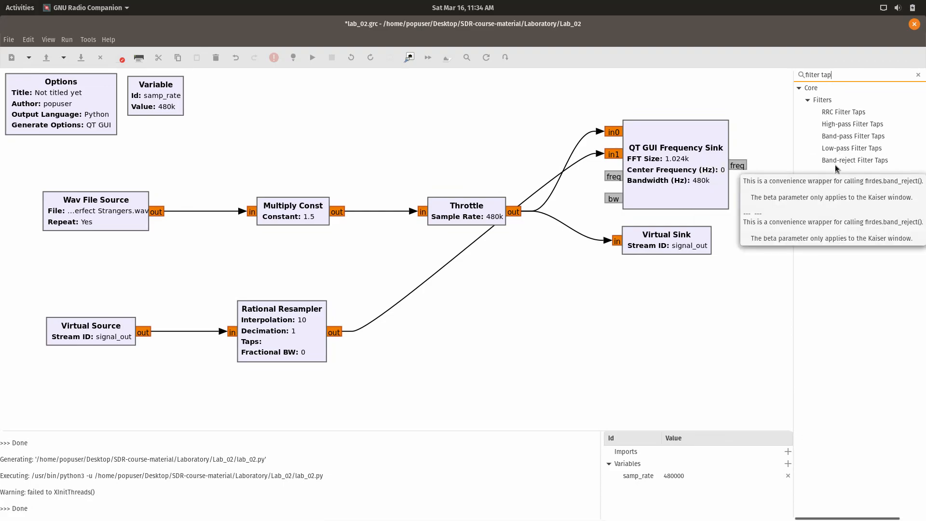
{"action": "mouse_move", "coordinate": [825, 113]}
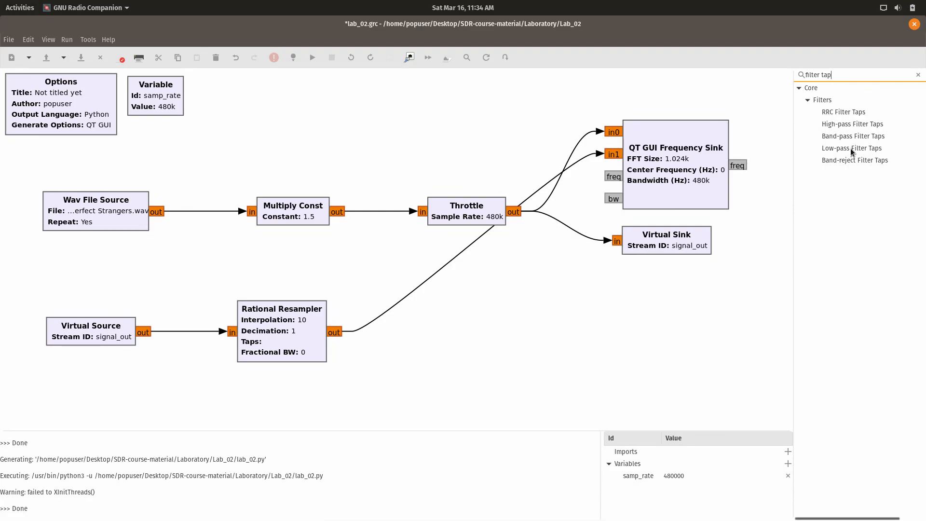
{"action": "left_click_drag", "start_coordinate": [852, 148], "coordinate": [363, 110]}
{"action": "left_click_drag", "start_coordinate": [377, 141], "coordinate": [280, 110]}
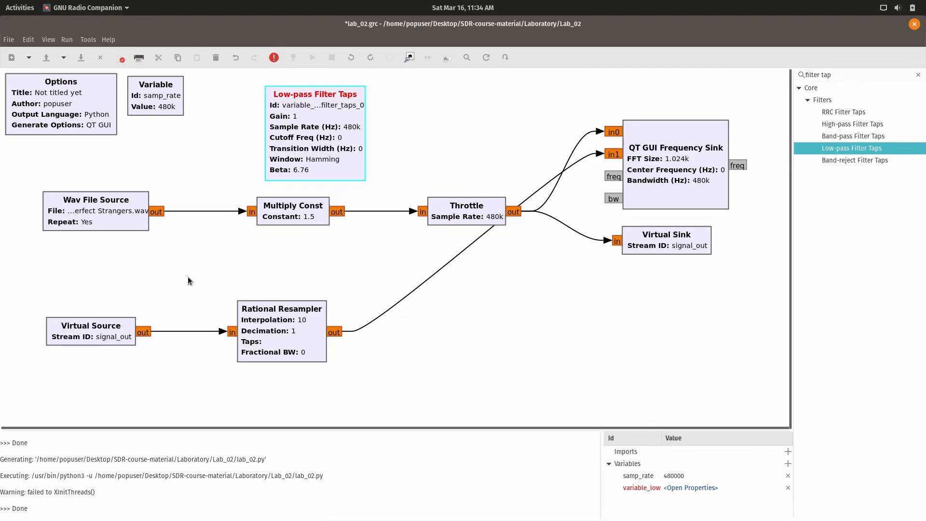
- Move all the connected signal chain blocks down together to make room beneath the Low-pass Filter Taps block
{"action": "left_click", "coordinate": [30, 185]}
{"action": "left_click_drag", "start_coordinate": [160, 212], "coordinate": [780, 383]}
{"action": "left_click_drag", "start_coordinate": [668, 172], "coordinate": [687, 203]}
{"action": "key", "text": "ctrl+minus"}
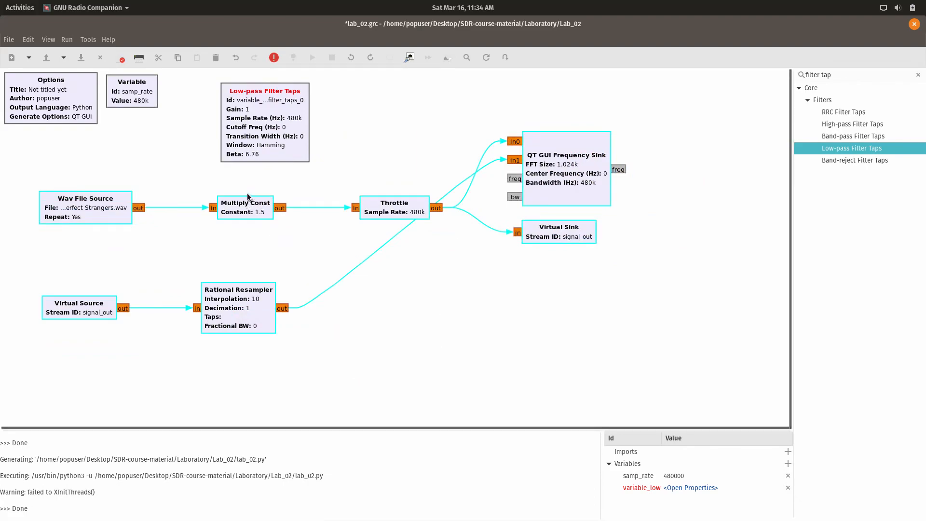
- Change the Low-pass Filter Taps block's Id to low_pass_taps and copy that name
{"action": "left_click", "coordinate": [250, 138]}
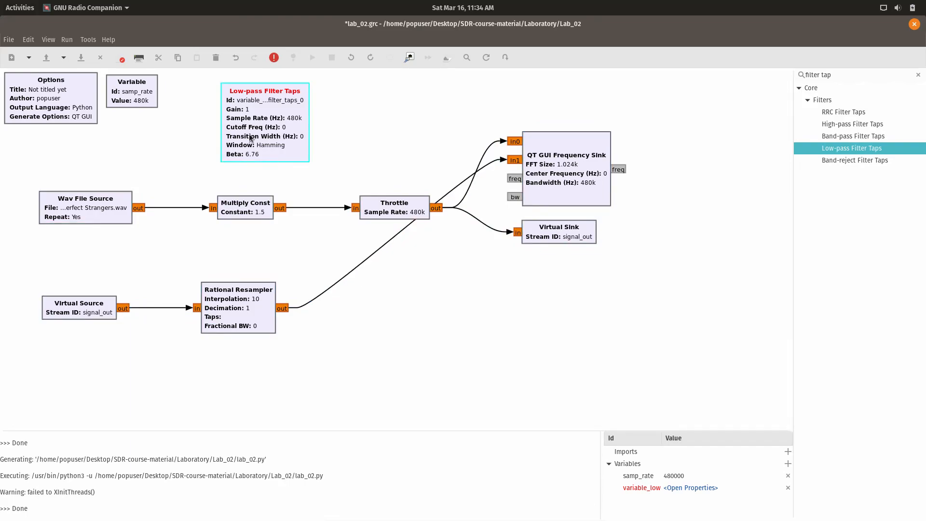
{"action": "double_click", "coordinate": [250, 139]}
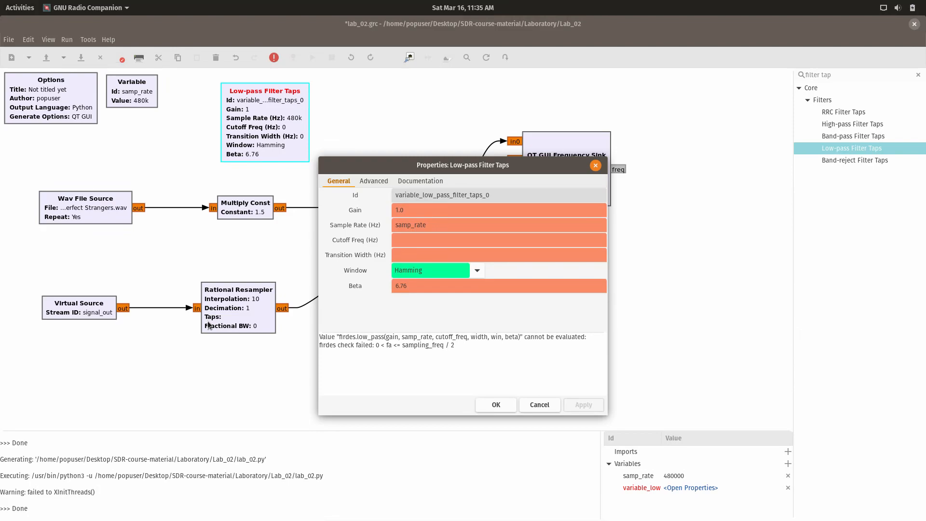
{"action": "left_click", "coordinate": [404, 197]}
{"action": "double_click", "coordinate": [403, 196]}
{"action": "left_click", "coordinate": [423, 195]}
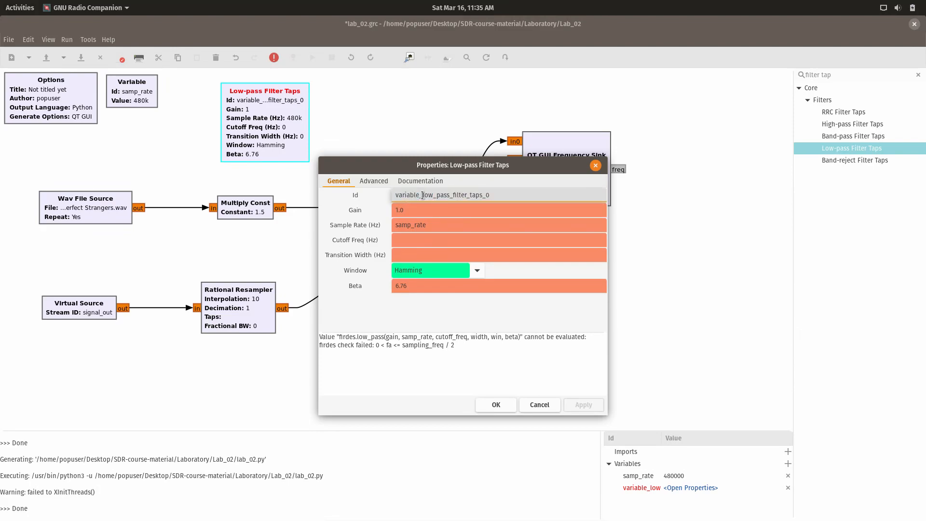
{"action": "key", "text": "ctrl+a"}
{"action": "type", "text": "low_pas"}
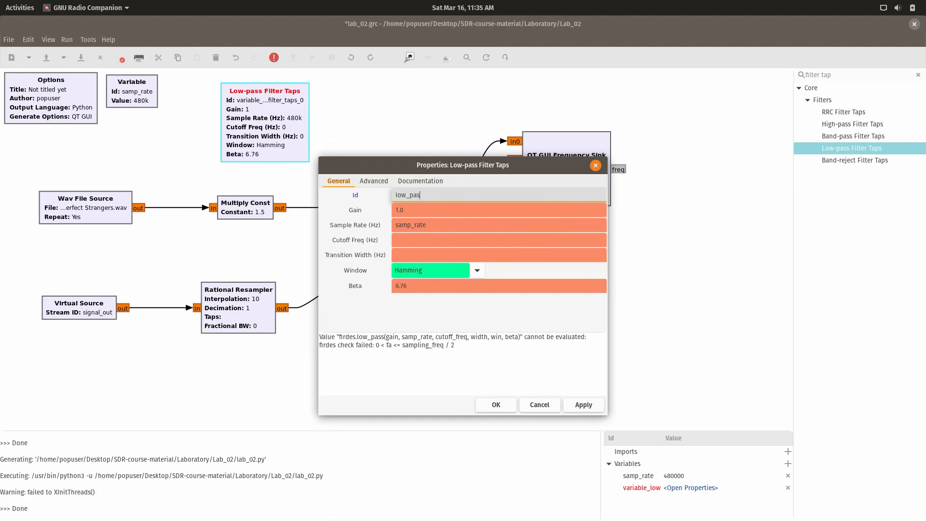
{"action": "type", "text": "s_taps"}
{"action": "double_click", "coordinate": [429, 196]}
{"action": "key", "text": "ctrl+c"}
{"action": "left_click", "coordinate": [429, 197]}
{"action": "left_click", "coordinate": [479, 405]}
- Set the Rational Resampler's Taps parameter to low_pass_taps
{"action": "left_click", "coordinate": [264, 314]}
{"action": "double_click", "coordinate": [263, 316]}
{"action": "left_click", "coordinate": [425, 237]}
{"action": "key", "text": "ctrl+v"}
{"action": "left_click", "coordinate": [487, 404]}
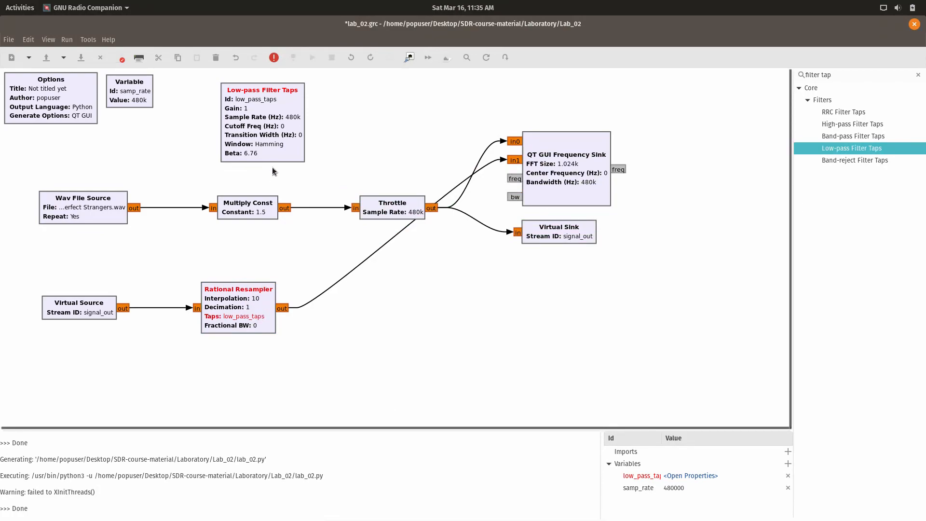
- Set the Low-pass Filter Taps block's cutoff frequency to 10000 Hz and its transition width to 500 Hz
{"action": "double_click", "coordinate": [253, 135]}
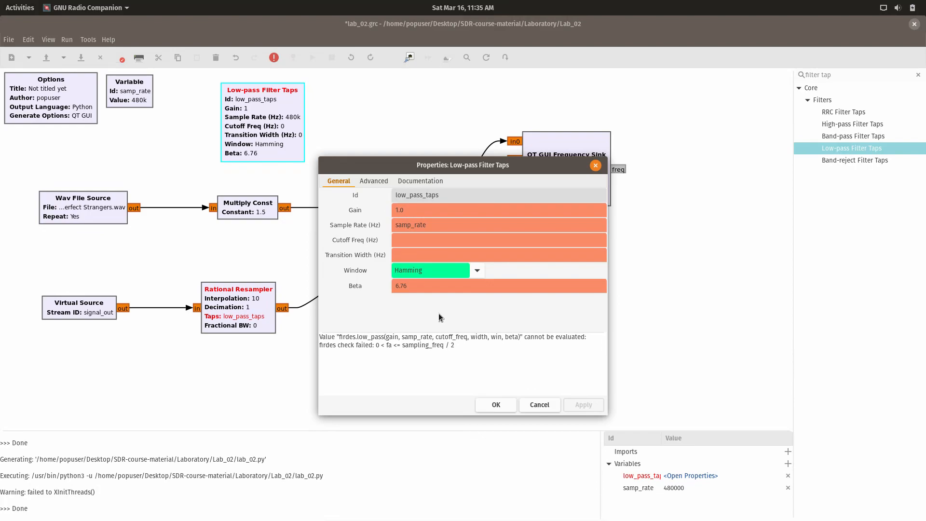
{"action": "left_click", "coordinate": [427, 240]}
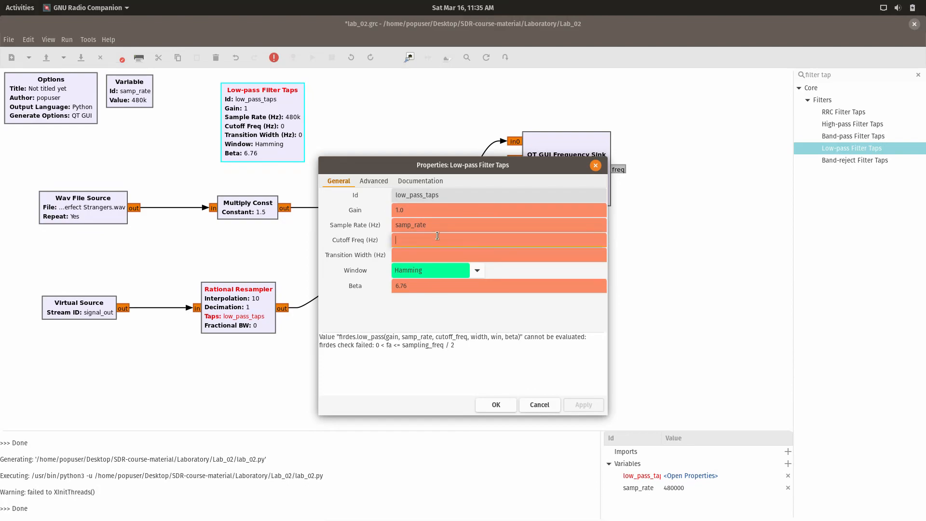
{"action": "type", "text": "10000"}
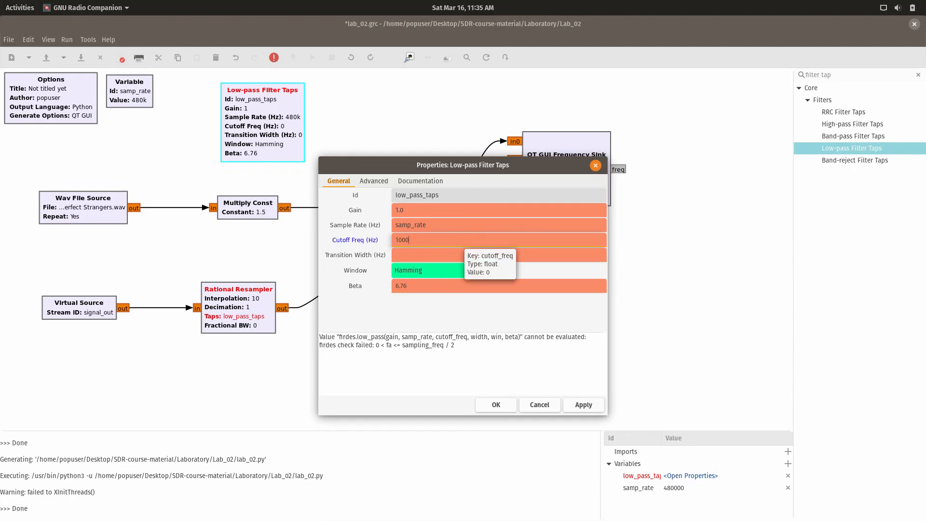
{"action": "left_click", "coordinate": [419, 254]}
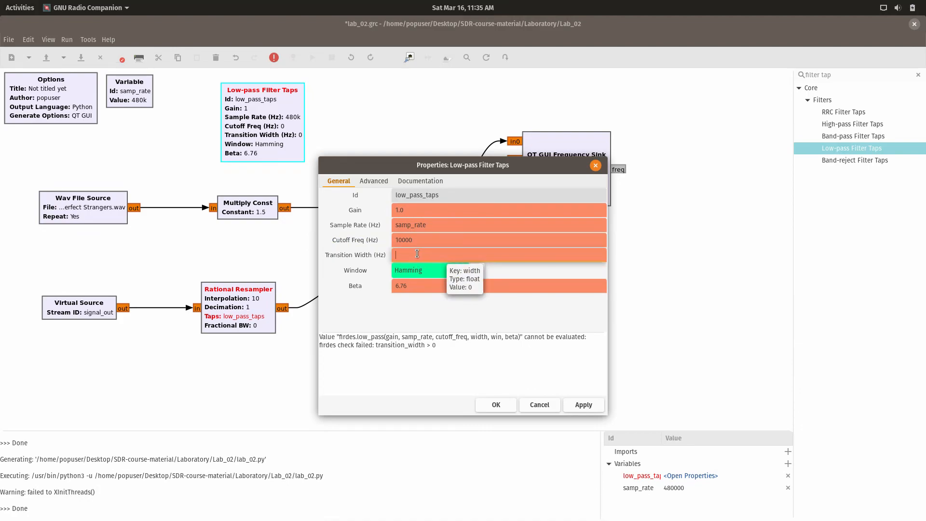
{"action": "type", "text": "500"}
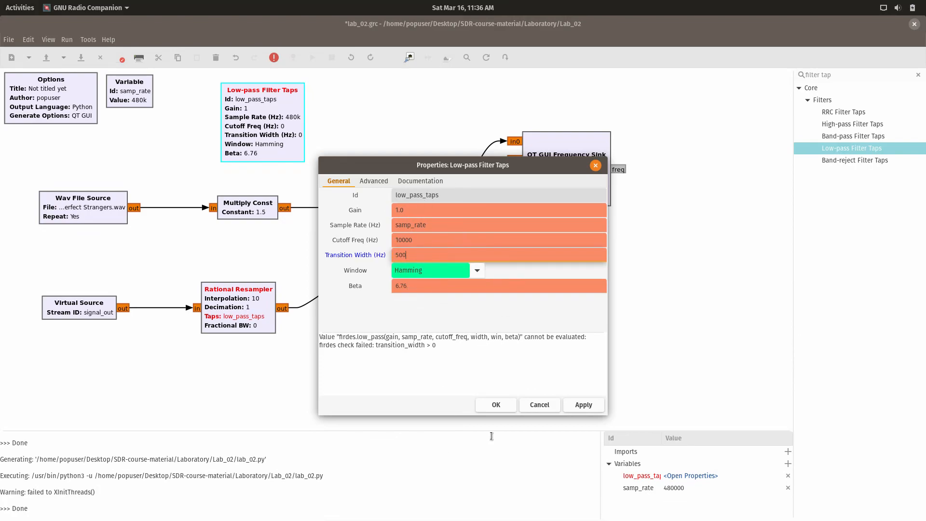
{"action": "left_click", "coordinate": [498, 405]}
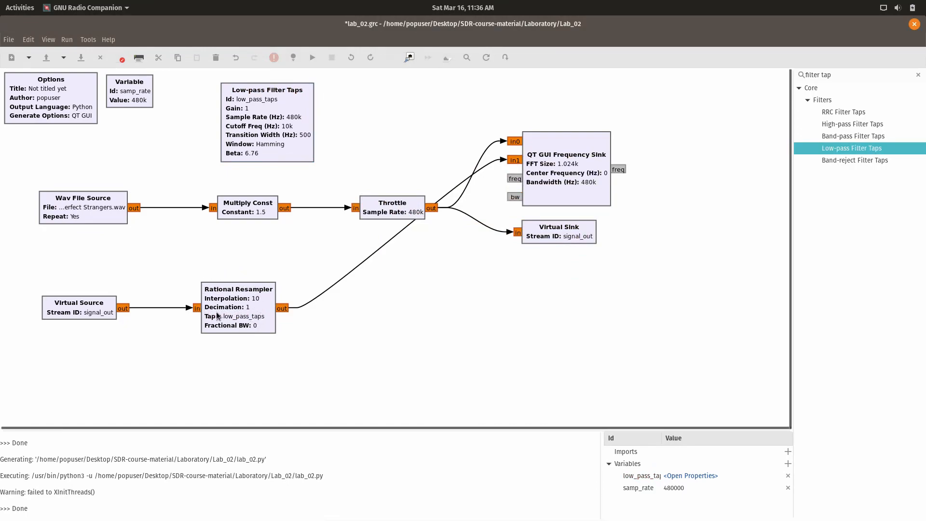
- Save the flow graph, run it to view the spectra with the custom low-pass taps, and close the plot window
{"action": "left_click", "coordinate": [81, 58]}
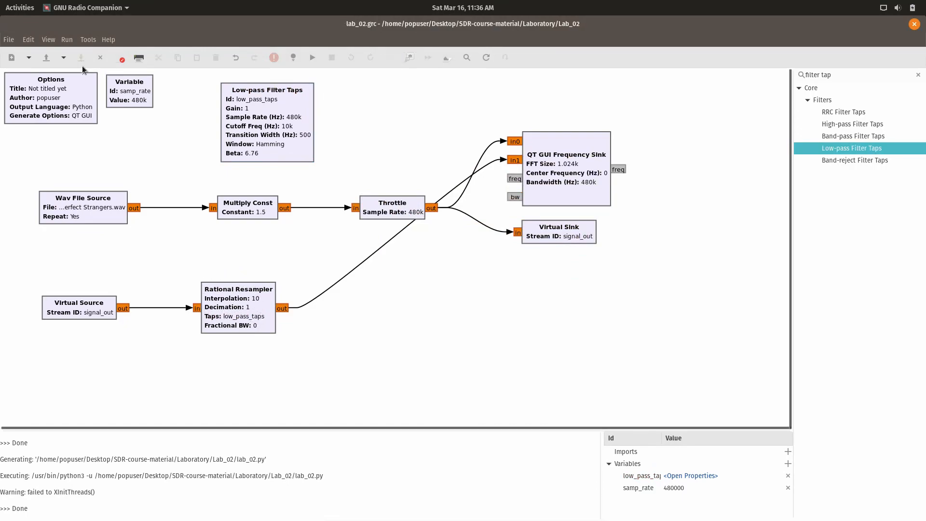
{"action": "left_click", "coordinate": [312, 59]}
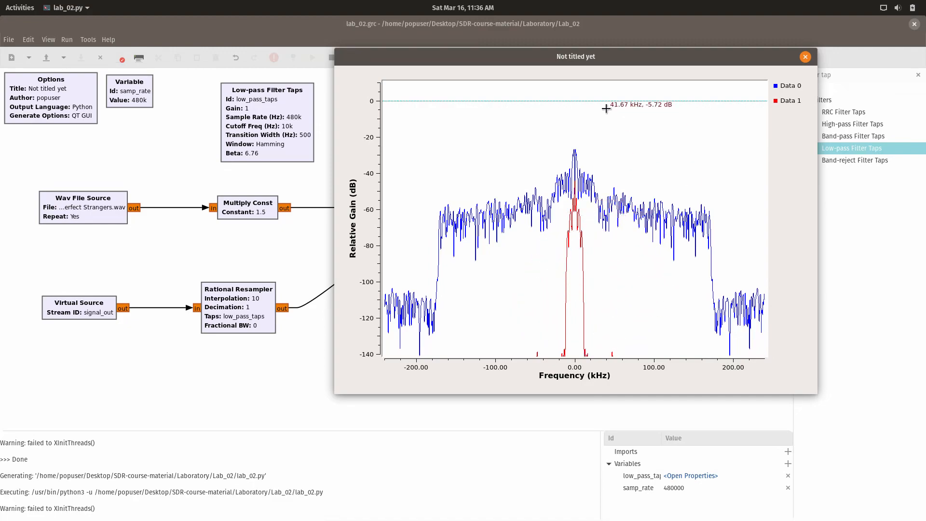
{"action": "left_click", "coordinate": [805, 57]}
- Clear the Rational Resampler's Taps parameter, run the flow graph to compare the spectra without custom taps, and close the plot
{"action": "double_click", "coordinate": [251, 291]}
{"action": "double_click", "coordinate": [454, 239]}
{"action": "key", "text": "ctrl+c"}
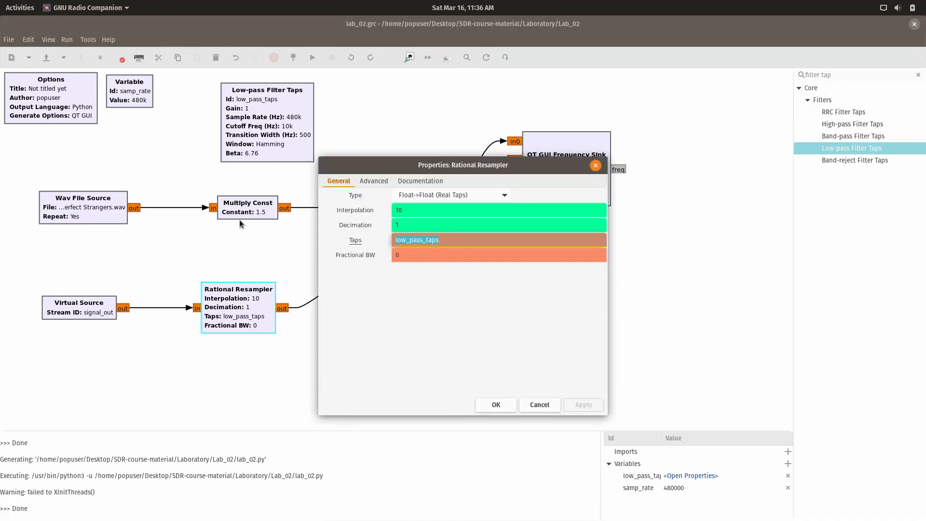
{"action": "key", "text": "BackSpace"}
{"action": "left_click", "coordinate": [496, 405]}
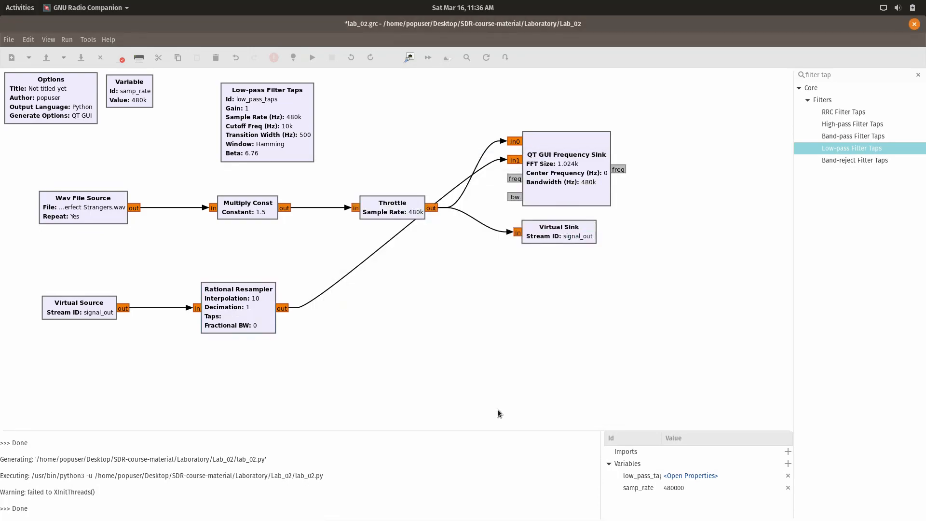
{"action": "left_click", "coordinate": [312, 63]}
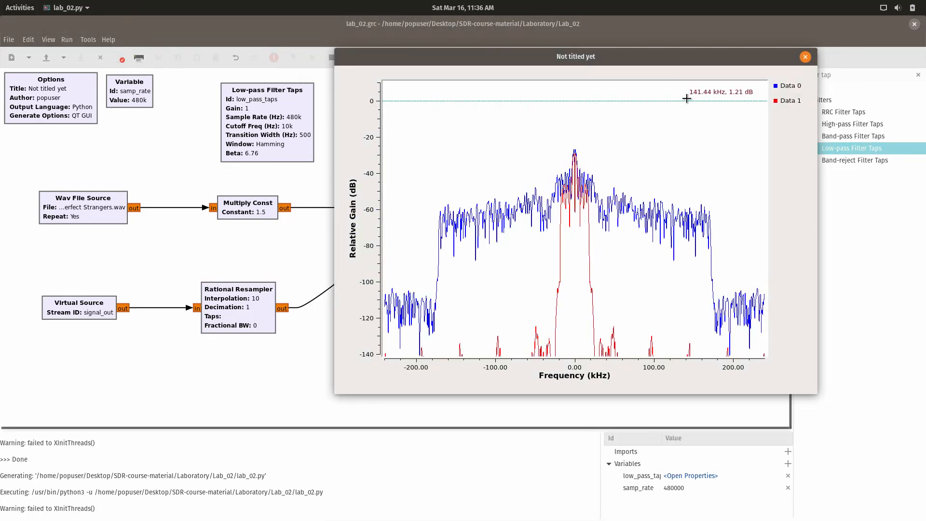
{"action": "left_click", "coordinate": [806, 57]}
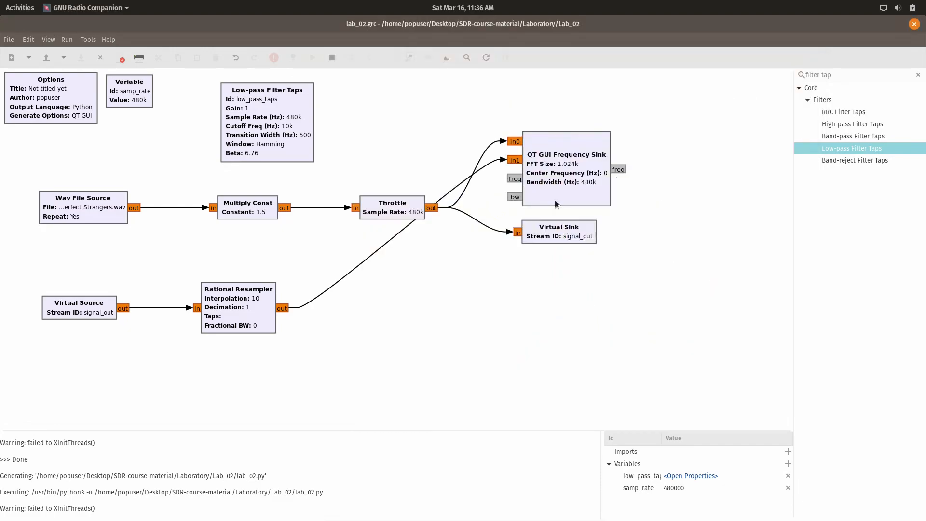
- Restore low_pass_taps as the Rational Resampler's Taps, run the flow graph again to view the spectra, and close the plot
{"action": "double_click", "coordinate": [264, 311]}
{"action": "left_click", "coordinate": [421, 234]}
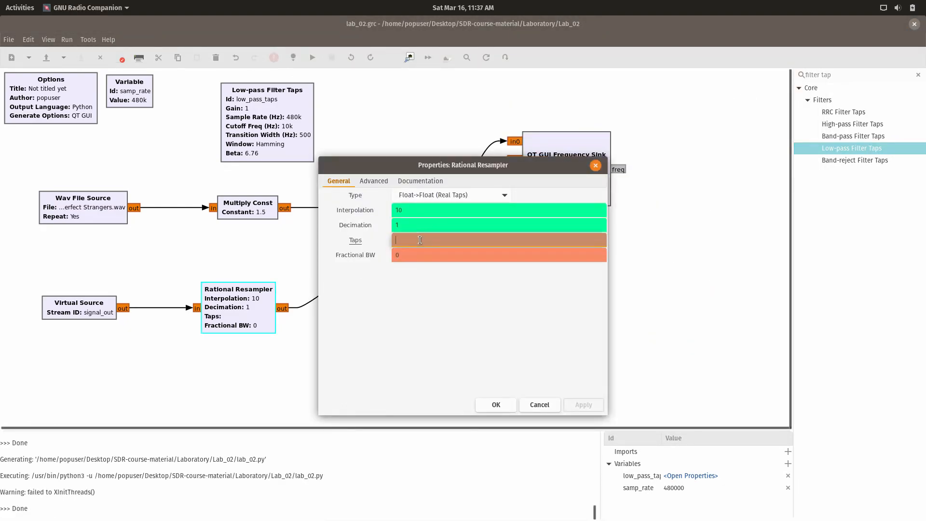
{"action": "key", "text": "ctrl+v"}
{"action": "left_click", "coordinate": [495, 405]}
{"action": "left_click", "coordinate": [312, 58]}
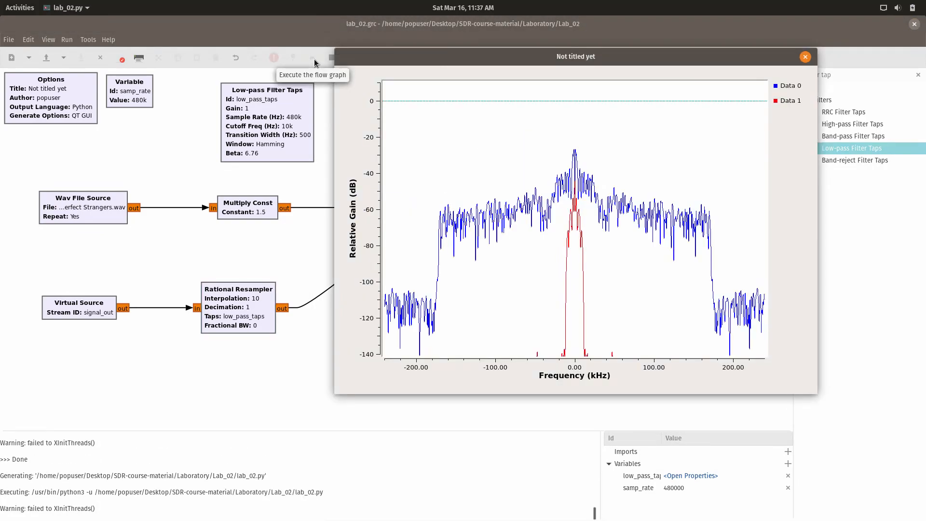
{"action": "left_click", "coordinate": [805, 58]}
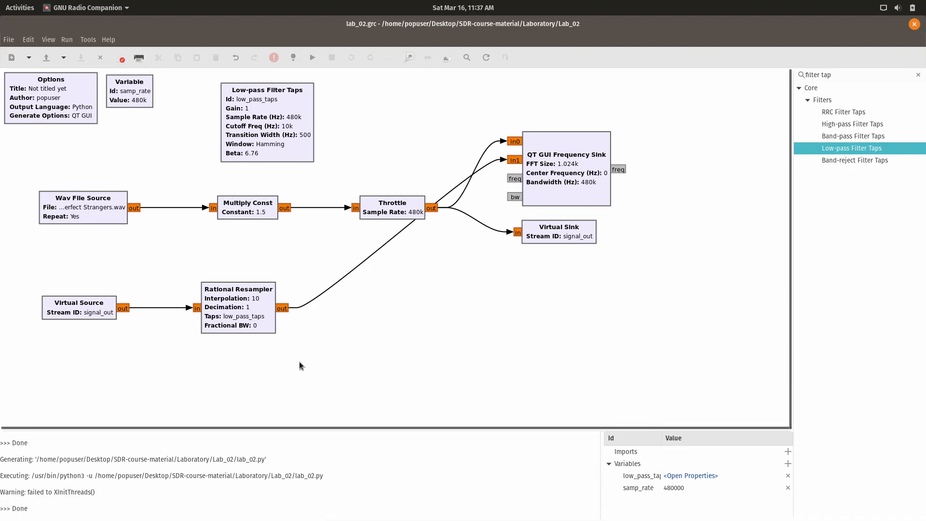
- Delete the connection between the Rational Resampler output and the second input of the QT GUI Frequency Sink
{"action": "left_click", "coordinate": [338, 281]}
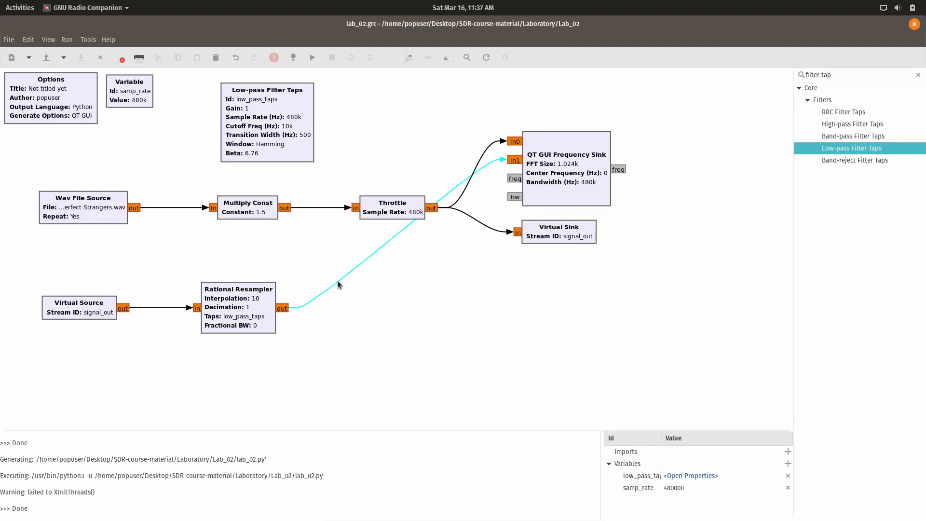
{"action": "key", "text": "Delete"}
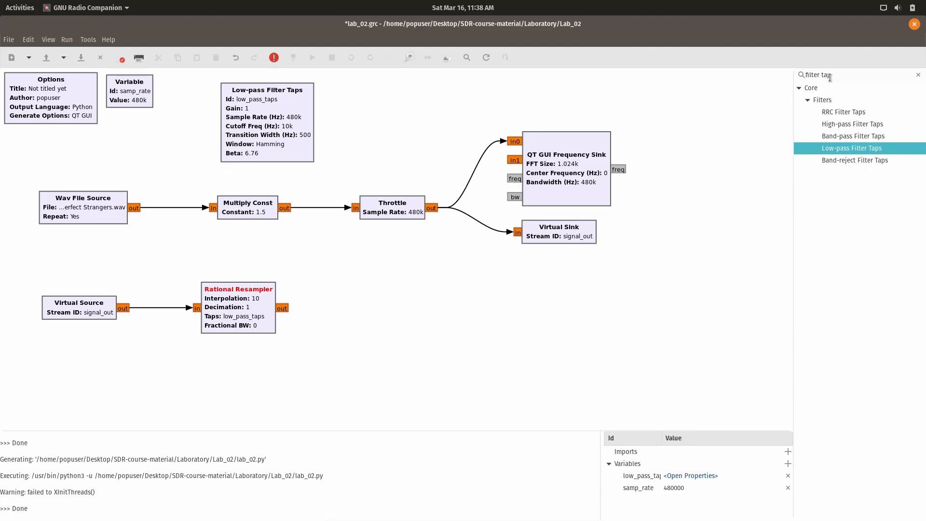
- Place an Add Const block after the Rational Resampler and set its IO Type to float
{"action": "left_click", "coordinate": [831, 76]}
{"action": "type", "text": "add"}
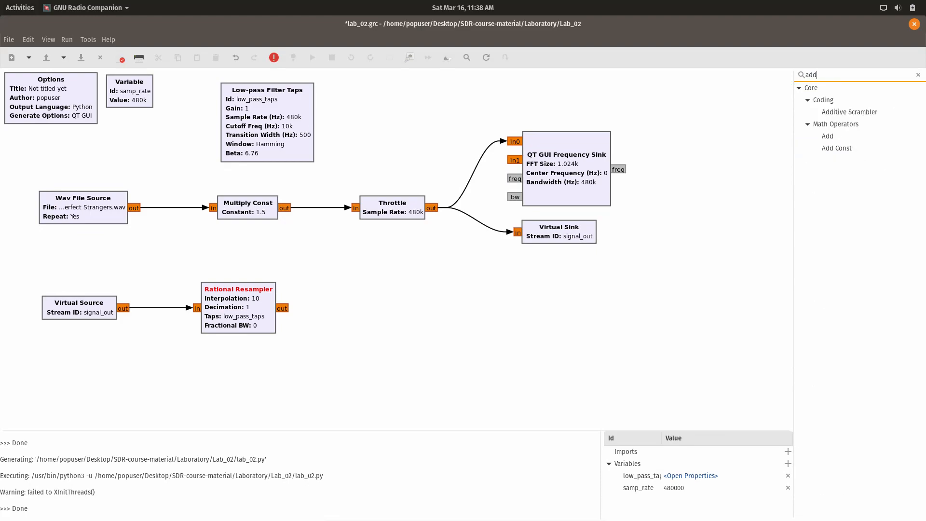
{"action": "left_click_drag", "start_coordinate": [833, 147], "coordinate": [379, 309]}
{"action": "double_click", "coordinate": [395, 313]}
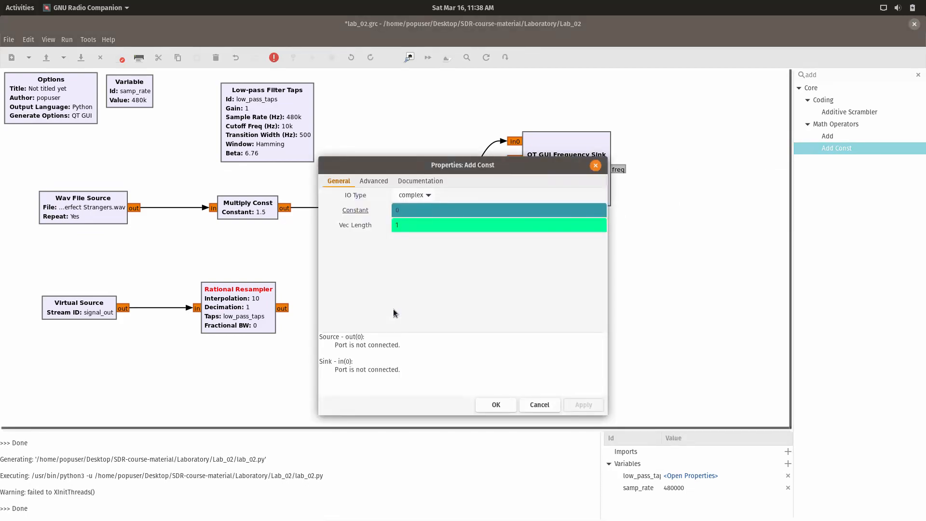
{"action": "left_click", "coordinate": [410, 195]}
{"action": "left_click", "coordinate": [408, 208]}
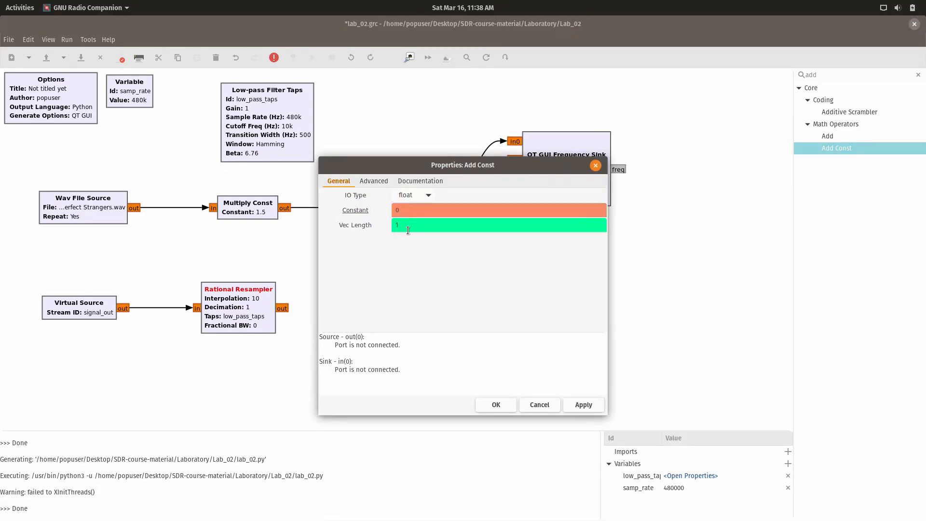
{"action": "left_click", "coordinate": [494, 404]}
- Connect the Rational Resampler output to the Add Const input, set its Constant to 1, and align the block with the chain
{"action": "left_click_drag", "start_coordinate": [407, 316], "coordinate": [365, 306]}
{"action": "left_click_drag", "start_coordinate": [285, 308], "coordinate": [343, 306]}
{"action": "double_click", "coordinate": [357, 309]}
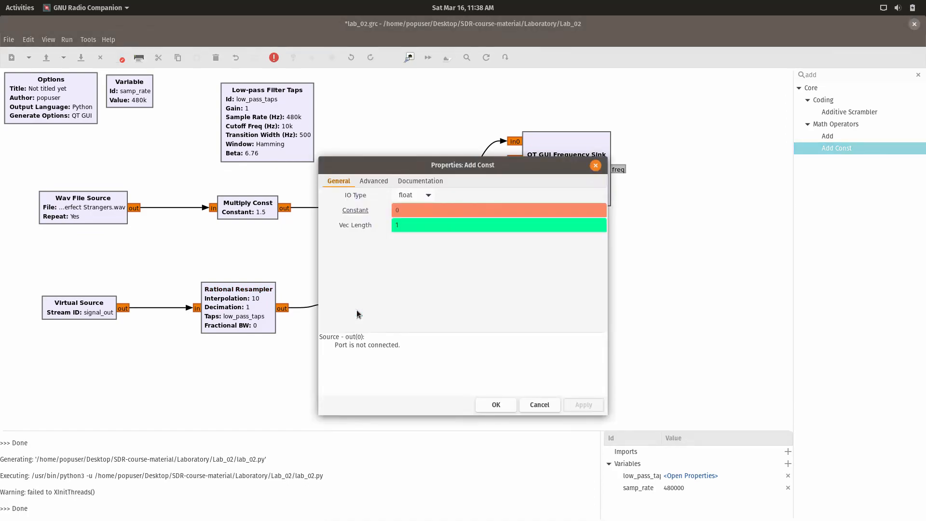
{"action": "double_click", "coordinate": [409, 211]}
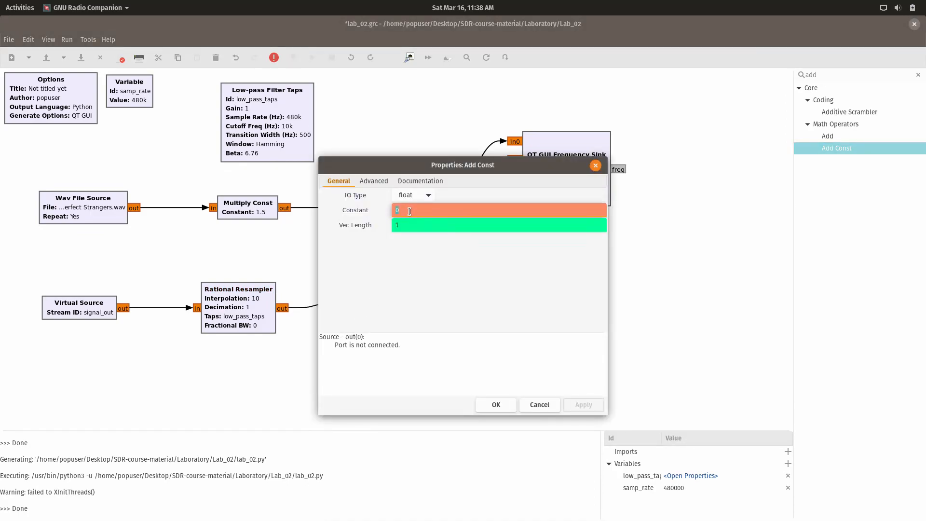
{"action": "type", "text": "1"}
{"action": "left_click", "coordinate": [506, 407]}
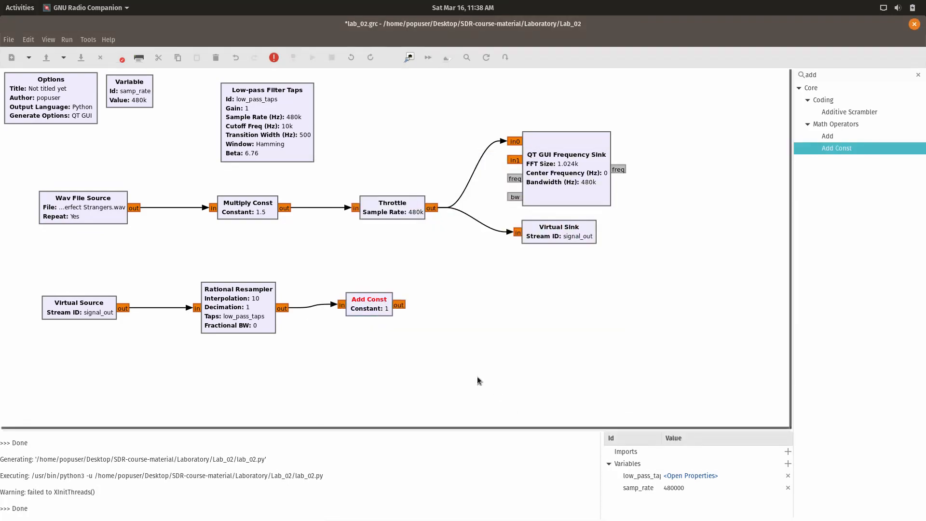
{"action": "left_click_drag", "start_coordinate": [365, 306], "coordinate": [371, 310]}
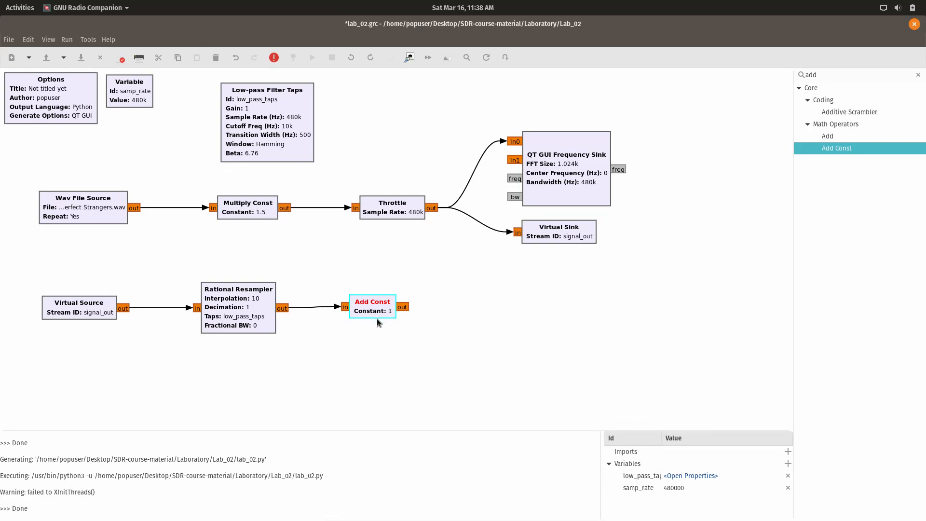
- Place an Integrate block with float IO Type after Add Const and connect the Add Const output to its input
{"action": "double_click", "coordinate": [818, 75]}
{"action": "type", "text": "int"}
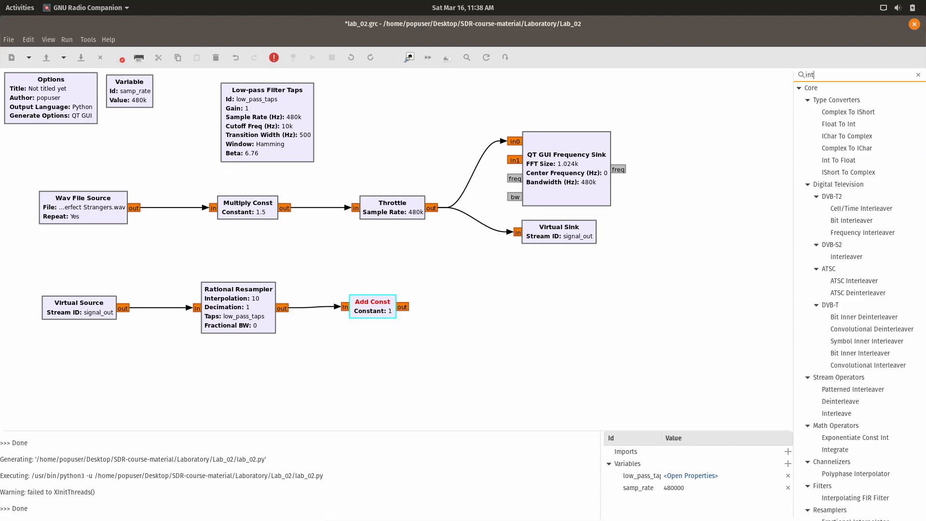
{"action": "type", "text": "egrate"}
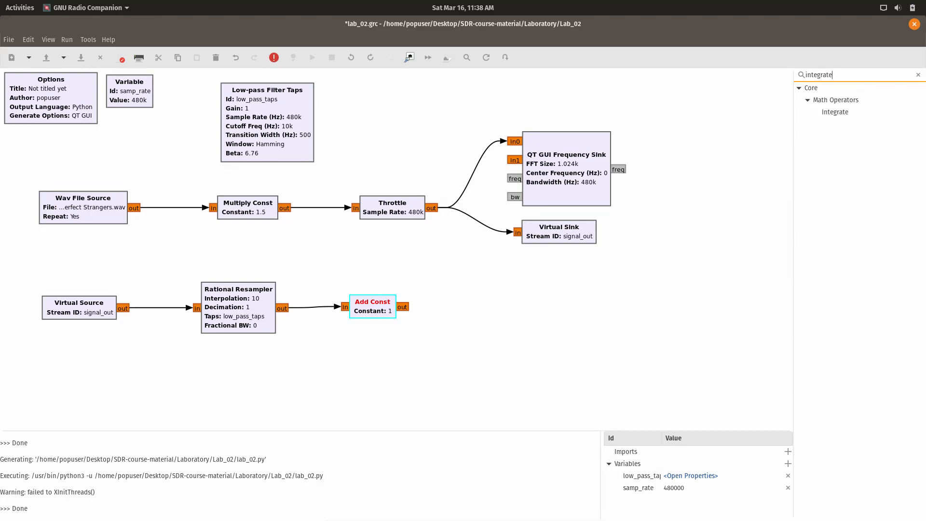
{"action": "left_click_drag", "start_coordinate": [840, 112], "coordinate": [488, 307]}
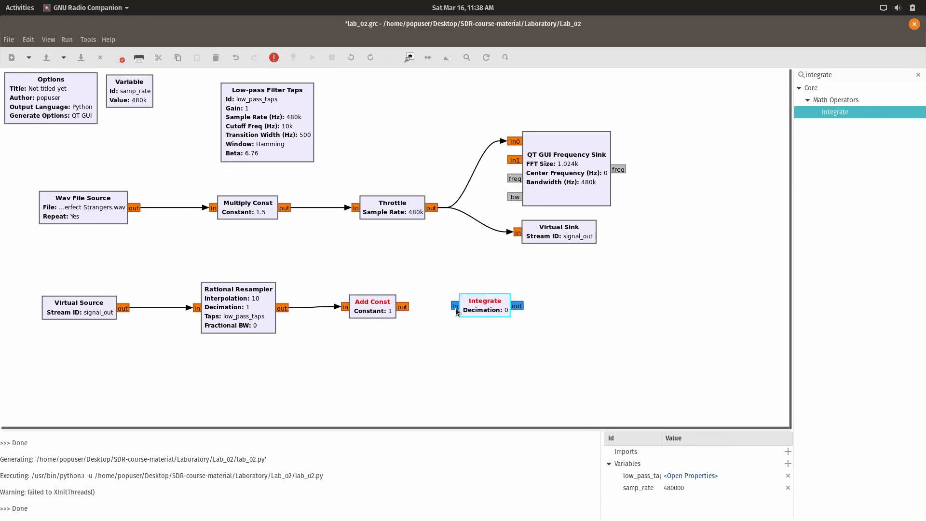
{"action": "double_click", "coordinate": [493, 308]}
{"action": "left_click", "coordinate": [415, 195]}
{"action": "left_click", "coordinate": [412, 204]}
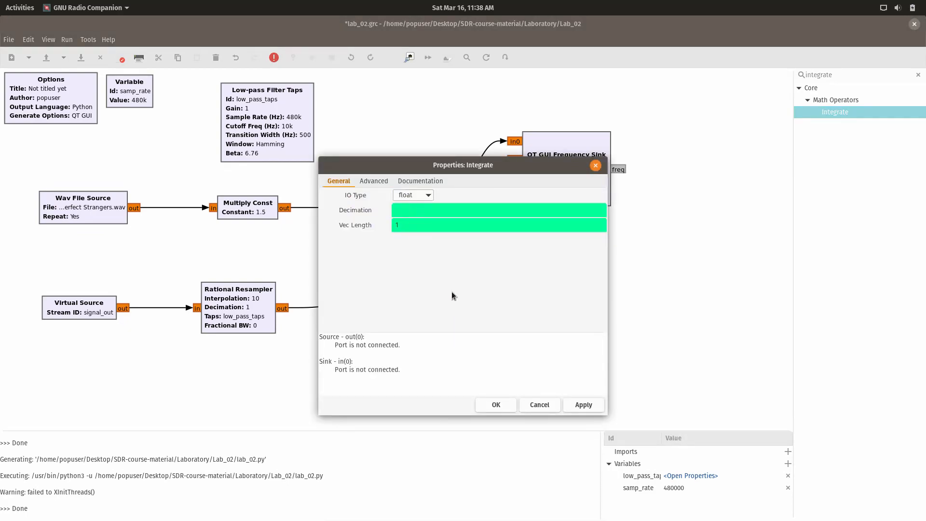
{"action": "left_click_drag", "start_coordinate": [405, 309], "coordinate": [486, 312]}
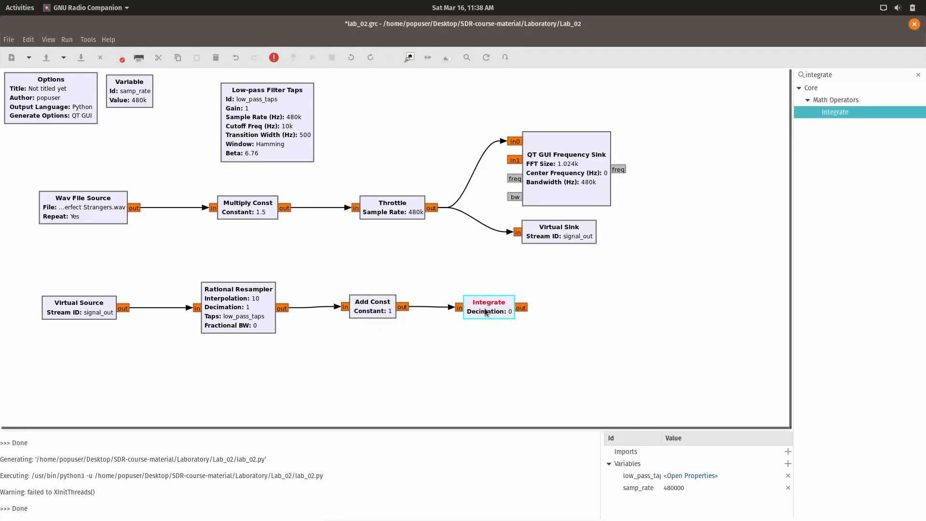
{"action": "left_click", "coordinate": [466, 347]}
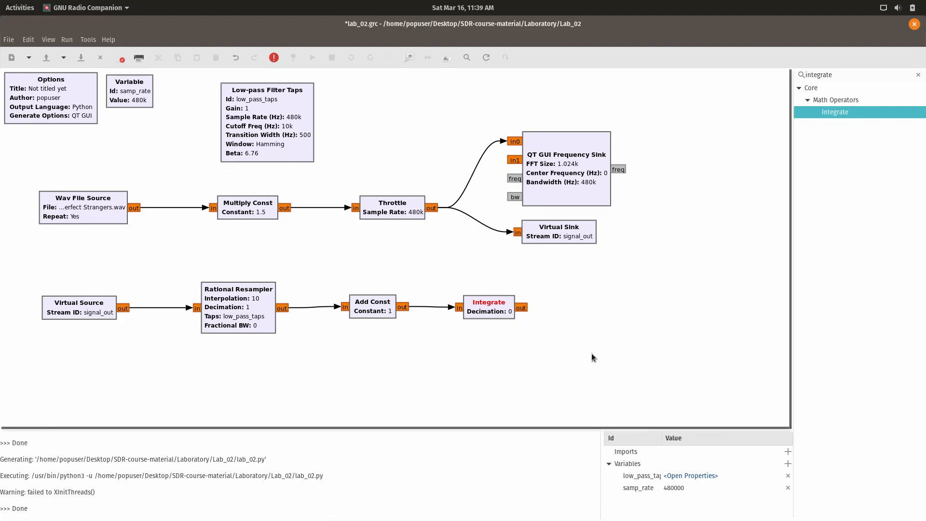
- Set the Integrate block's Decimation to 1 and connect its output to the second input of the QT GUI Frequency Sink
{"action": "double_click", "coordinate": [498, 310]}
{"action": "left_click", "coordinate": [407, 213]}
{"action": "type", "text": "1"}
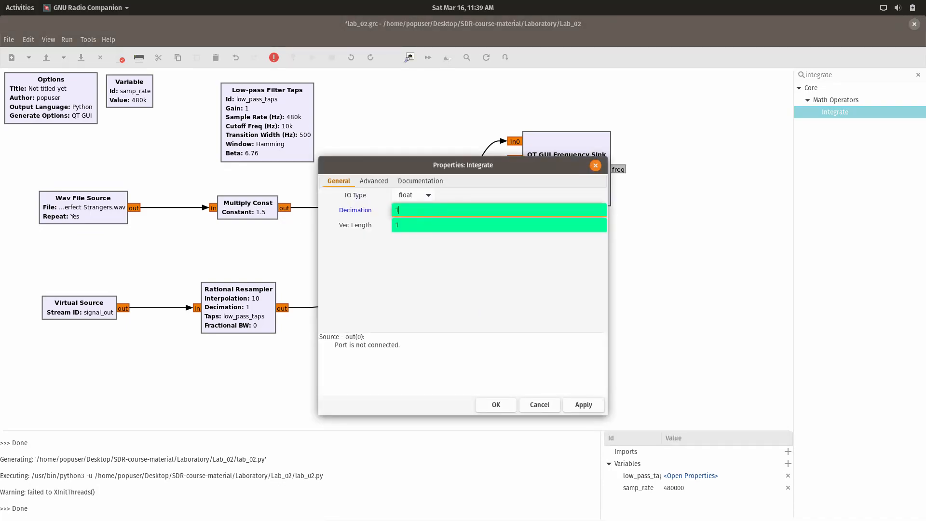
{"action": "left_click", "coordinate": [501, 405]}
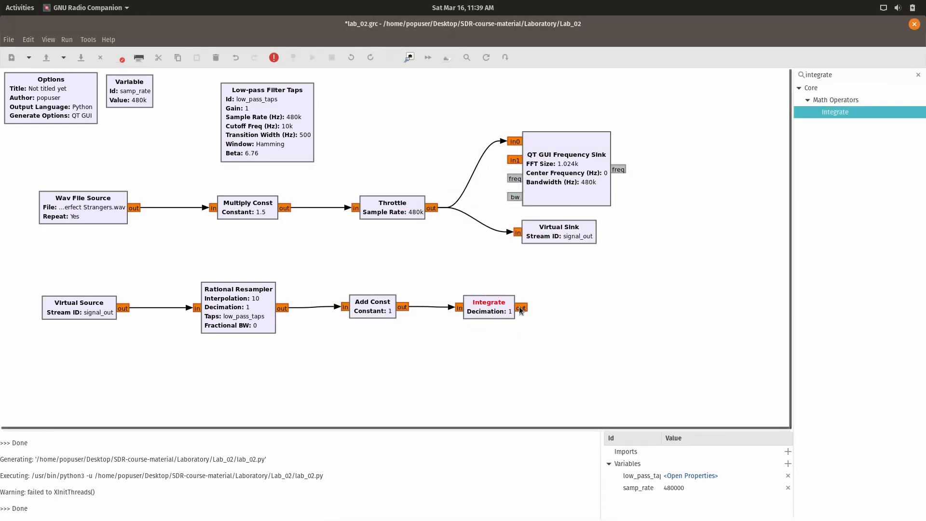
{"action": "mouse_move", "coordinate": [522, 306]}
{"action": "left_mouse_down"}
{"action": "mouse_move", "coordinate": [531, 277]}
{"action": "mouse_move", "coordinate": [482, 205]}
{"action": "mouse_move", "coordinate": [510, 160]}
{"action": "left_mouse_up"}
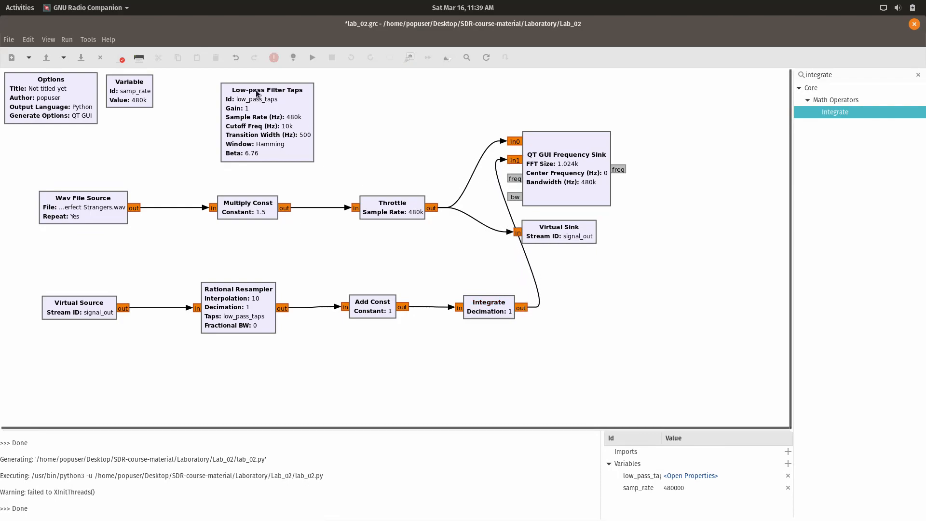
- Run the flow graph to compare the original spectrum with the Integrate output, and close the plot
{"action": "left_click", "coordinate": [310, 57]}
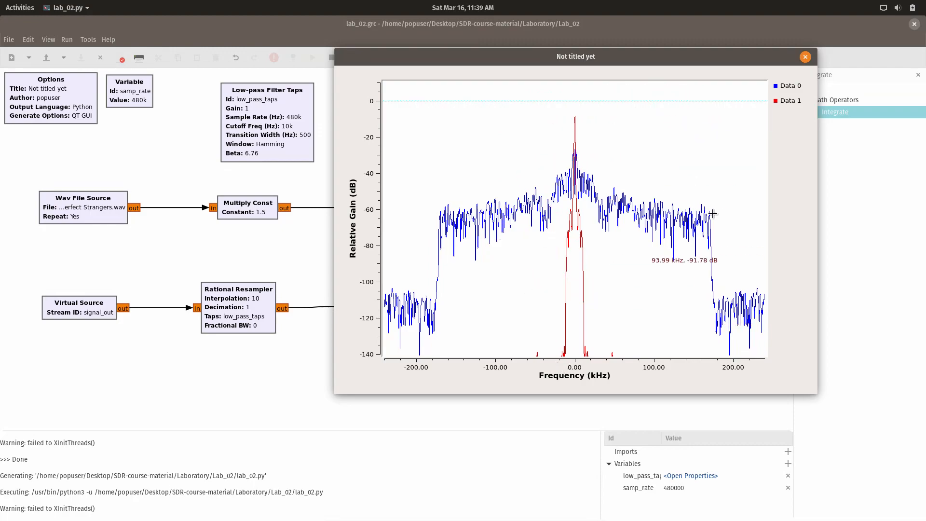
{"action": "left_click", "coordinate": [805, 57]}
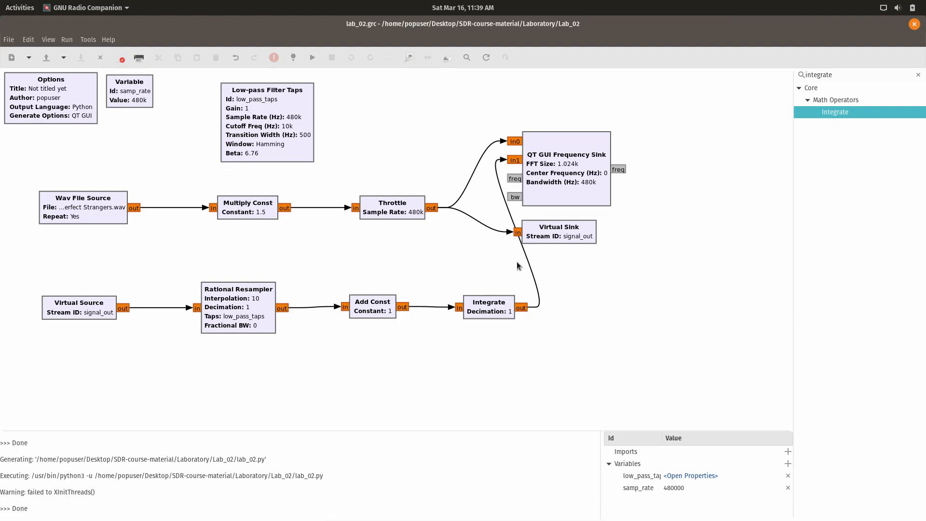
- Delete the connection between Integrate and the QT GUI Frequency Sink, and place a VCO block after Integrate
{"action": "left_click", "coordinate": [533, 280]}
{"action": "key", "text": "Delete"}
{"action": "left_click", "coordinate": [833, 75]}
{"action": "double_click", "coordinate": [834, 75]}
{"action": "type", "text": "vco"}
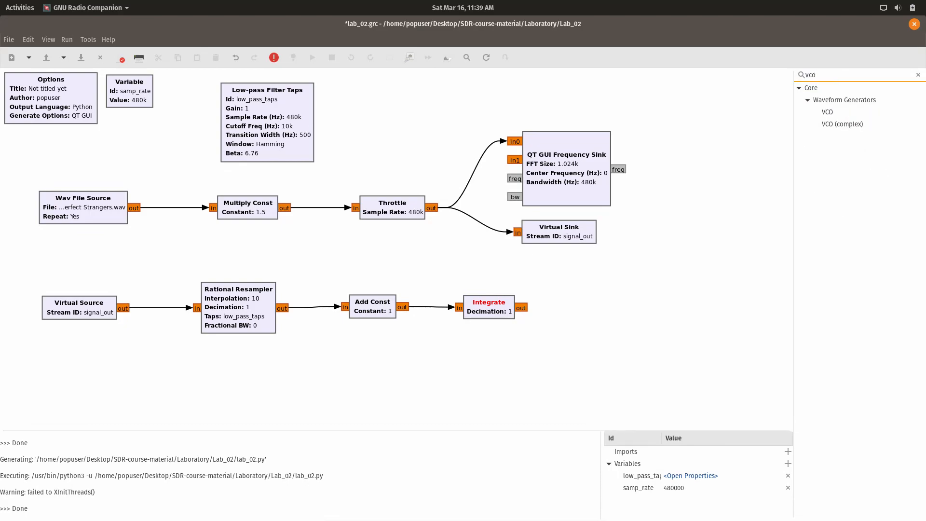
{"action": "left_click_drag", "start_coordinate": [821, 112], "coordinate": [742, 169]}
{"action": "left_click_drag", "start_coordinate": [625, 252], "coordinate": [617, 302]}
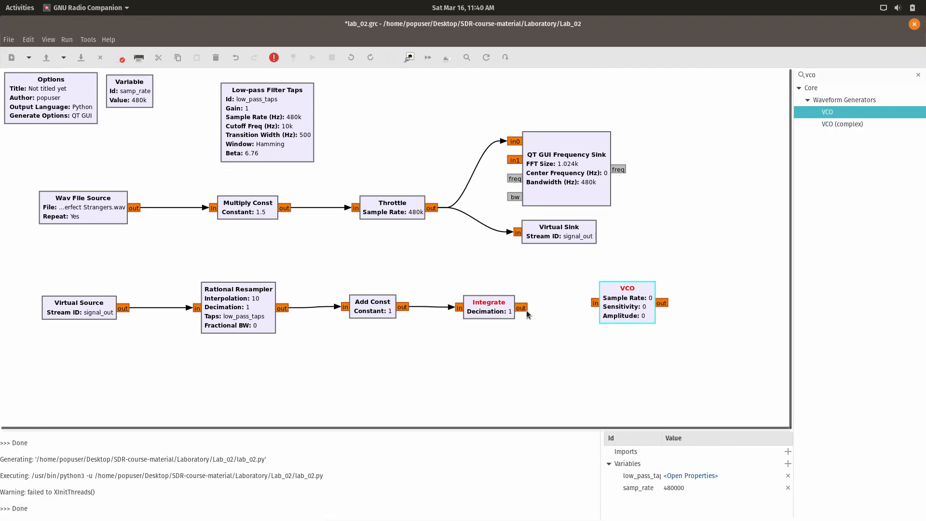
- Connect the Integrate output to the VCO input and align the VCO block with the chain
{"action": "left_click", "coordinate": [521, 306]}
{"action": "left_click", "coordinate": [595, 302]}
{"action": "left_click_drag", "start_coordinate": [608, 304], "coordinate": [593, 310]}
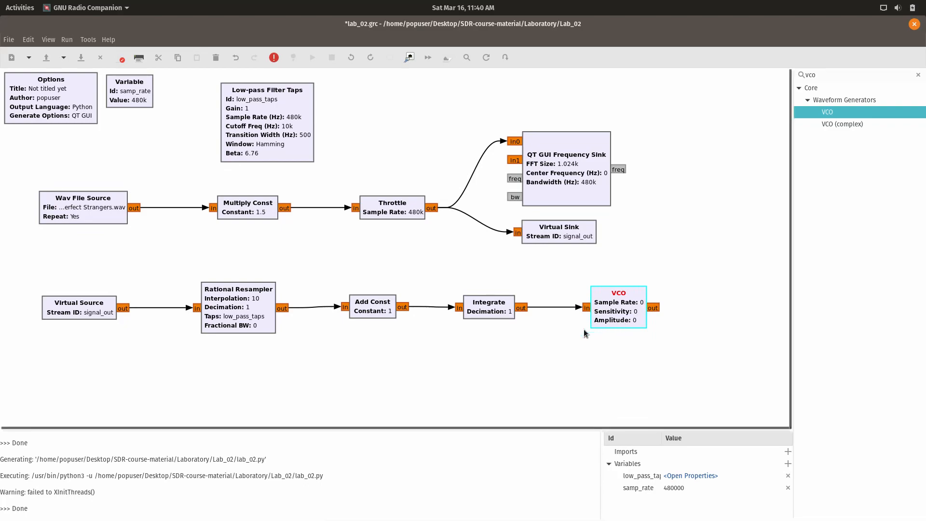
- Configure the VCO with Sample Rate samp_rate, Sensitivity 753.982k and Amplitude 1
{"action": "double_click", "coordinate": [624, 309]}
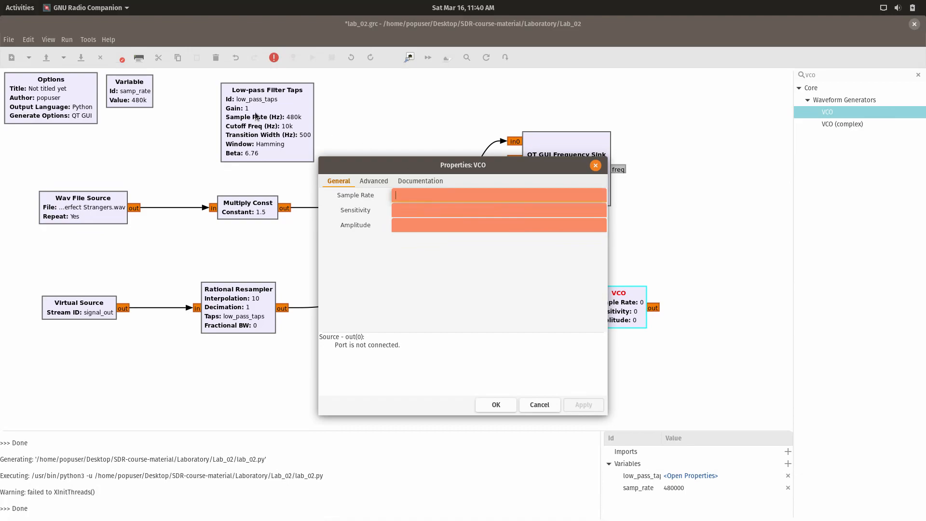
{"action": "type", "text": "samp_rate"}
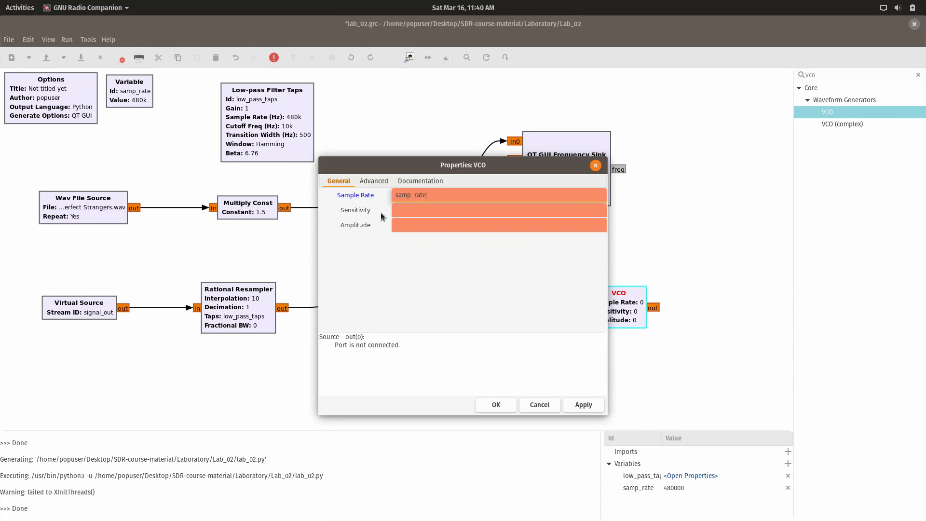
{"action": "left_click", "coordinate": [404, 210]}
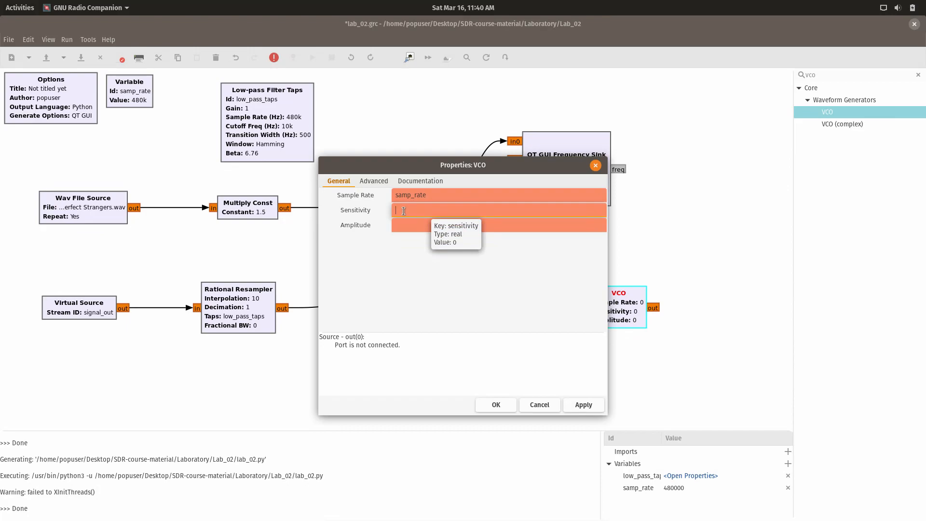
{"action": "type", "text": "753"}
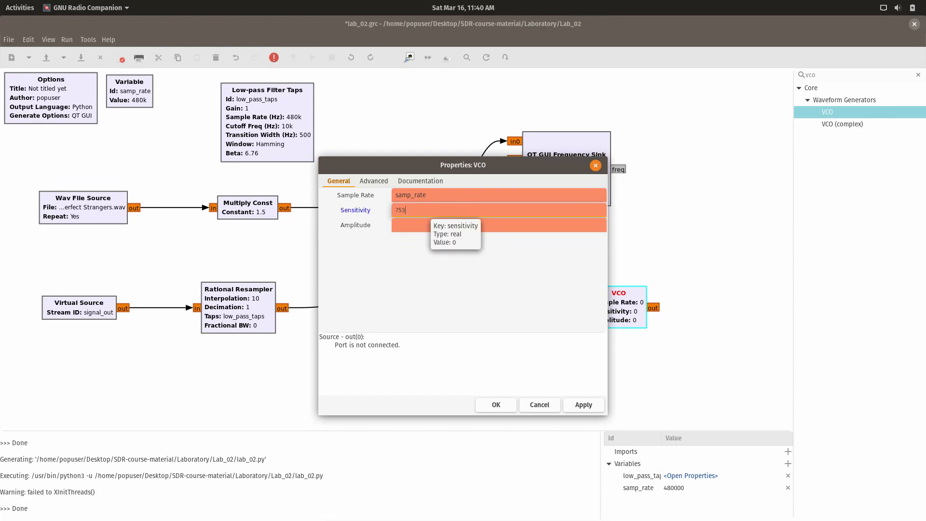
{"action": "type", "text": ".982k"}
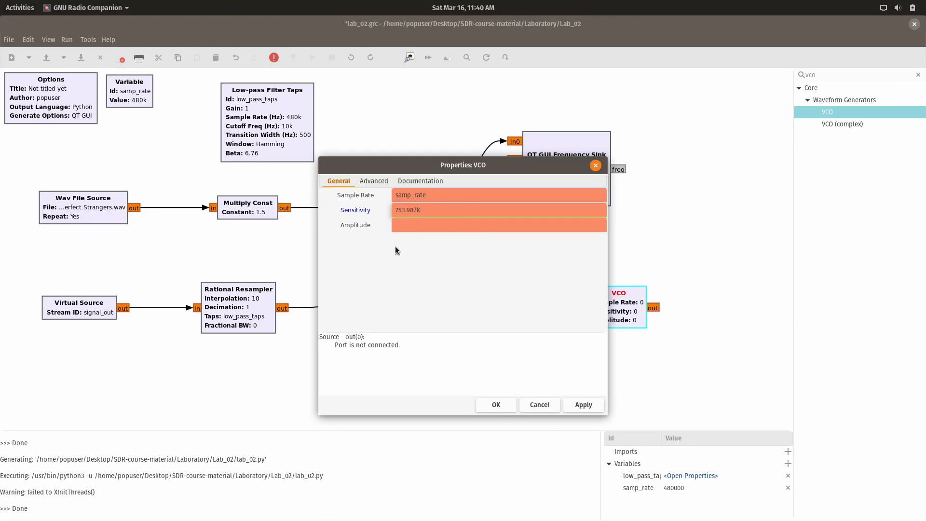
{"action": "key", "text": "Tab"}
{"action": "type", "text": "1"}
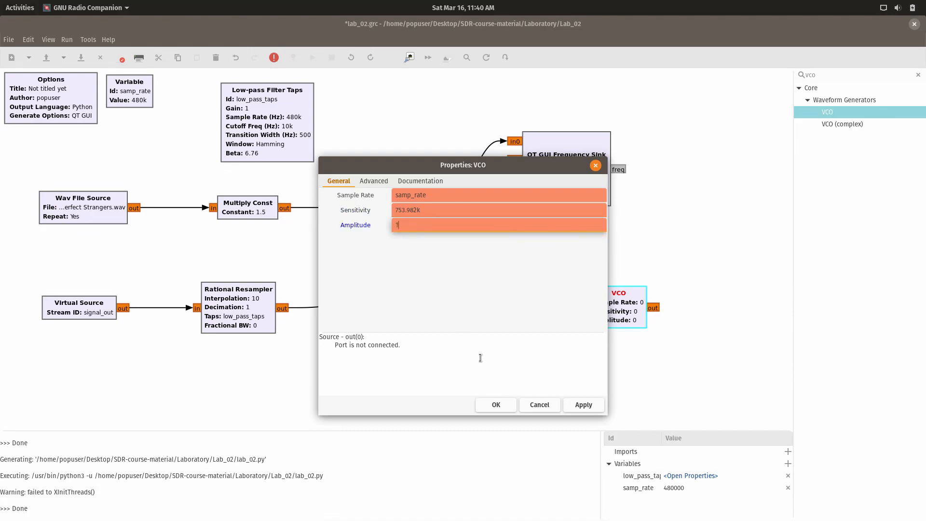
{"action": "left_click", "coordinate": [497, 408]}
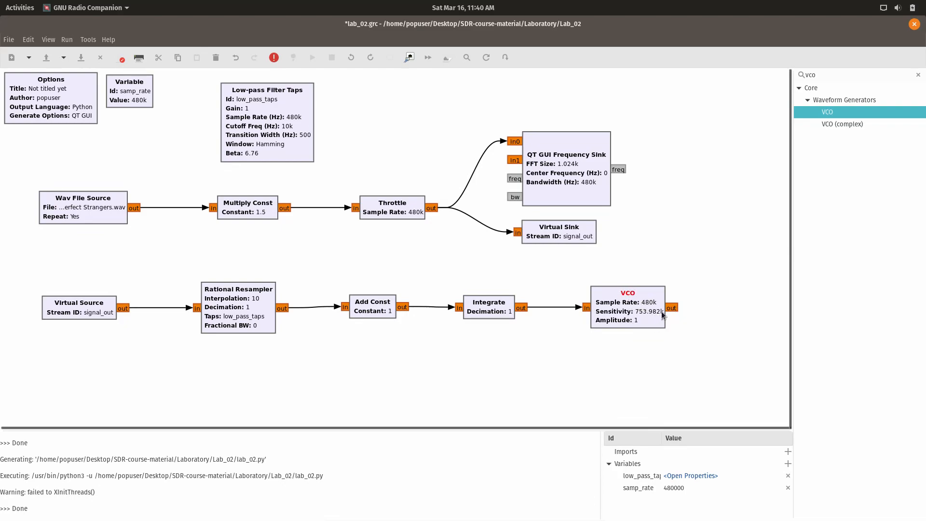
- Connect the VCO output to the second input of the QT GUI Frequency Sink, and save and try to run the flow graph
{"action": "left_click_drag", "start_coordinate": [674, 309], "coordinate": [511, 162]}
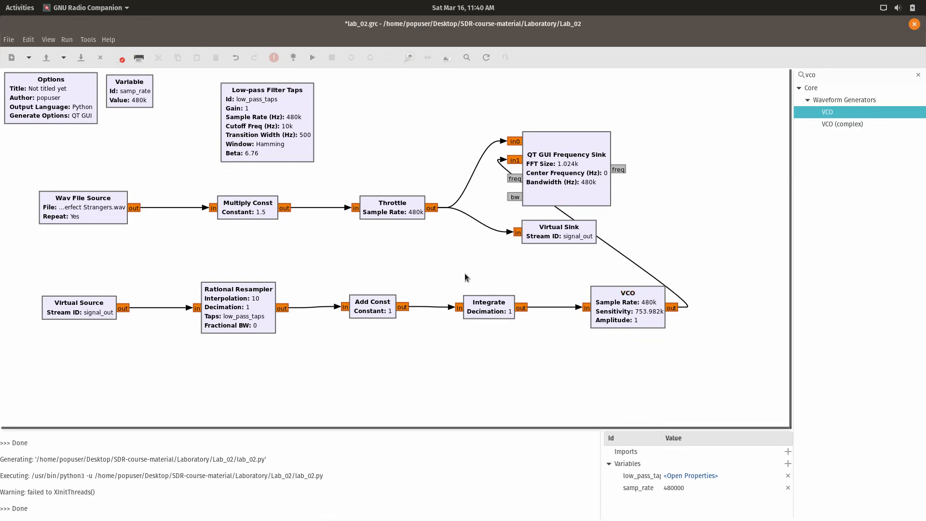
{"action": "left_click", "coordinate": [81, 58]}
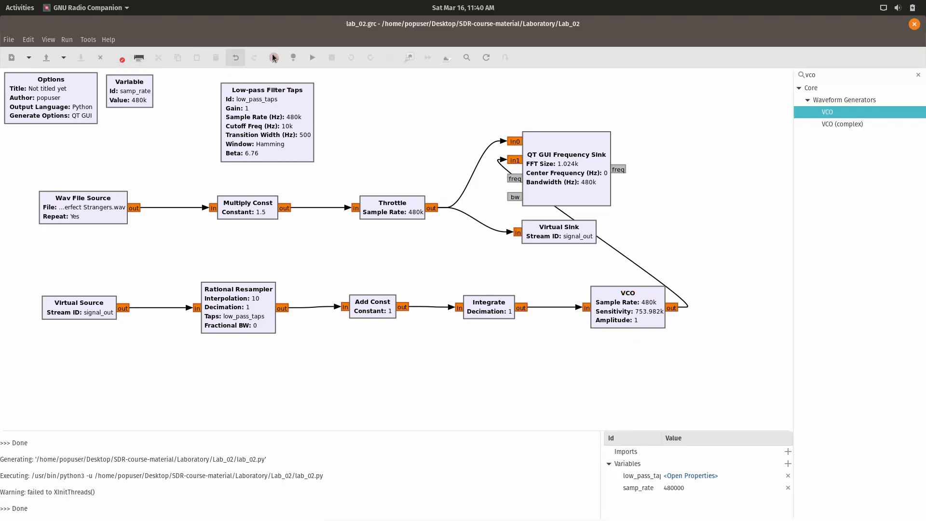
{"action": "left_click", "coordinate": [311, 56]}
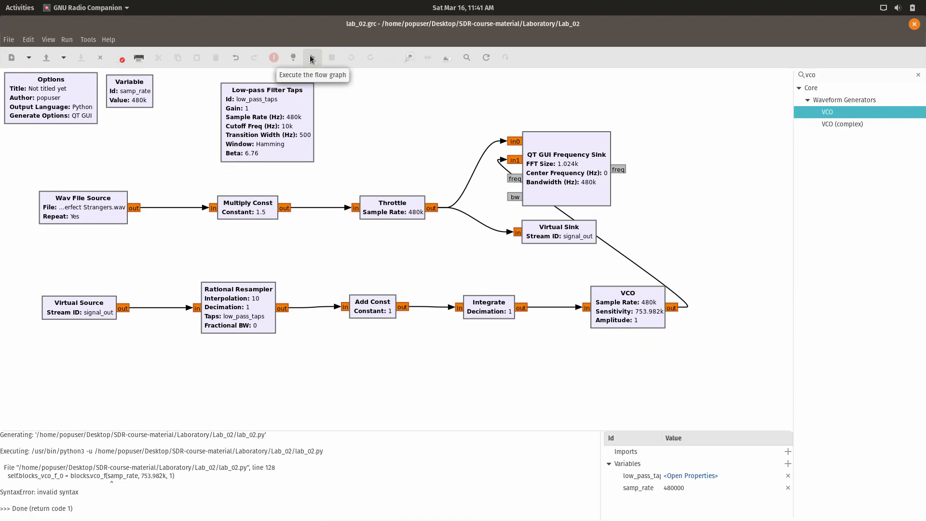
{"action": "left_click", "coordinate": [224, 252]}
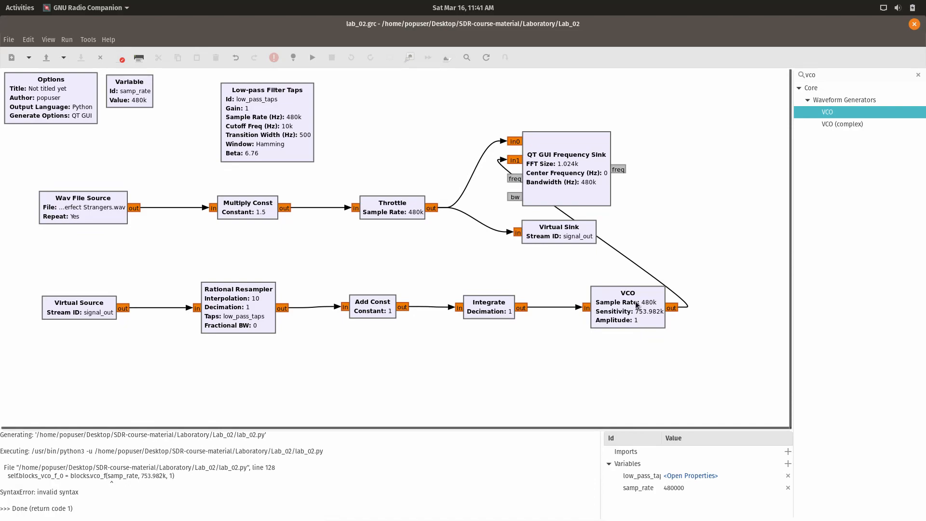
{"action": "left_click", "coordinate": [201, 504]}
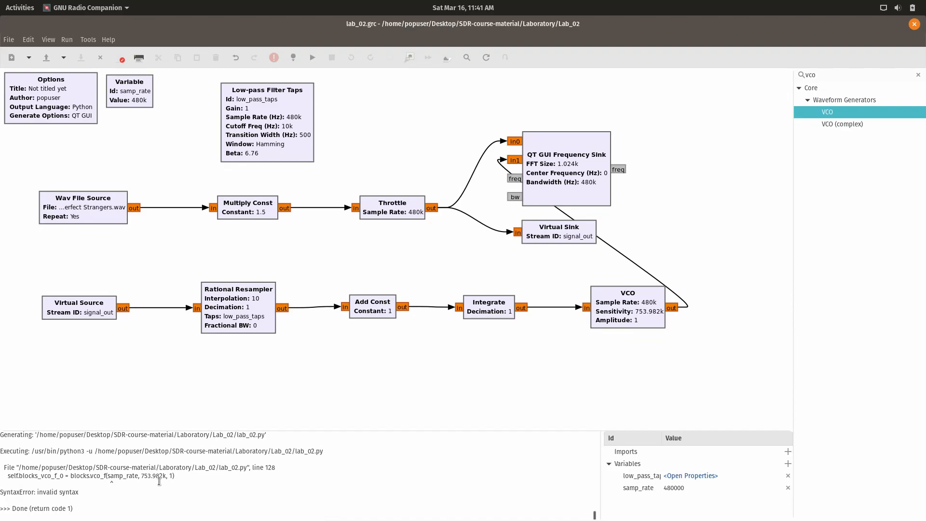
- Set the VCO's Sensitivity to 753.982e3
{"action": "double_click", "coordinate": [628, 303]}
{"action": "left_click", "coordinate": [425, 208]}
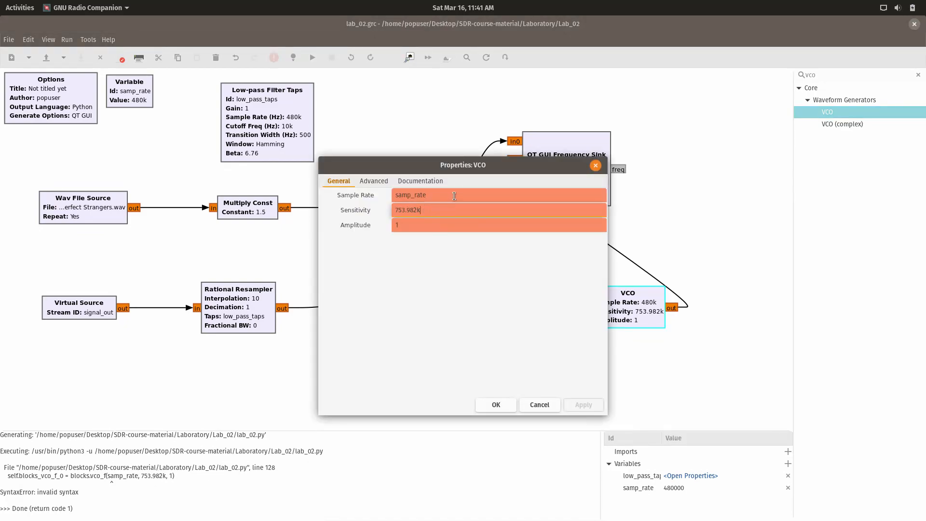
{"action": "key", "text": "BackSpace"}
{"action": "type", "text": "e3"}
{"action": "left_click", "coordinate": [497, 406]}
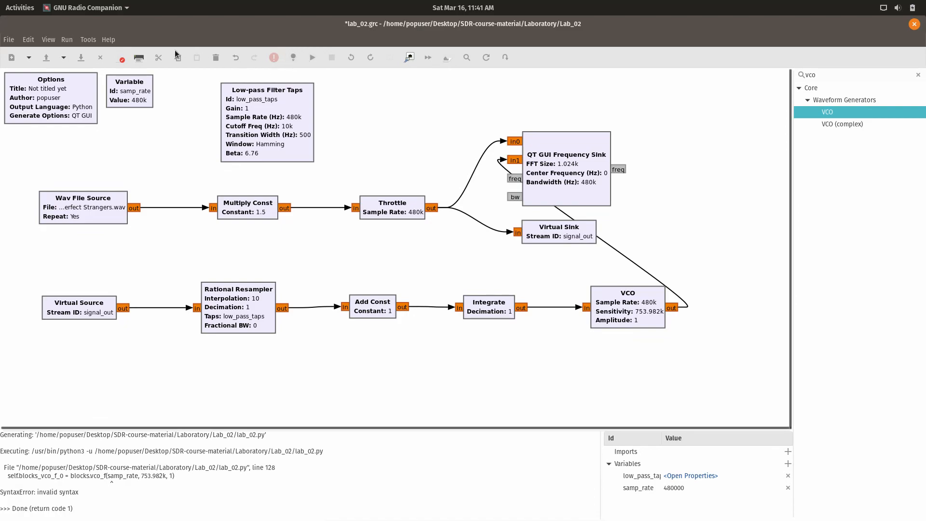
- Run the flow graph to compare the original and VCO output spectra, and close the plot window
{"action": "left_click", "coordinate": [312, 58]}
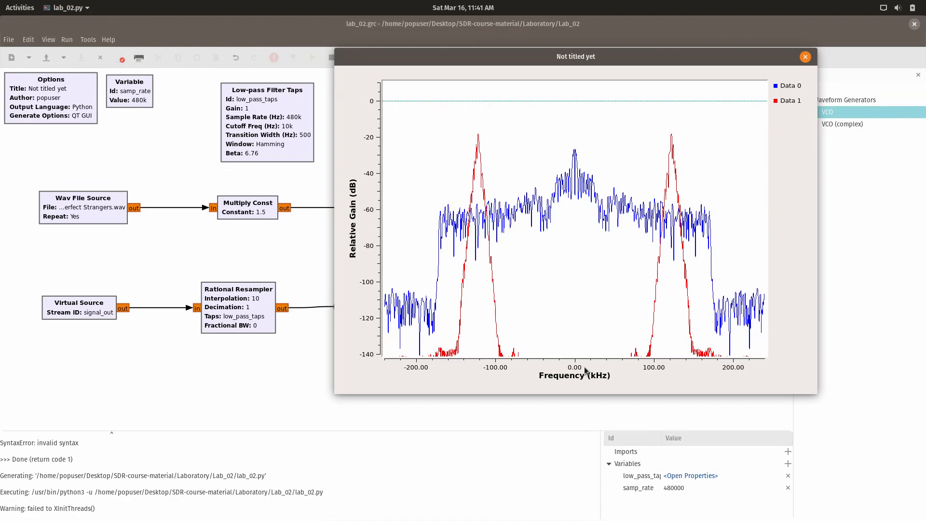
{"action": "left_click", "coordinate": [805, 57]}
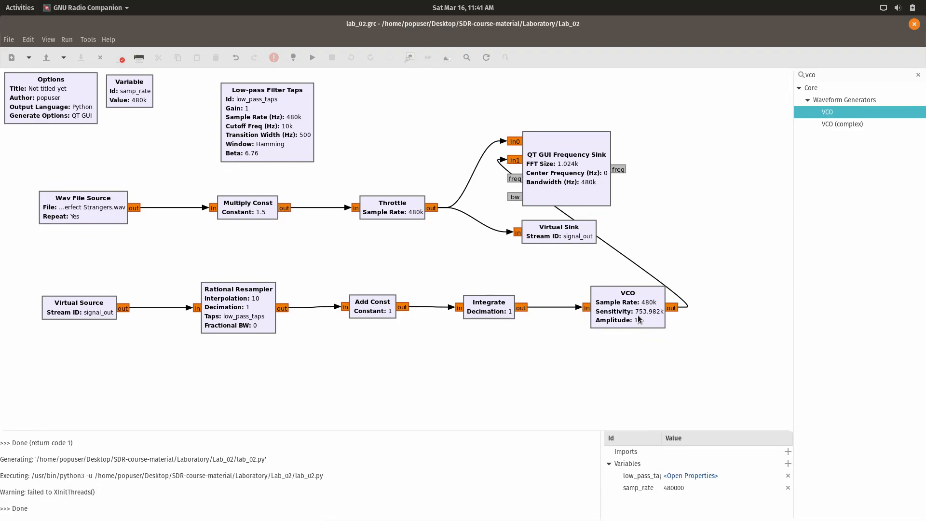
- Open Laboratorio_02.pdf from the Desktop folder SDR-course-material/Laboratory/Lab_02 in the document viewer and maximize it
{"action": "left_click", "coordinate": [23, 2]}
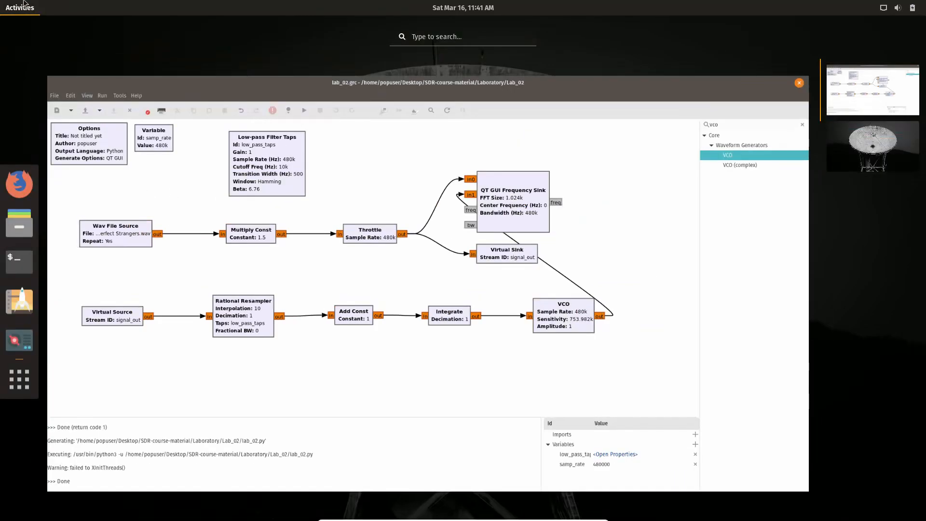
{"action": "left_click", "coordinate": [26, 219]}
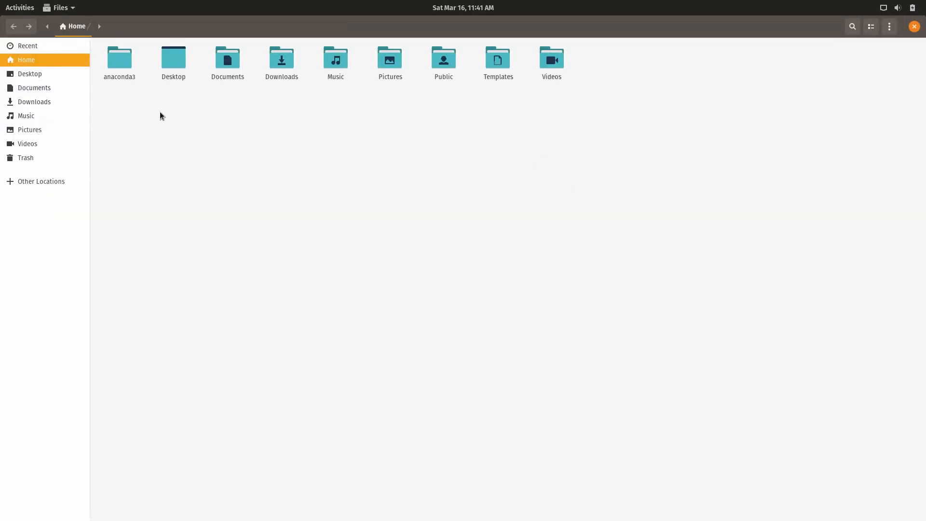
{"action": "double_click", "coordinate": [170, 70]}
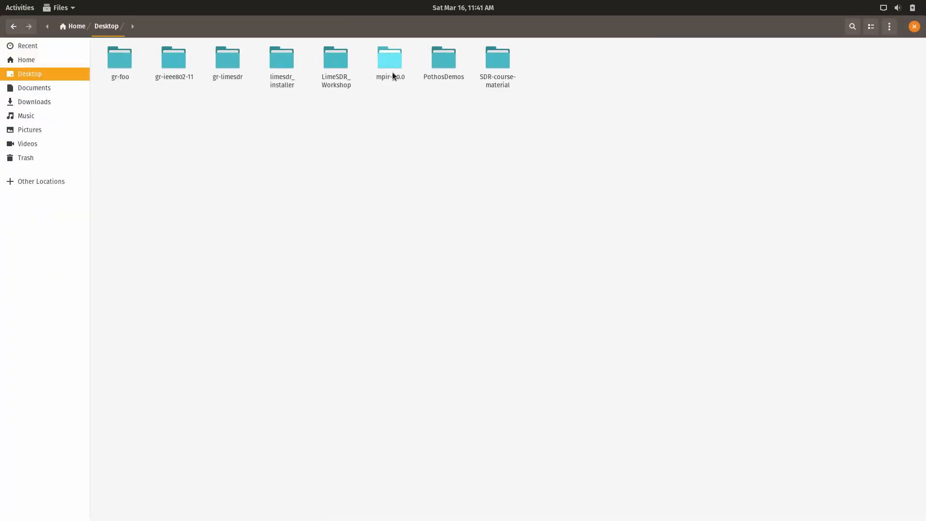
{"action": "double_click", "coordinate": [492, 64]}
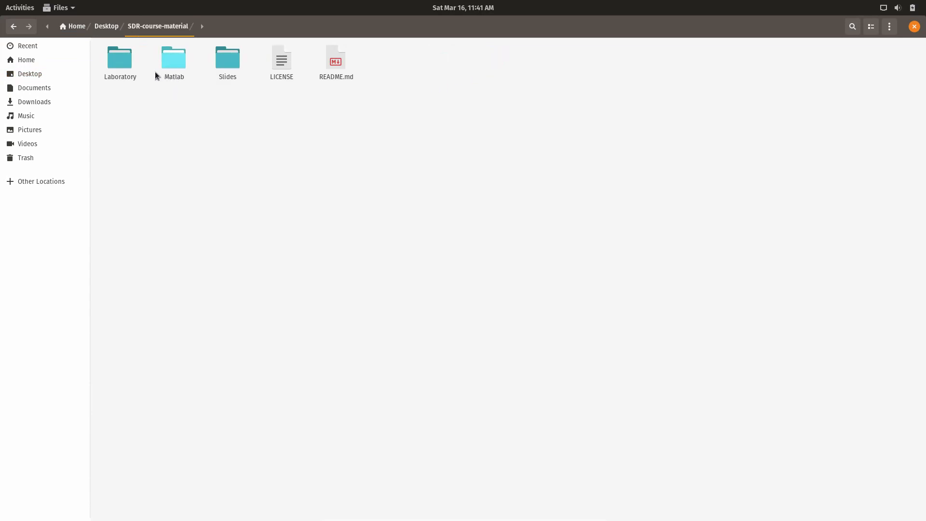
{"action": "double_click", "coordinate": [132, 72]}
{"action": "left_click", "coordinate": [183, 67]}
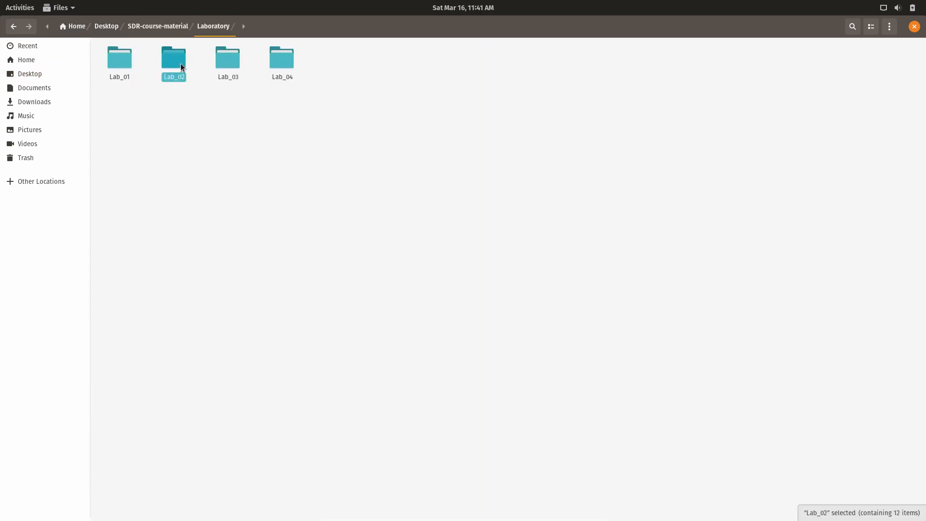
{"action": "double_click", "coordinate": [182, 67]}
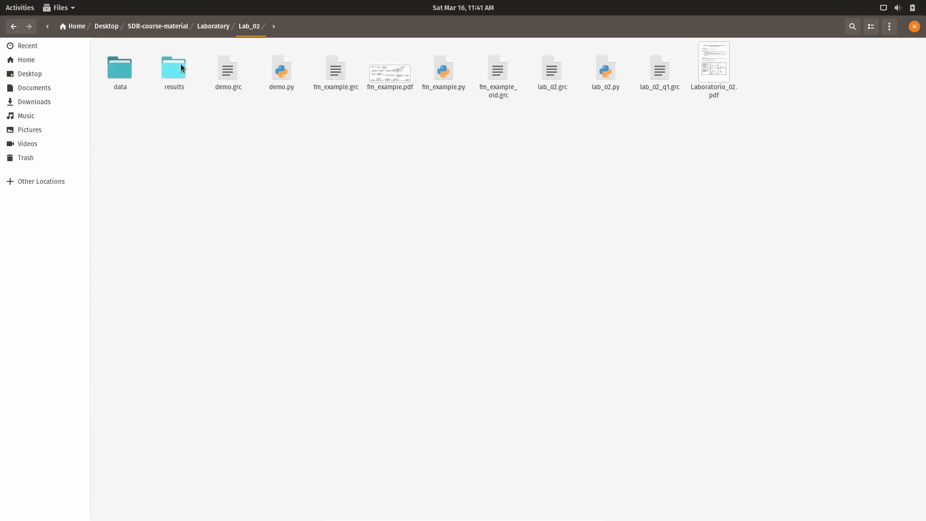
{"action": "double_click", "coordinate": [715, 73]}
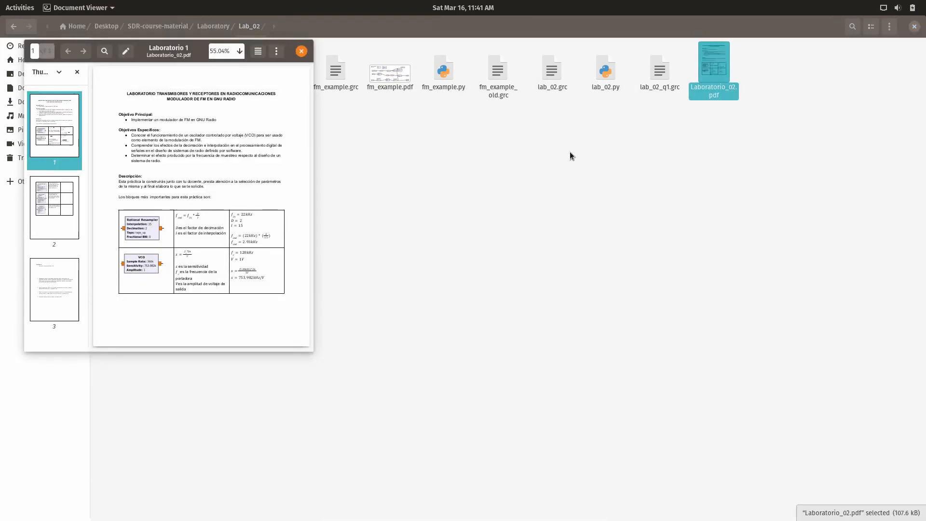
{"action": "double_click", "coordinate": [164, 55]}
- Examine the VCO sensitivity formula and its worked example in the lab guide, and return to GNU Radio Companion
{"action": "scroll", "coordinate": [451, 216], "scroll_direction": "down", "scroll_amount": 5}
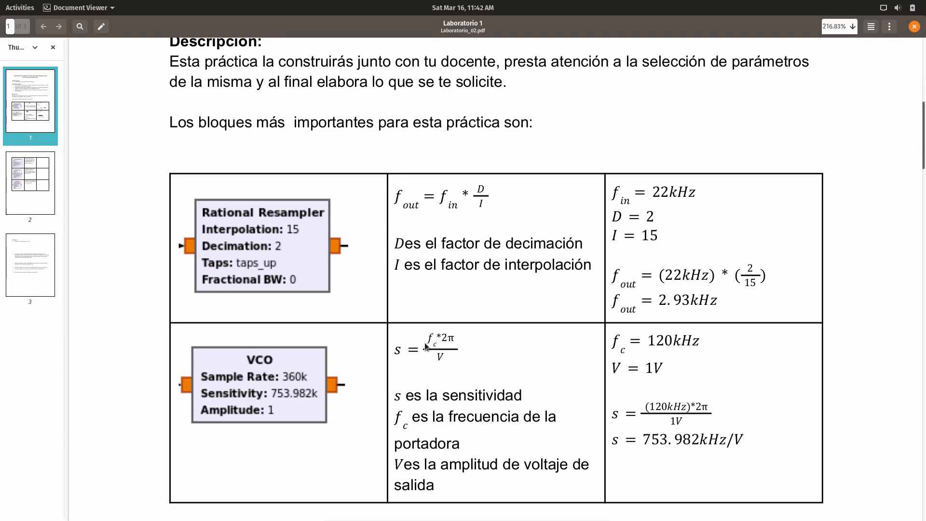
{"action": "left_click_drag", "start_coordinate": [428, 343], "coordinate": [437, 344]}
{"action": "left_click_drag", "start_coordinate": [613, 440], "coordinate": [754, 438]}
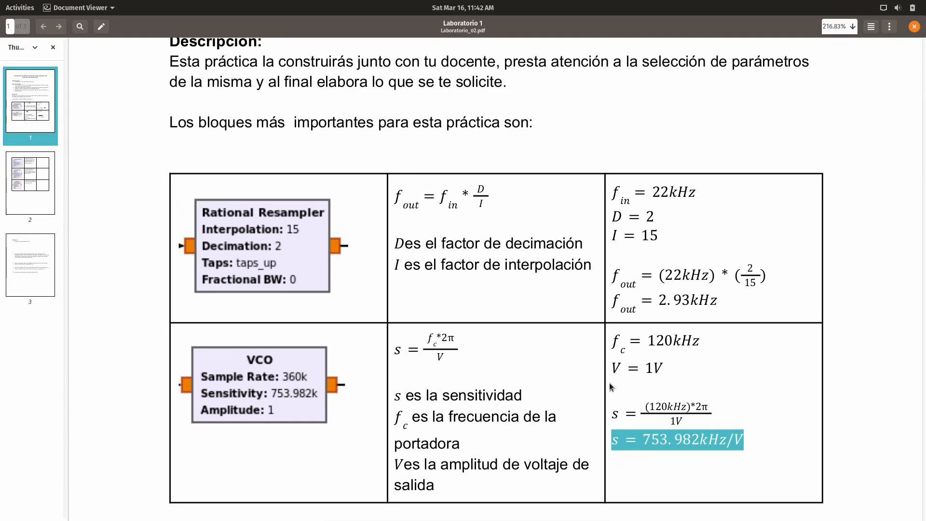
{"action": "key", "text": "alt+Tab"}
{"action": "key", "text": "Tab"}
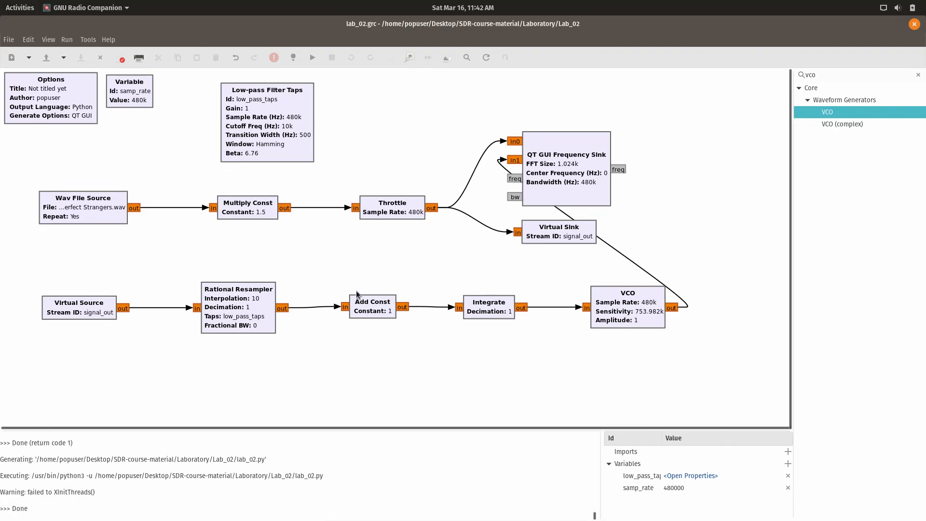
{"action": "left_click_drag", "start_coordinate": [176, 476], "coordinate": [184, 475]}
- Add a second Virtual Source block below the existing Virtual Source that feeds the Rational Resampler
{"action": "left_click", "coordinate": [830, 75]}
{"action": "type", "text": "vir"}
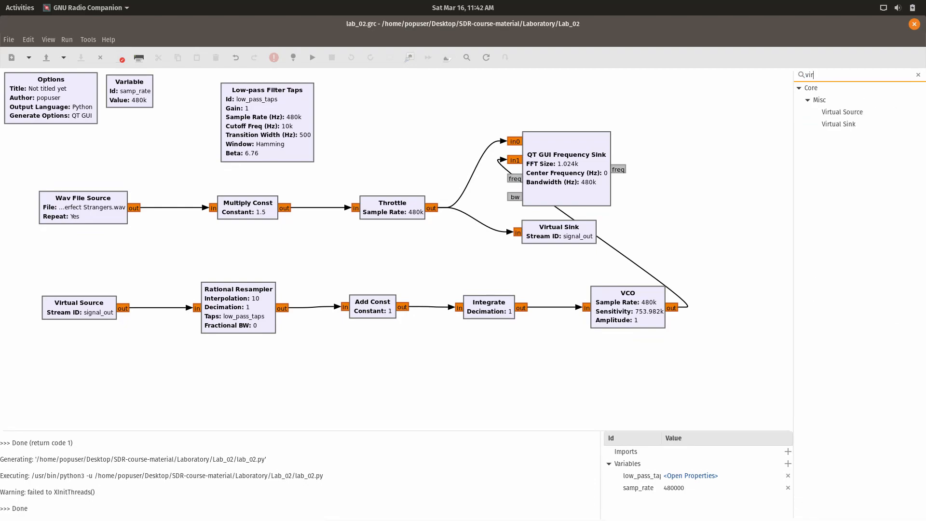
{"action": "left_click_drag", "start_coordinate": [823, 111], "coordinate": [180, 384]}
{"action": "left_click_drag", "start_coordinate": [93, 381], "coordinate": [82, 384]}
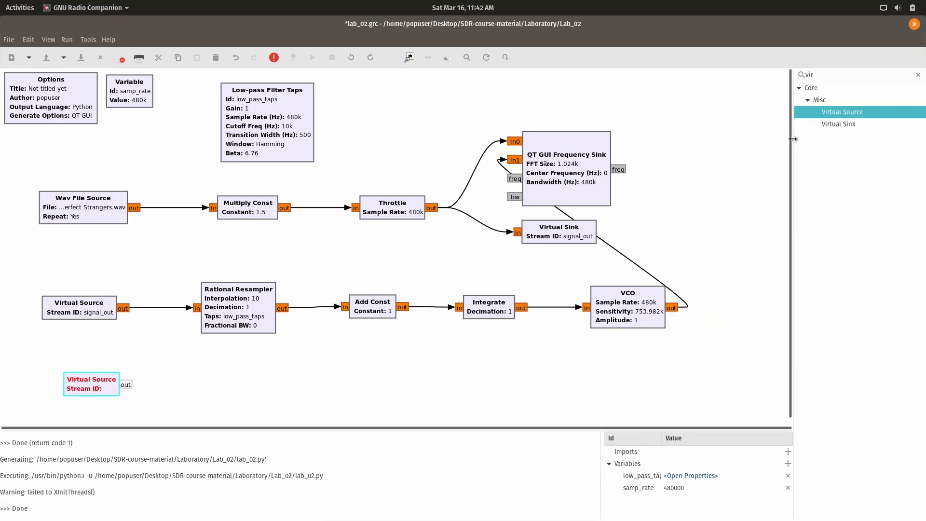
- Add a Virtual Sink after the VCO, connect the VCO output to it and align it with the chain
{"action": "left_click_drag", "start_coordinate": [826, 124], "coordinate": [731, 301]}
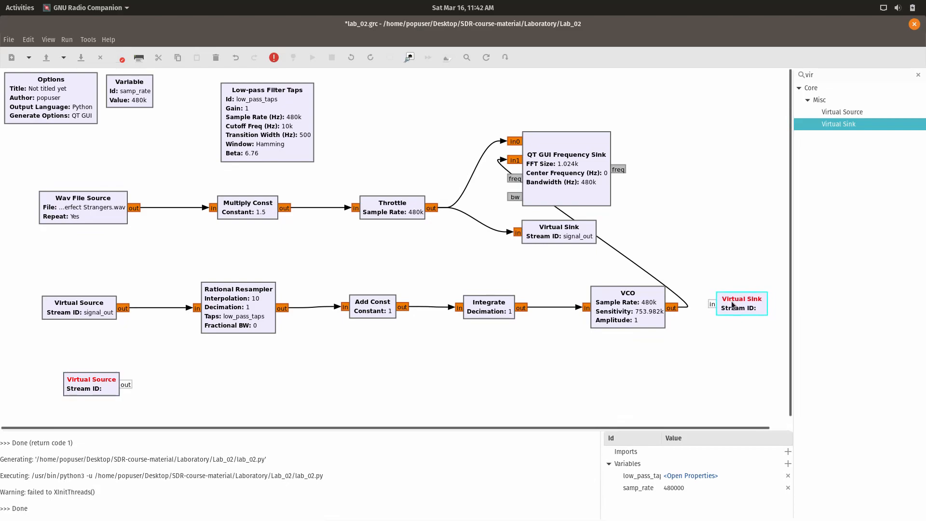
{"action": "left_click", "coordinate": [663, 310]}
{"action": "left_click", "coordinate": [712, 304]}
{"action": "left_click_drag", "start_coordinate": [725, 306], "coordinate": [735, 314]}
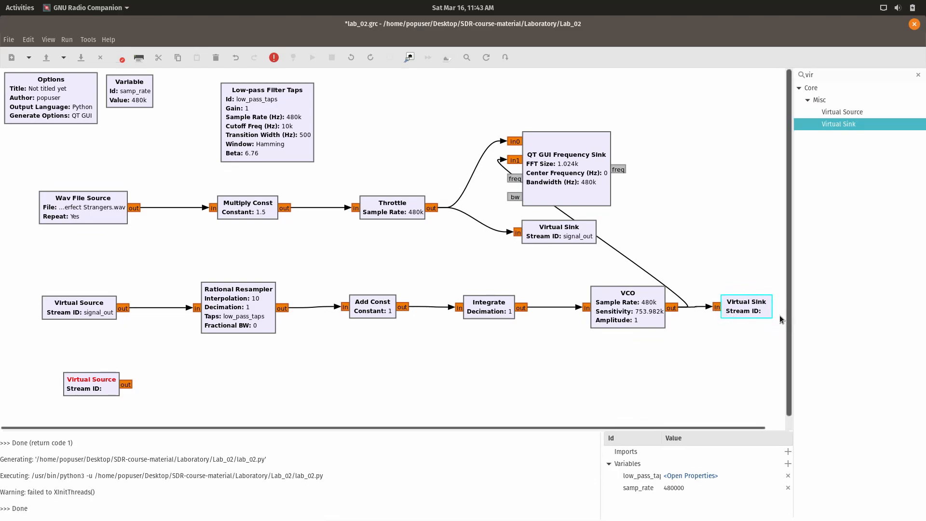
- Set the Stream ID of the Virtual Sink after the VCO to vco_out
{"action": "double_click", "coordinate": [764, 312]}
{"action": "left_click", "coordinate": [436, 193]}
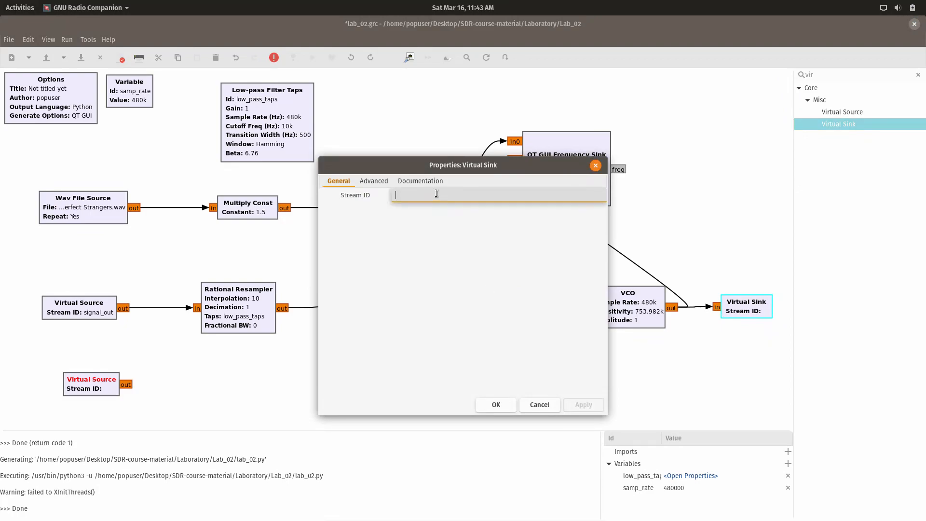
{"action": "type", "text": "vco_out"}
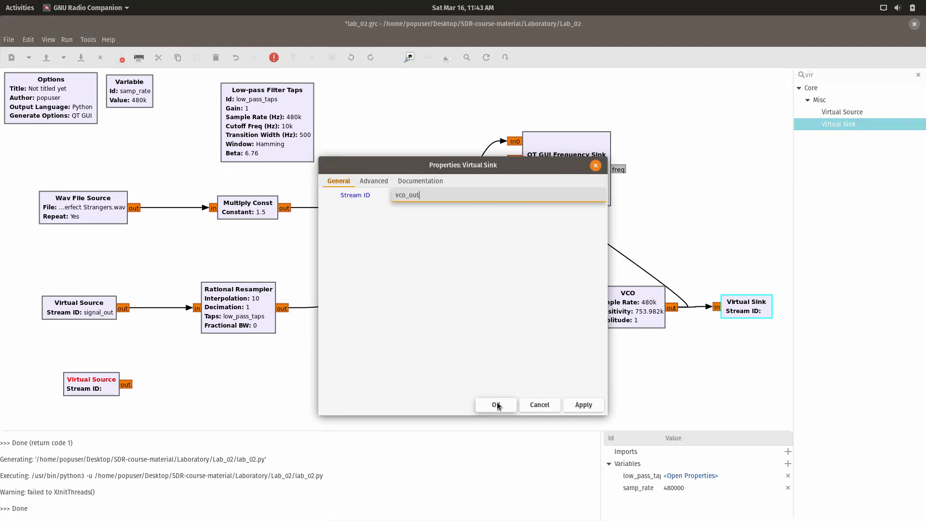
{"action": "left_click", "coordinate": [497, 404]}
- Set the new Virtual Source's Stream ID to vco_out and align the block under the upper Virtual Source
{"action": "left_click", "coordinate": [115, 386]}
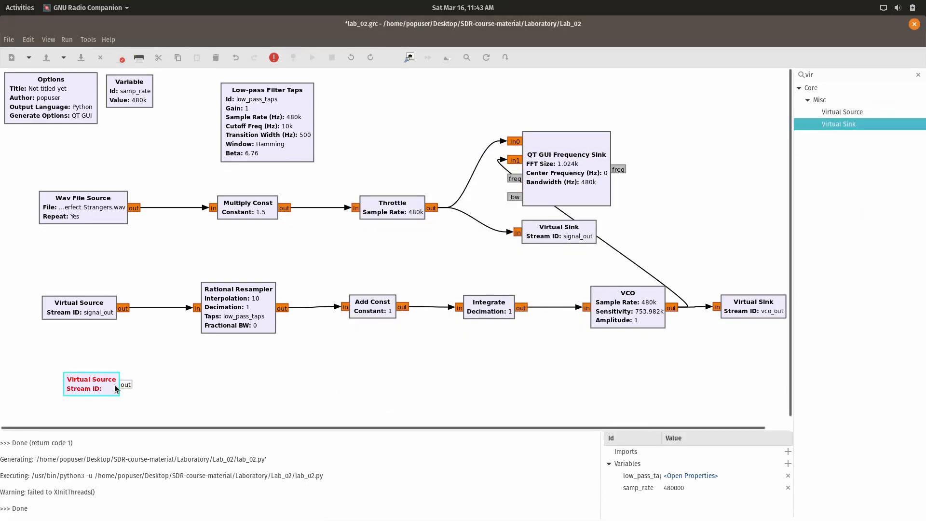
{"action": "double_click", "coordinate": [115, 384]}
{"action": "type", "text": "vco"}
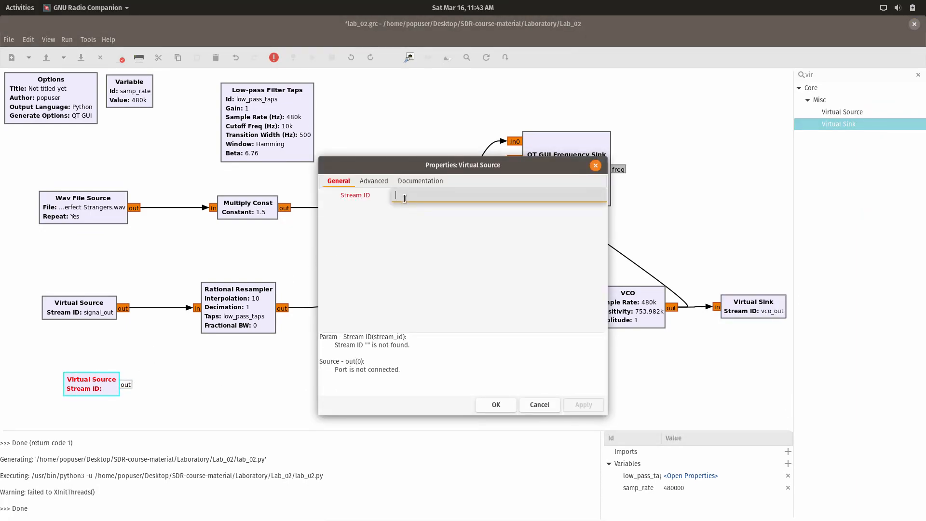
{"action": "type", "text": "_out"}
{"action": "left_click", "coordinate": [499, 403]}
{"action": "left_click_drag", "start_coordinate": [103, 389], "coordinate": [87, 393]}
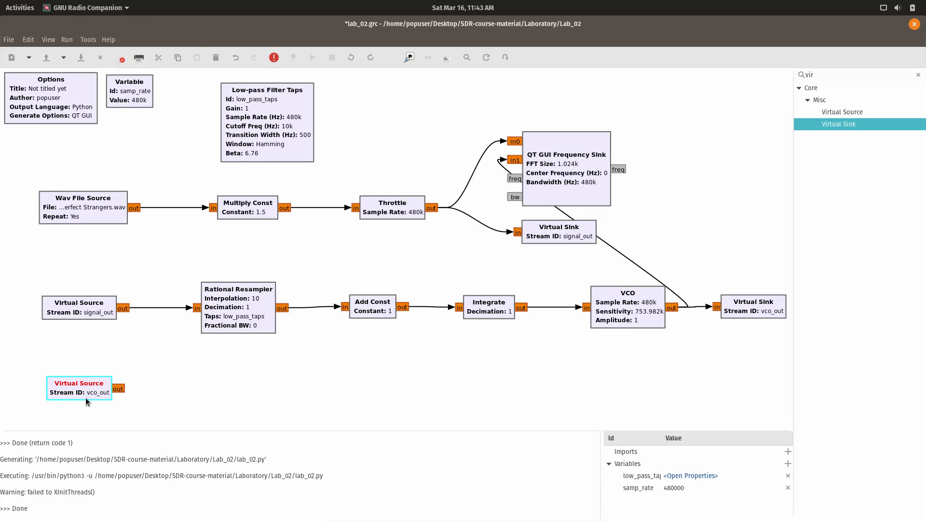
- Add a Band Pass Filter beside the vco_out Virtual Source and enlarge the canvas area to fit it
{"action": "double_click", "coordinate": [843, 78]}
{"action": "type", "text": "filter"}
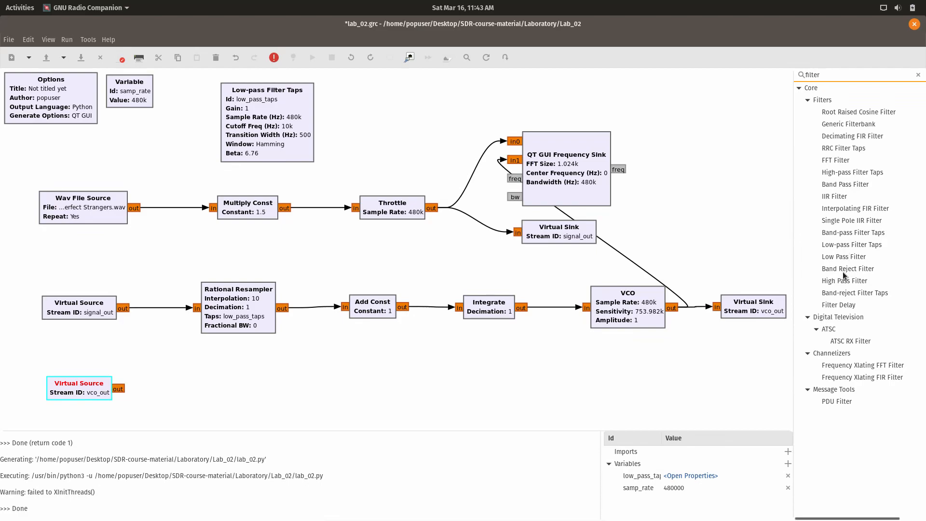
{"action": "left_click", "coordinate": [846, 185]}
{"action": "left_click_drag", "start_coordinate": [847, 188], "coordinate": [220, 371]}
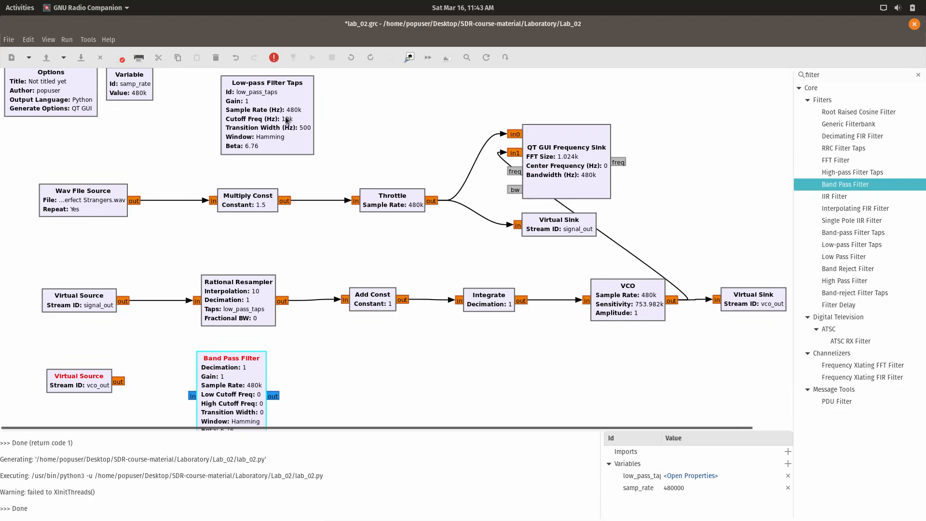
{"action": "left_click_drag", "start_coordinate": [328, 430], "coordinate": [327, 496]}
{"action": "left_click_drag", "start_coordinate": [229, 398], "coordinate": [227, 399]}
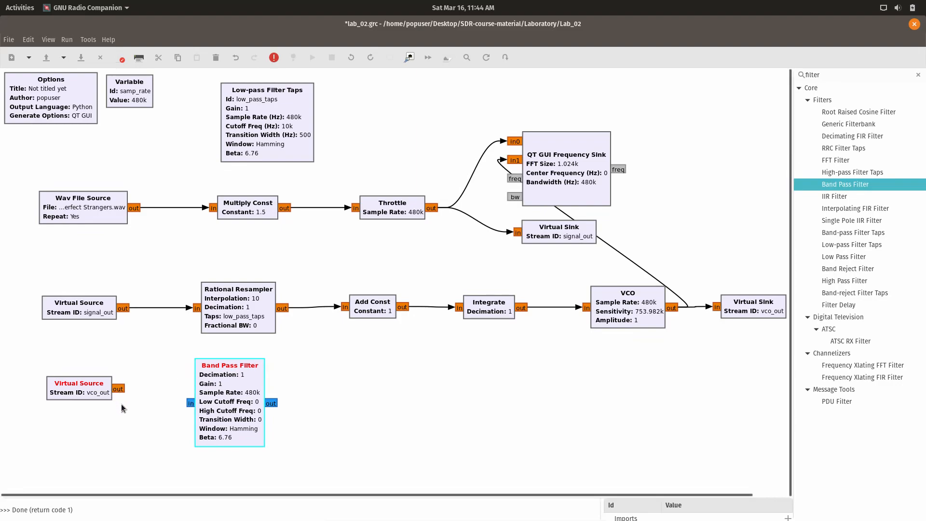
{"action": "left_click_drag", "start_coordinate": [227, 418], "coordinate": [229, 422]}
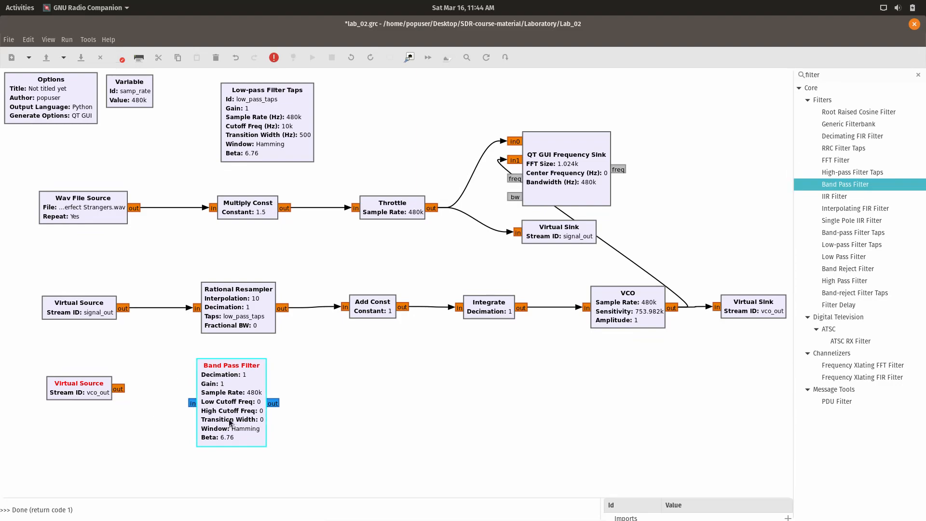
- Set the Band Pass Filter's FIR Type to Float->Complex (Complex Taps) (Decim) and connect the vco_out Virtual Source to its input
{"action": "double_click", "coordinate": [229, 421]}
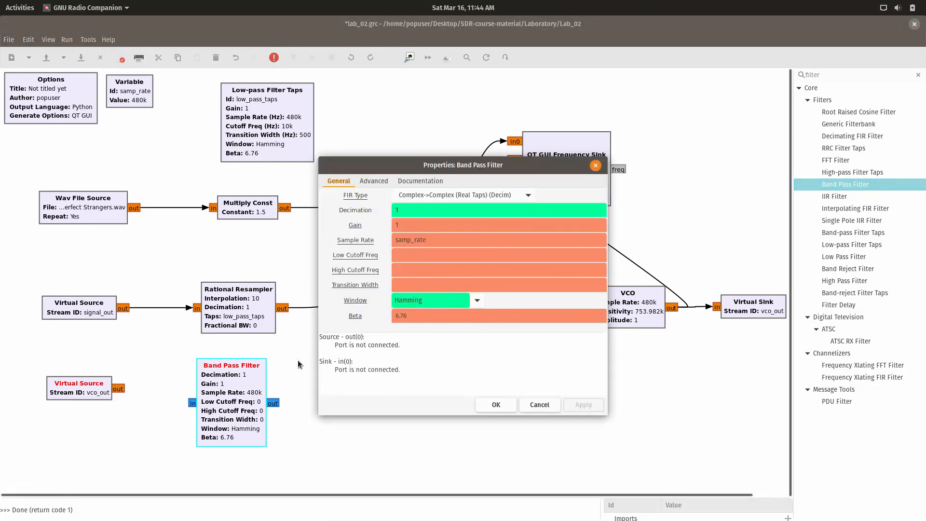
{"action": "left_click", "coordinate": [466, 196]}
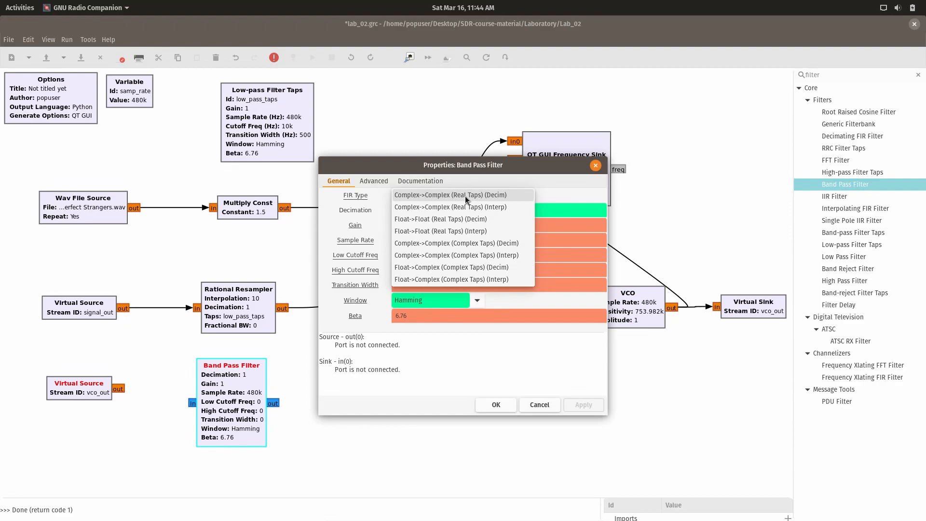
{"action": "left_click", "coordinate": [436, 268]}
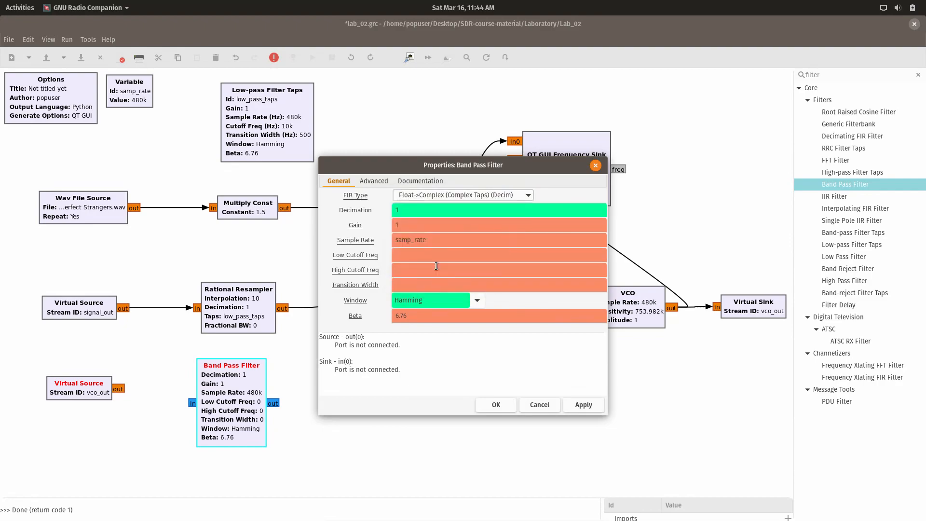
{"action": "left_click", "coordinate": [490, 401]}
{"action": "left_click_drag", "start_coordinate": [119, 389], "coordinate": [193, 404]}
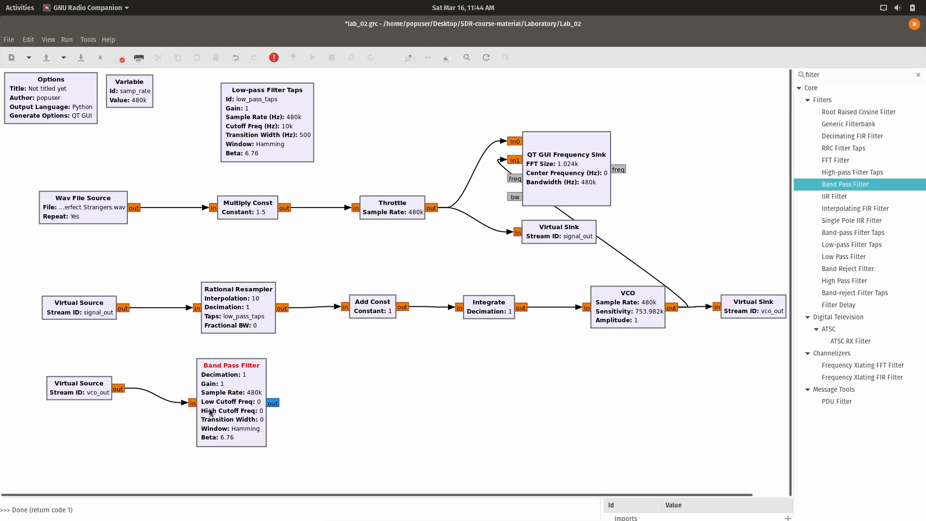
- Set the Band Pass Filter's Low Cutoff Freq to 110e3, High Cutoff Freq to 130e3 and Transition Width to 1e3
{"action": "double_click", "coordinate": [239, 413]}
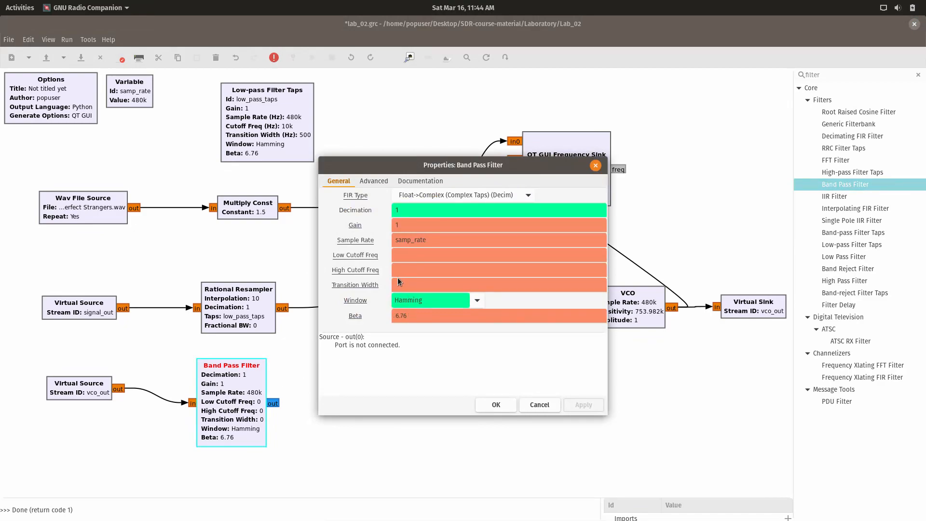
{"action": "left_click", "coordinate": [399, 255]}
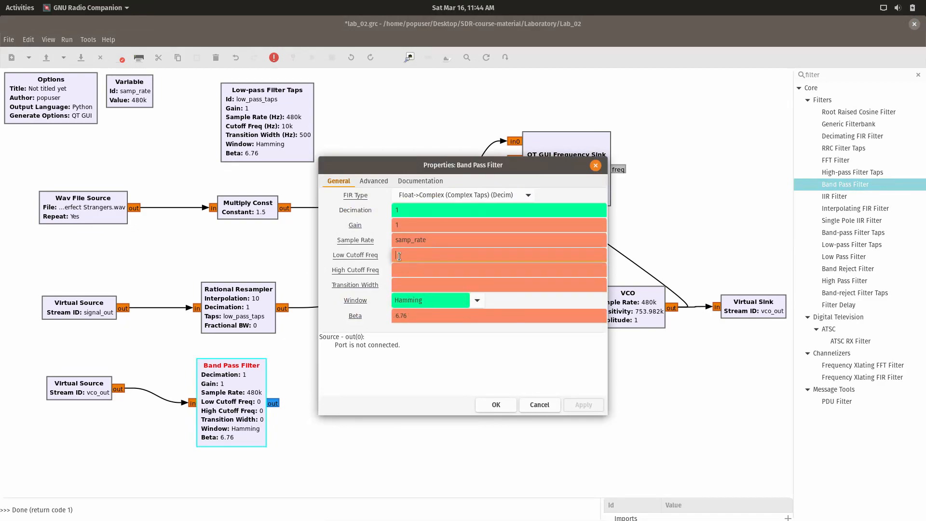
{"action": "type", "text": "110e3"}
{"action": "left_click", "coordinate": [405, 269]}
{"action": "type", "text": "130e3"}
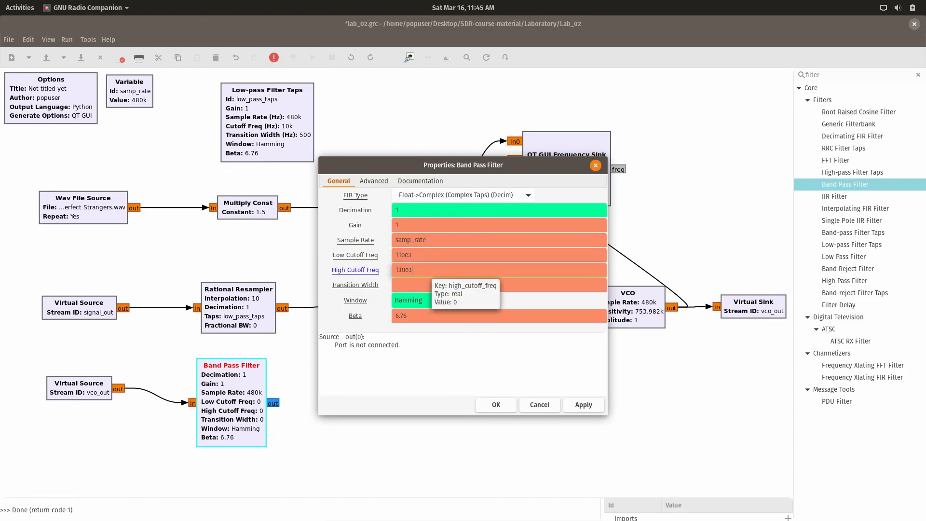
{"action": "left_click", "coordinate": [411, 284]}
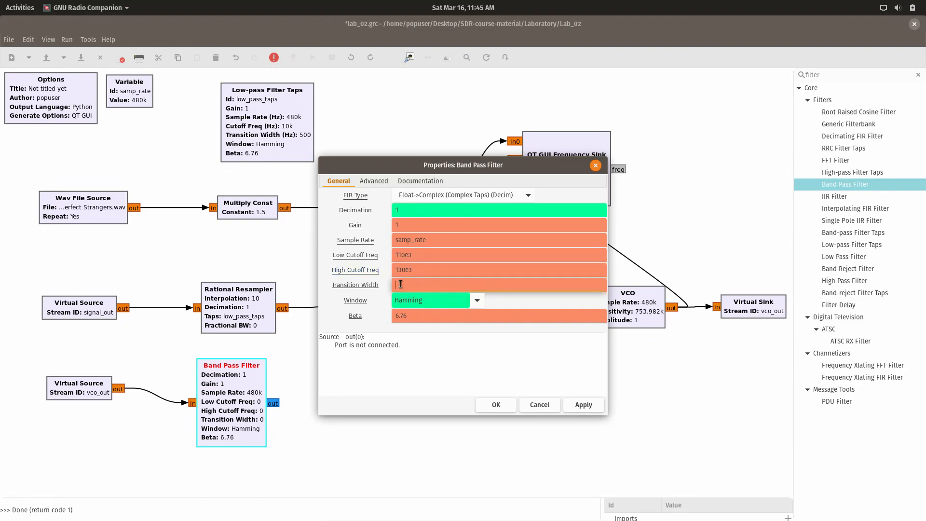
{"action": "type", "text": "1e3"}
{"action": "left_click", "coordinate": [495, 404]}
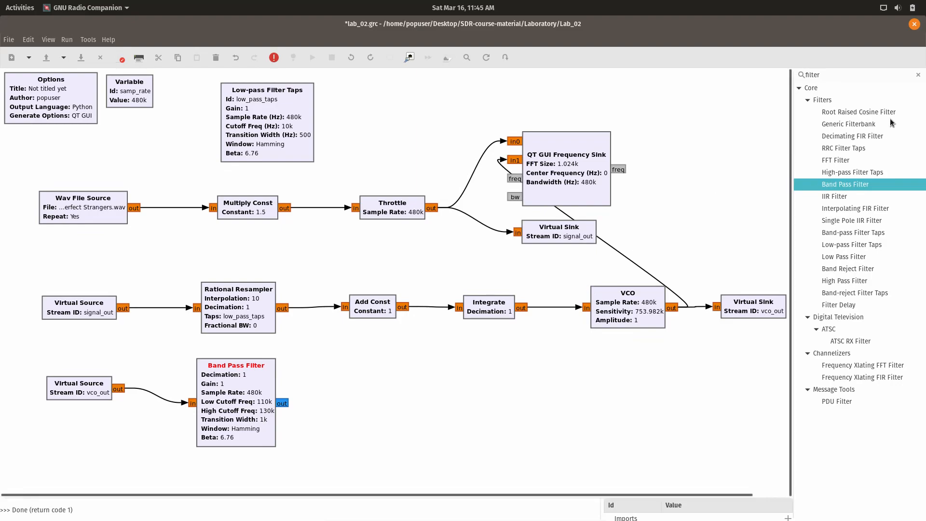
- Add a Rational Resampler and an FM Demod block in the lower row beside the Band Pass Filter
{"action": "double_click", "coordinate": [879, 79]}
{"action": "type", "text": "rati"}
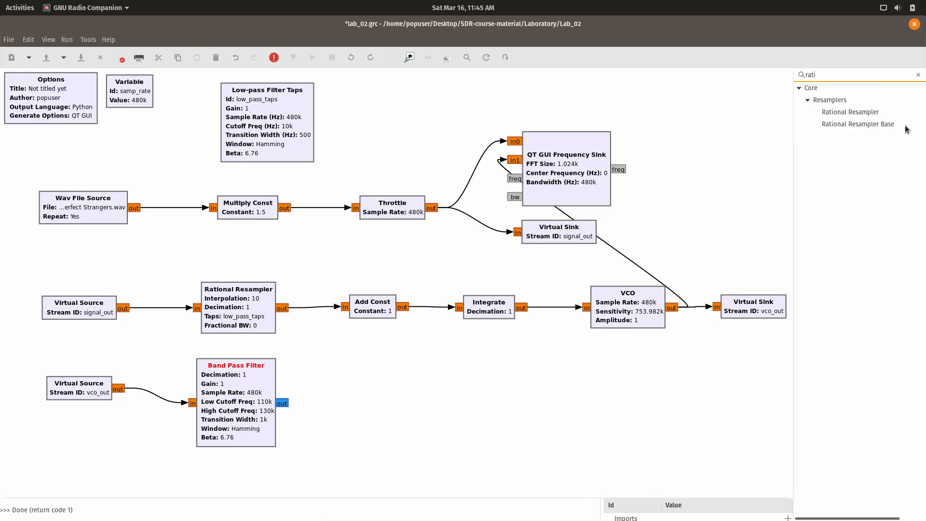
{"action": "left_click_drag", "start_coordinate": [867, 115], "coordinate": [359, 403]}
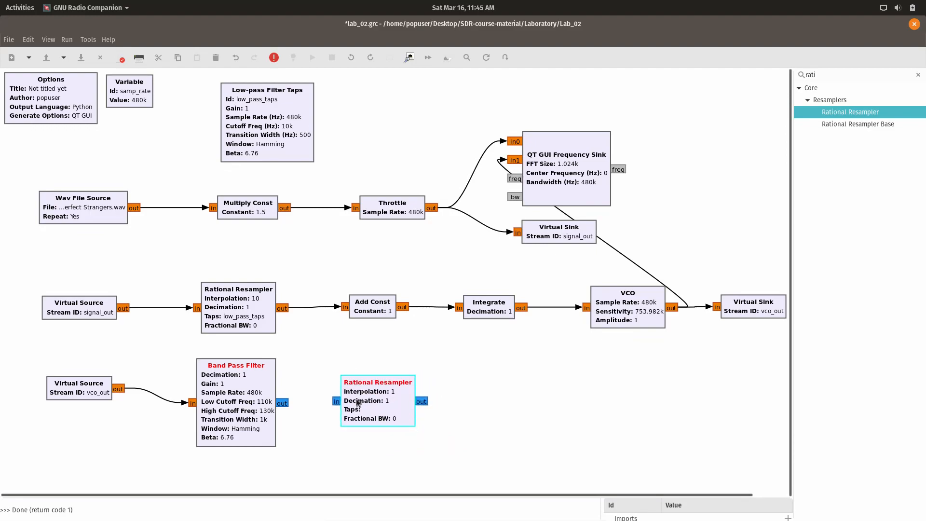
{"action": "double_click", "coordinate": [843, 74]}
{"action": "type", "text": "fm"}
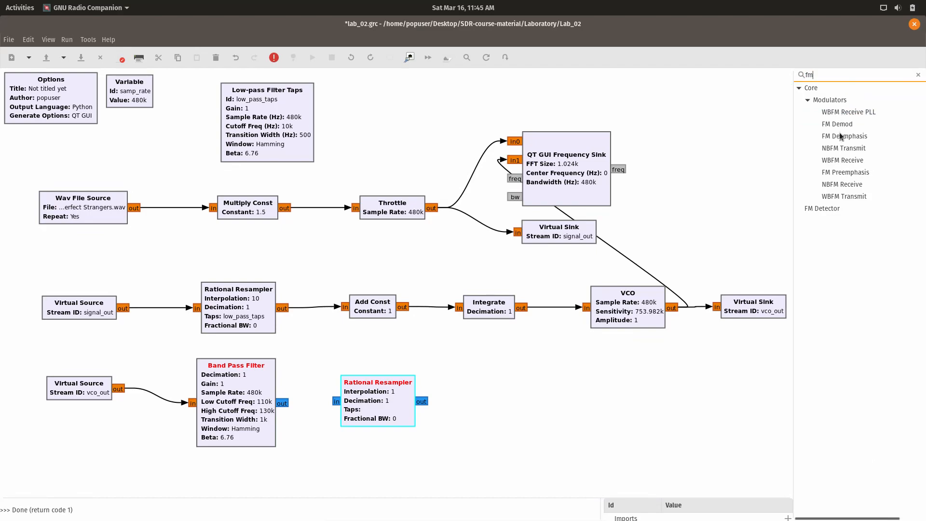
{"action": "left_click_drag", "start_coordinate": [848, 124], "coordinate": [506, 376]}
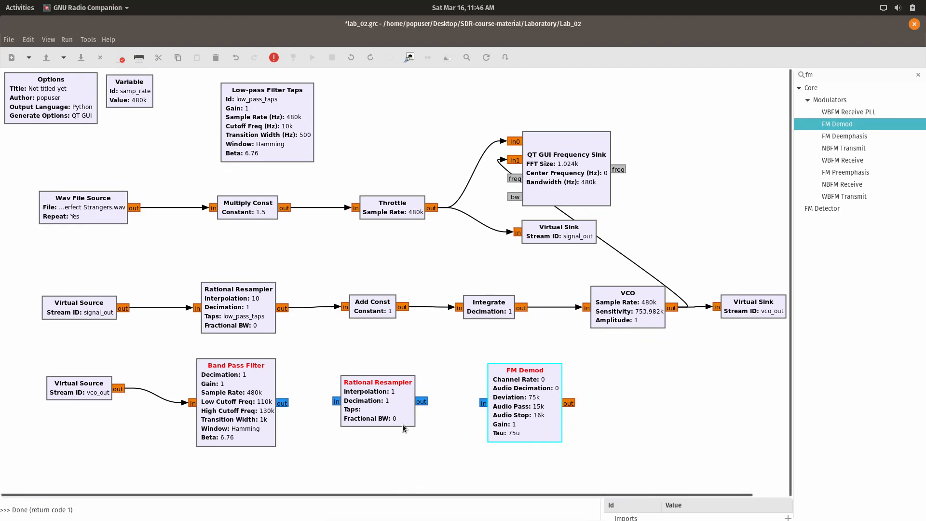
{"action": "double_click", "coordinate": [381, 398]}
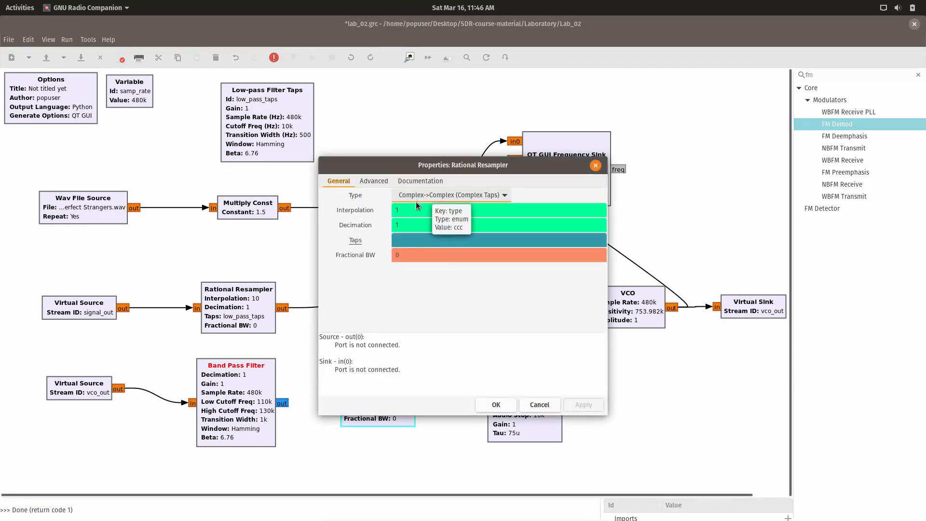
{"action": "left_click", "coordinate": [540, 406]}
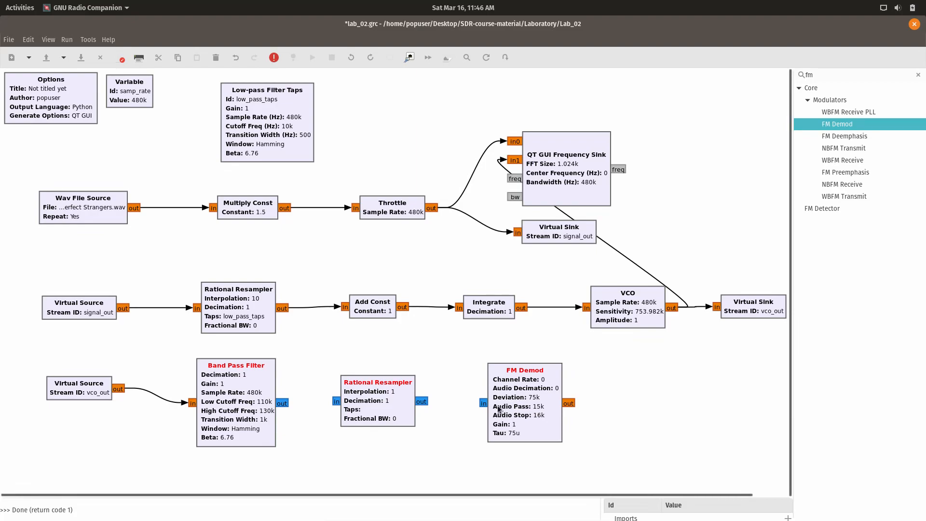
{"action": "double_click", "coordinate": [489, 407]}
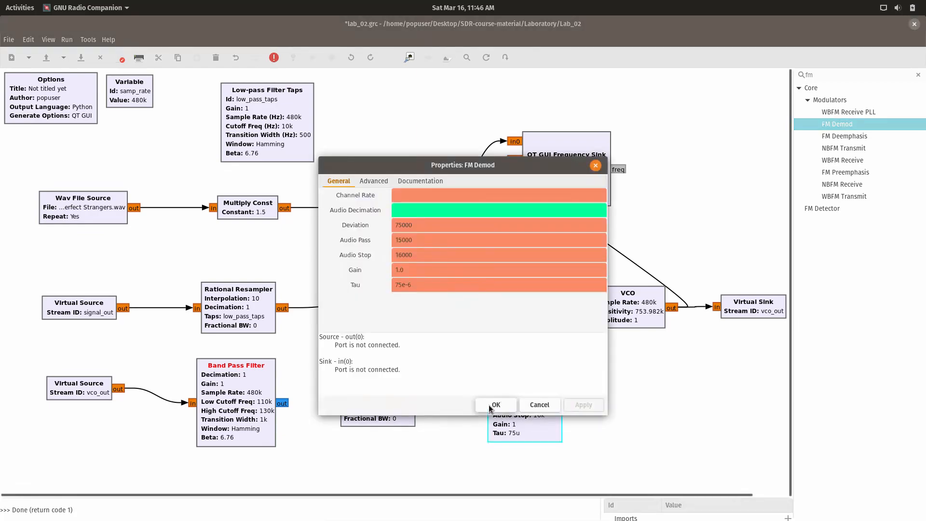
{"action": "left_click", "coordinate": [531, 405]}
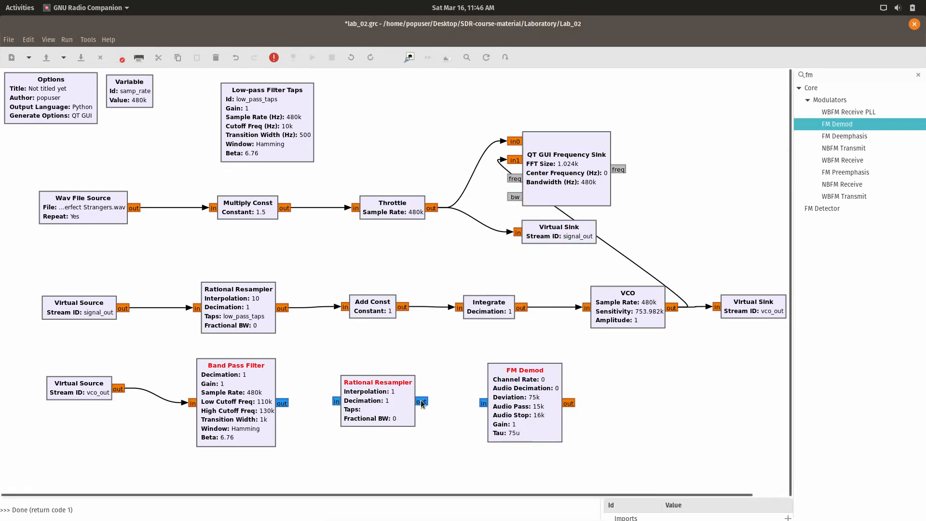
- Connect the Band Pass Filter's output to the new Rational Resampler and the resampler's output to the FM Demod
{"action": "left_click", "coordinate": [280, 403]}
{"action": "left_click", "coordinate": [336, 403]}
{"action": "left_click_drag", "start_coordinate": [422, 402], "coordinate": [481, 404]}
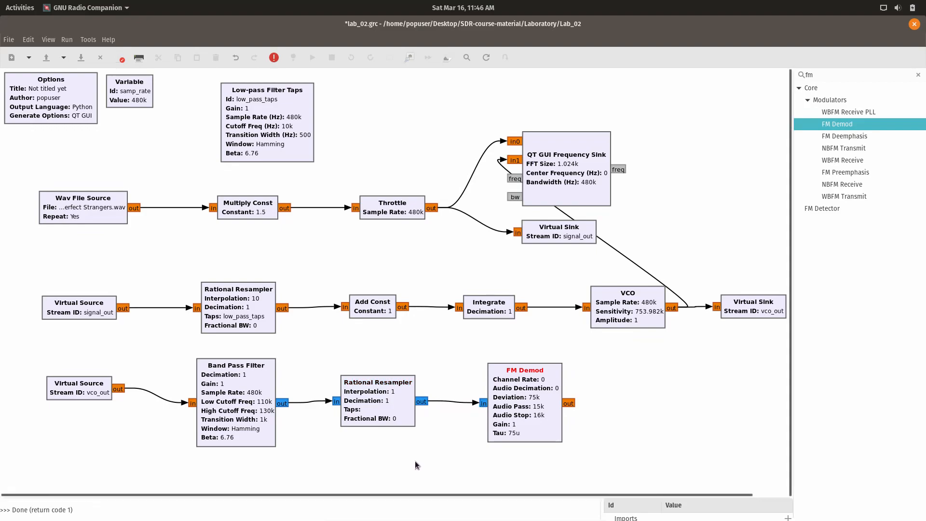
- Set the lower Rational Resampler's Decimation to 2
{"action": "double_click", "coordinate": [366, 408]}
{"action": "double_click", "coordinate": [404, 225]}
{"action": "type", "text": "2"}
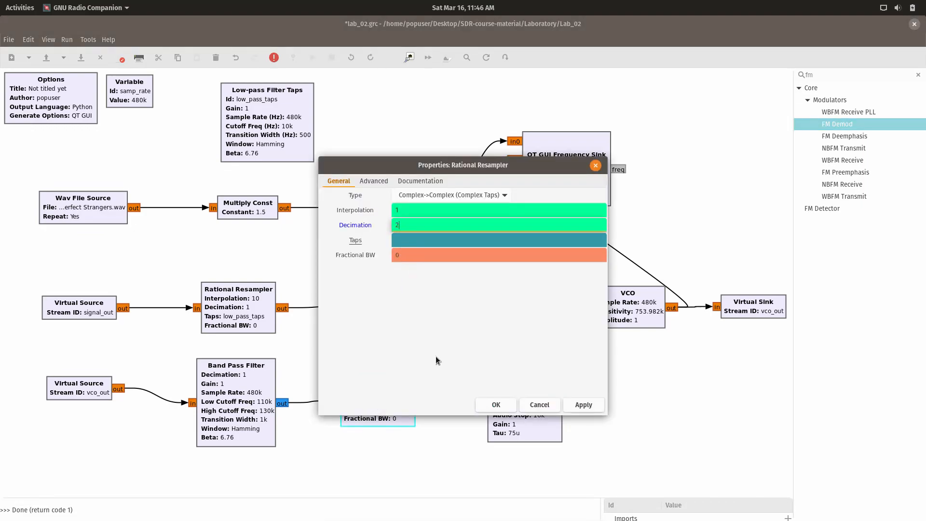
{"action": "left_click", "coordinate": [496, 404]}
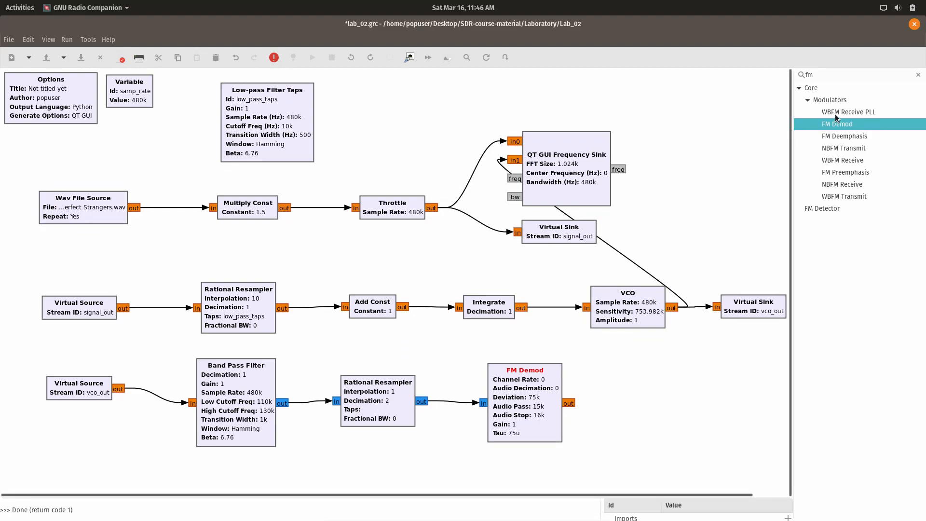
- Add a Band-pass Filter Taps block and position it beside the Low-pass Filter Taps block
{"action": "double_click", "coordinate": [841, 75]}
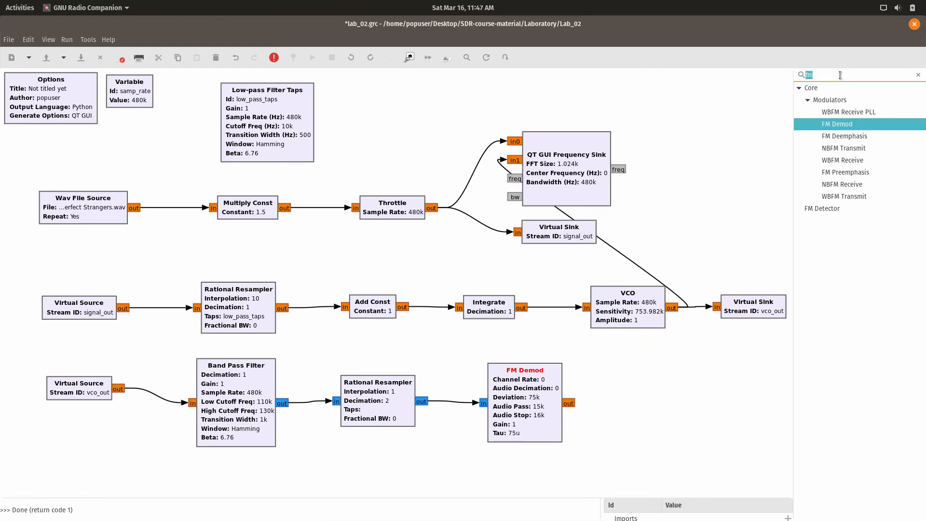
{"action": "type", "text": "filt"}
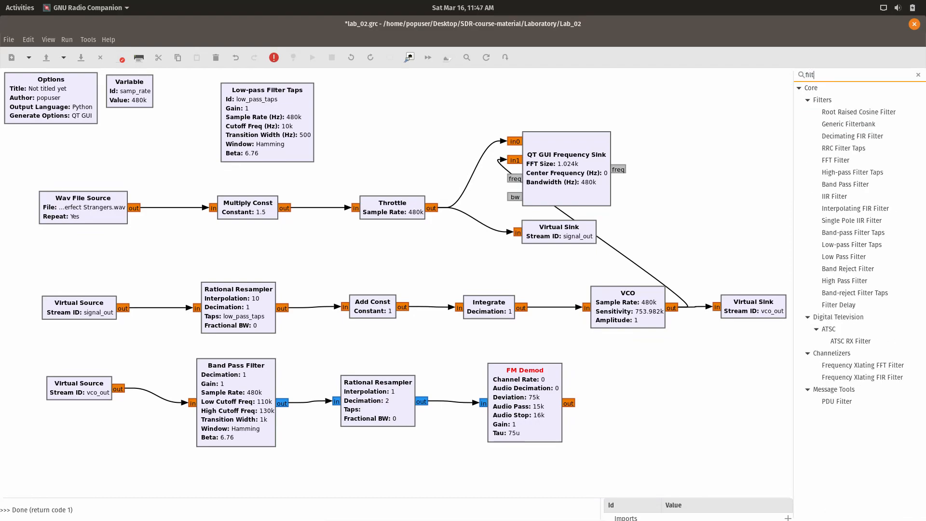
{"action": "type", "text": "er taps"}
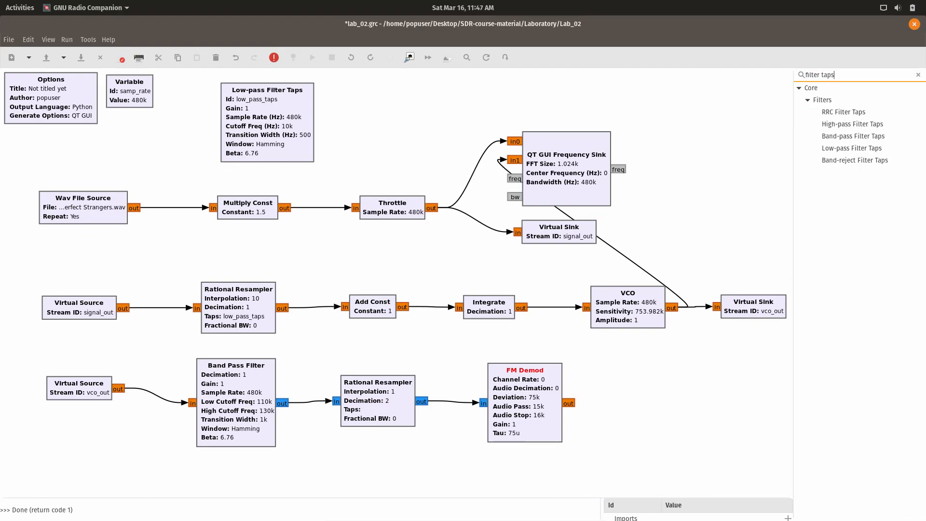
{"action": "left_click_drag", "start_coordinate": [830, 138], "coordinate": [404, 106]}
{"action": "left_click_drag", "start_coordinate": [444, 142], "coordinate": [381, 117]}
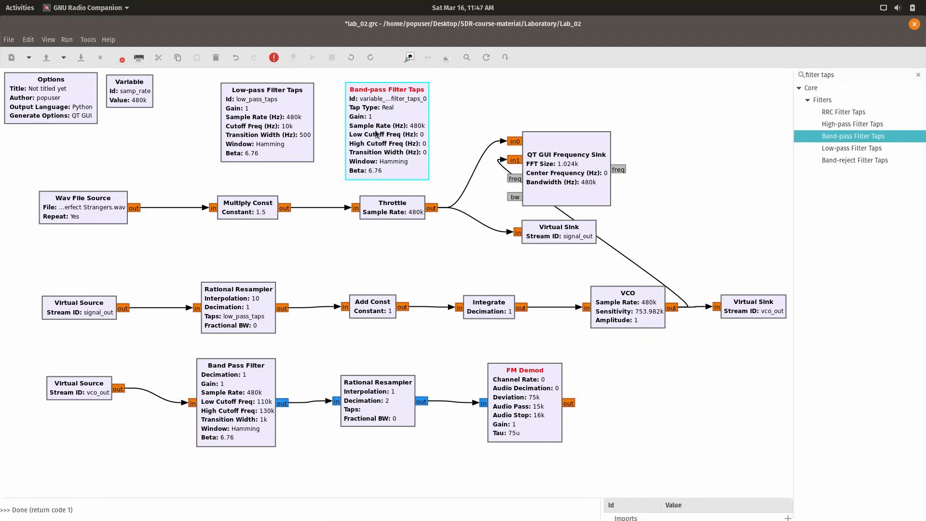
- Set the Id of the Band-pass Filter Taps block to band_pass_taps
{"action": "double_click", "coordinate": [376, 133]}
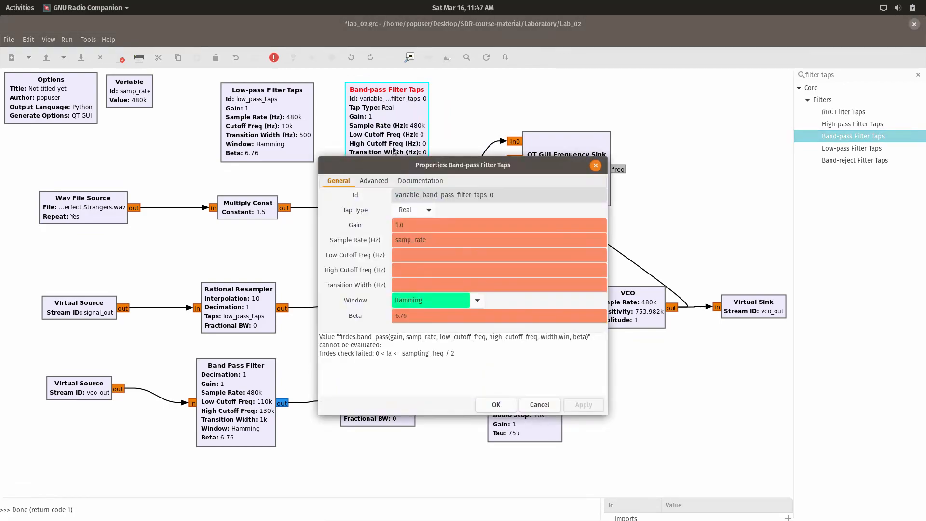
{"action": "double_click", "coordinate": [427, 196]}
{"action": "type", "text": "ba"}
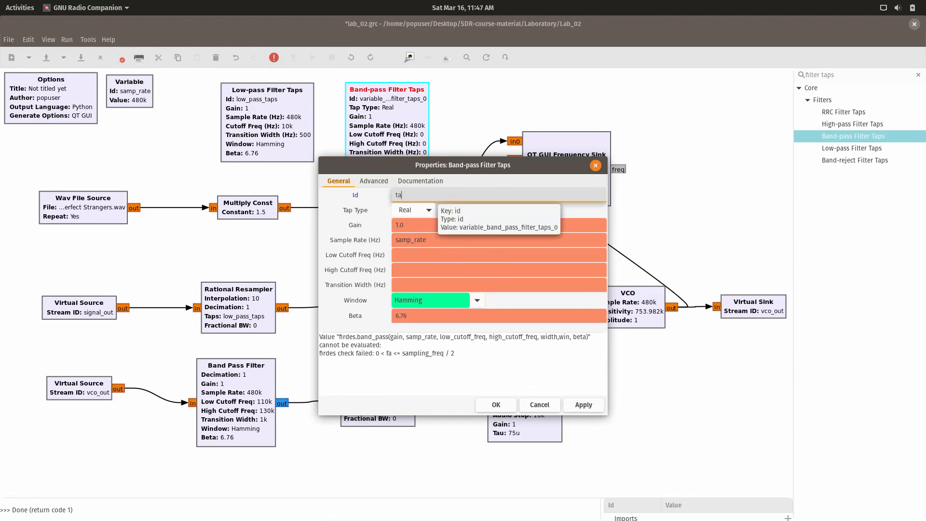
{"action": "type", "text": "nd_pass_taps"}
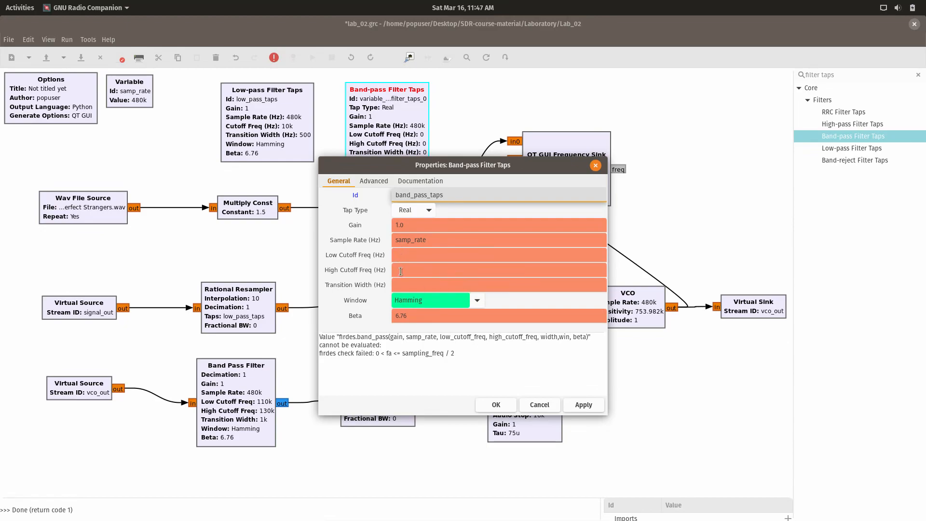
- Set the Band-pass Filter Taps' Low Cutoff Freq to 110e3, High Cutoff Freq to 130e3 and Transition Width to 1e3
{"action": "left_click", "coordinate": [411, 256]}
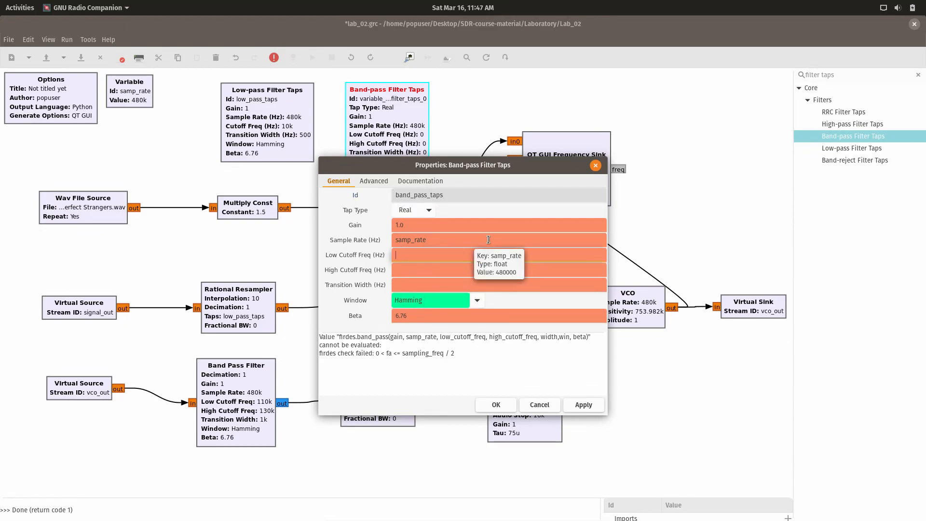
{"action": "type", "text": "110e3"}
{"action": "left_click", "coordinate": [462, 268]}
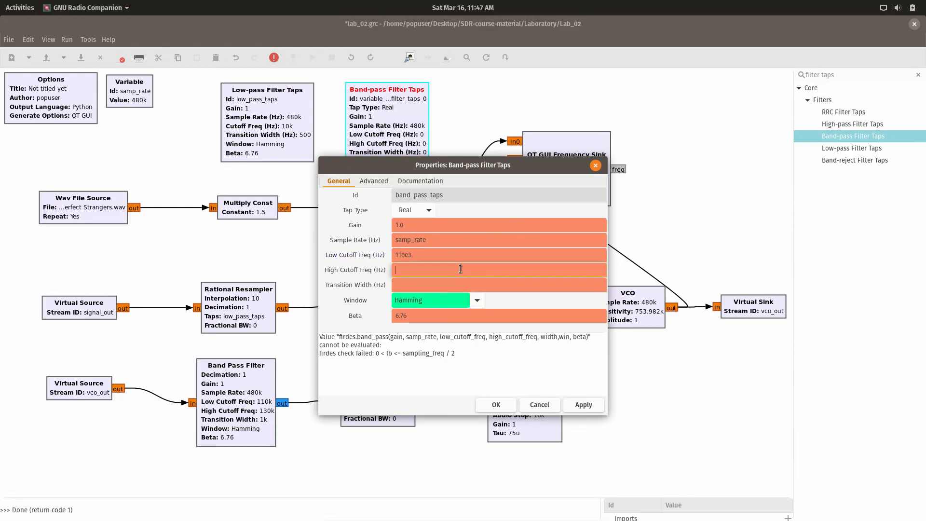
{"action": "type", "text": "130e3"}
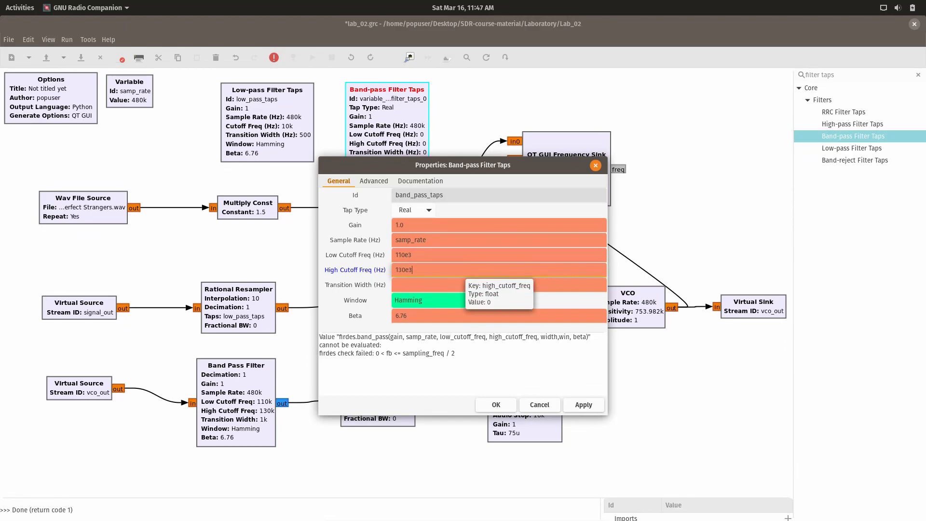
{"action": "left_click", "coordinate": [432, 285]}
{"action": "type", "text": "1e3"}
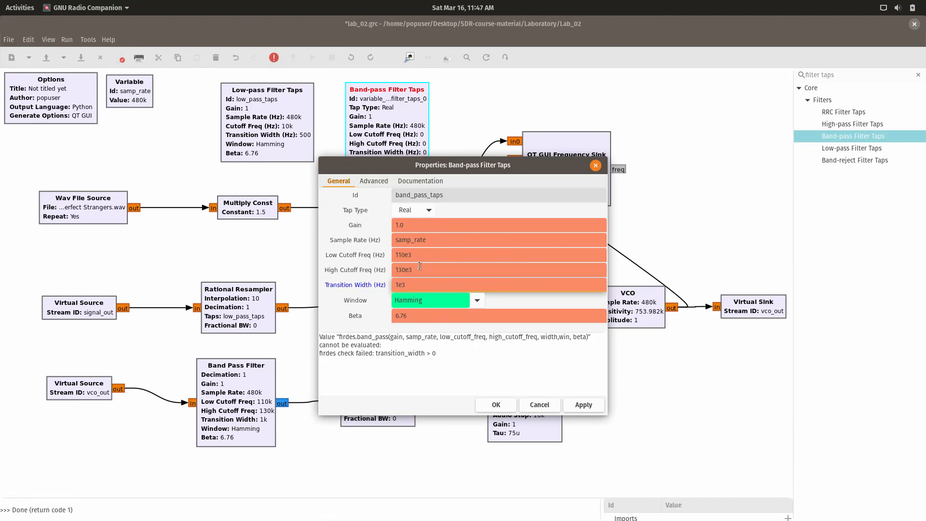
{"action": "left_click", "coordinate": [491, 409]}
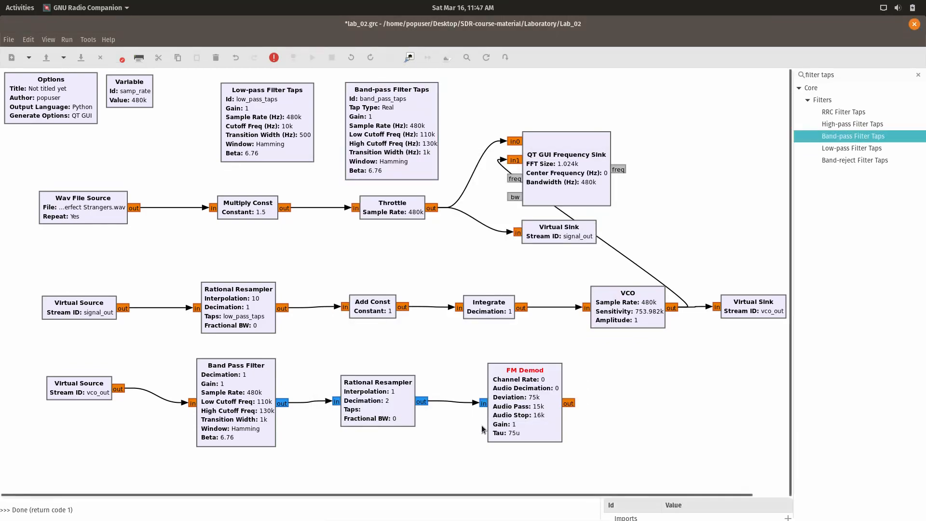
- Set the lower Rational Resampler's Taps to band_pass_taps
{"action": "double_click", "coordinate": [374, 410]}
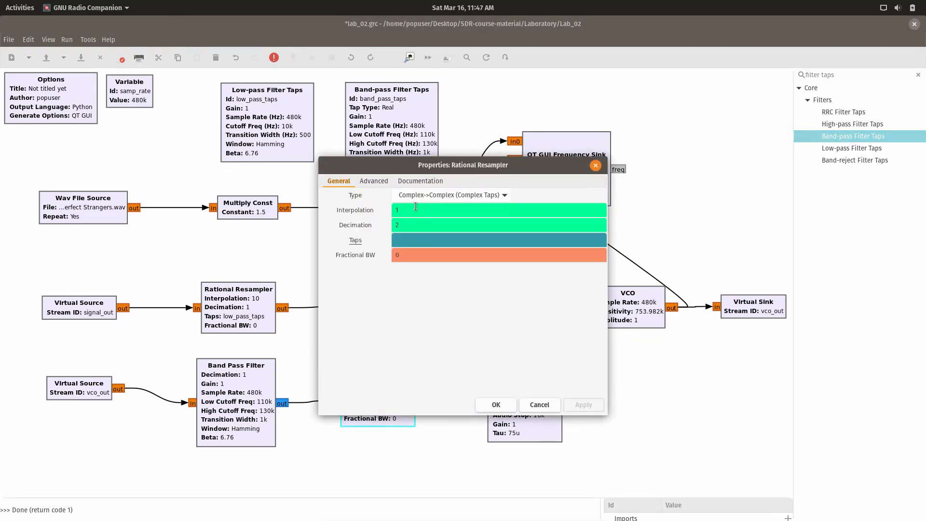
{"action": "left_click", "coordinate": [532, 406]}
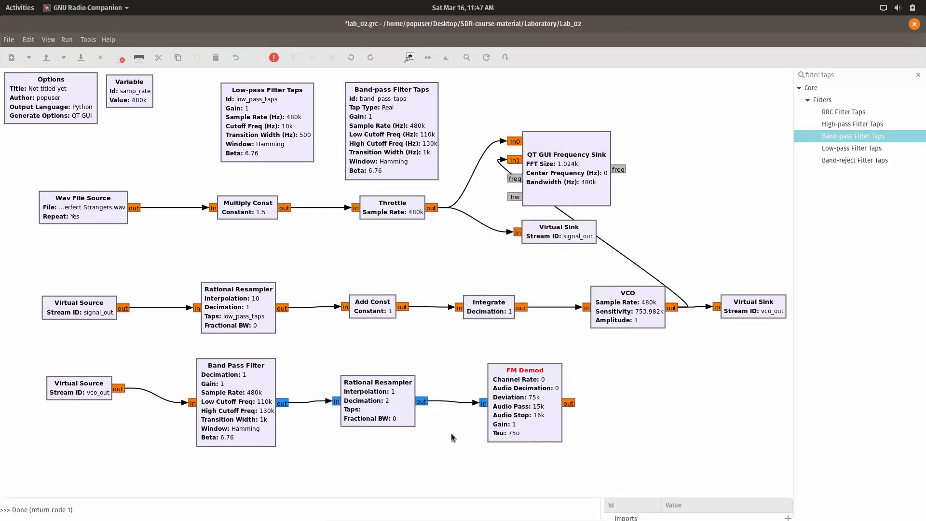
{"action": "double_click", "coordinate": [361, 414]}
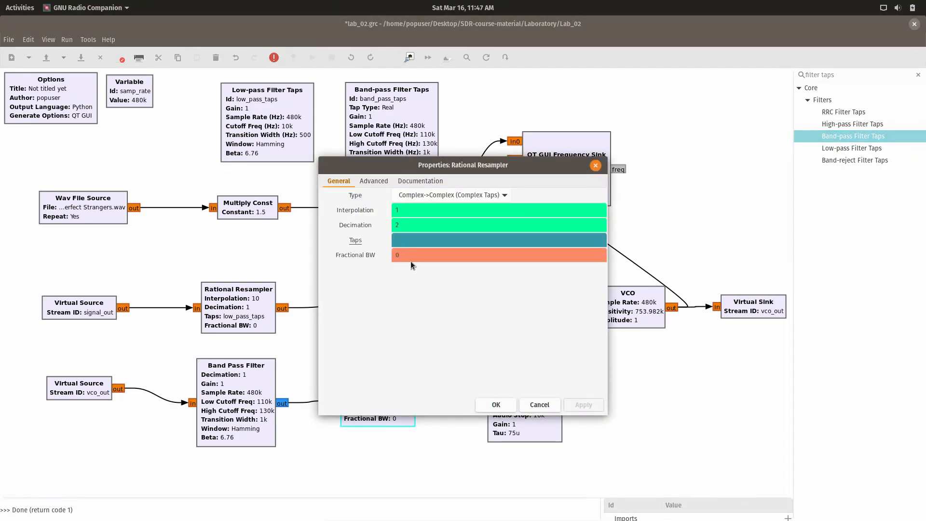
{"action": "left_click", "coordinate": [415, 242]}
{"action": "type", "text": "ba"}
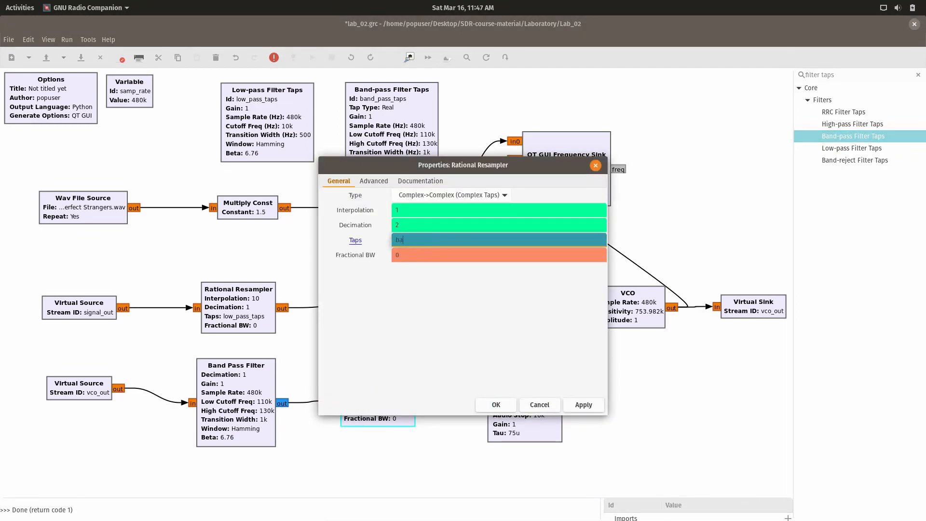
{"action": "type", "text": "nd_pass?t"}
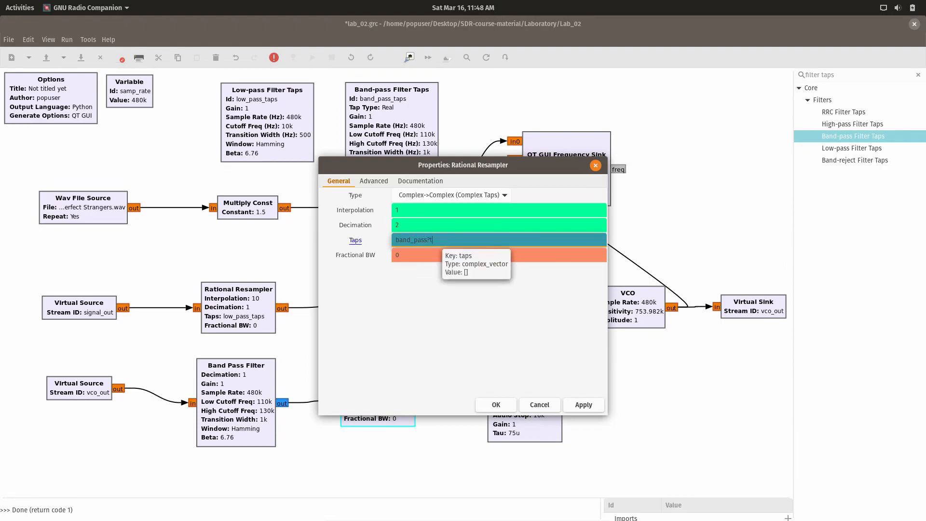
{"action": "type", "text": "_taps"}
{"action": "left_click", "coordinate": [497, 405]}
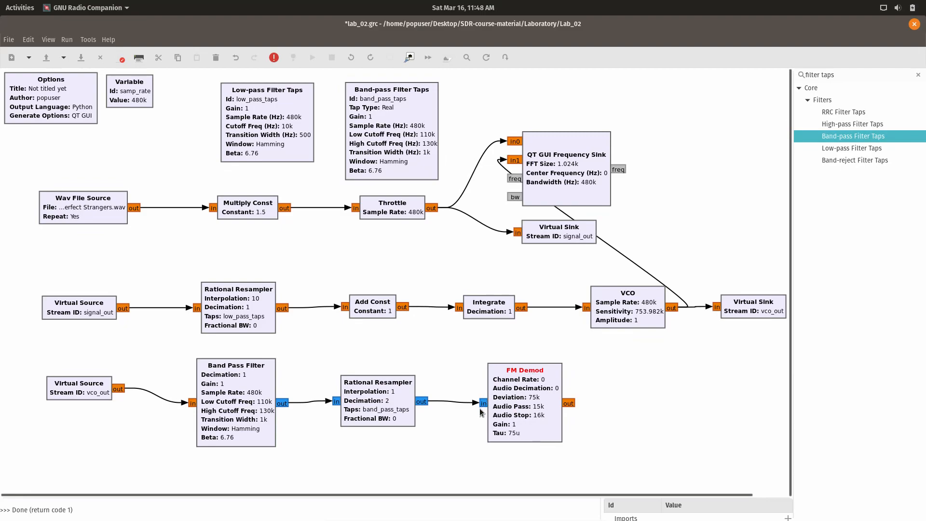
- Replace the VCO connection on the QT GUI Frequency Sink's in1 with one from the FM Demod's output
{"action": "left_click", "coordinate": [643, 275]}
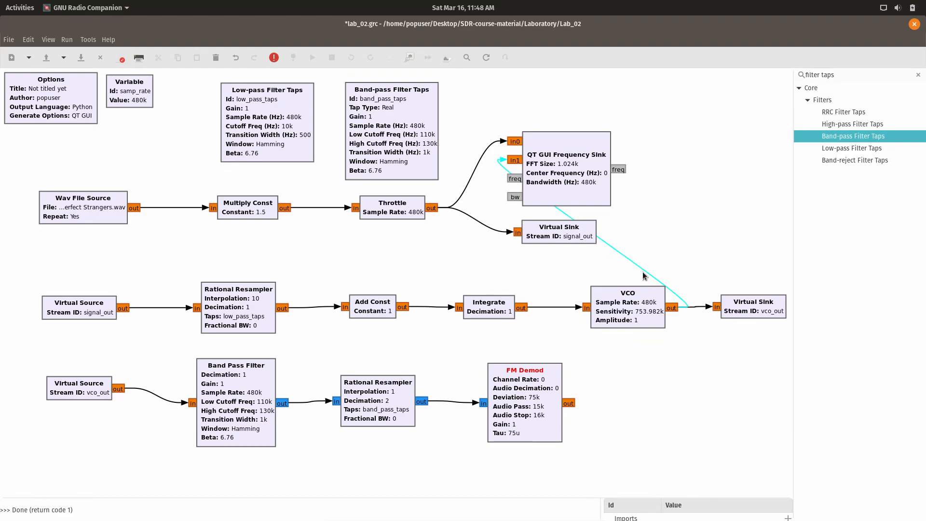
{"action": "key", "text": "Delete"}
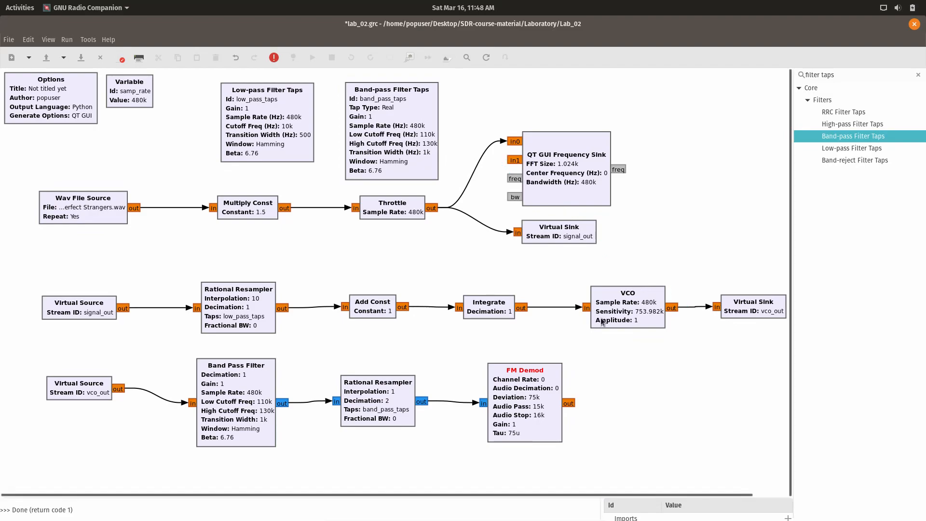
{"action": "left_click_drag", "start_coordinate": [626, 287], "coordinate": [509, 160]}
{"action": "left_click_drag", "start_coordinate": [570, 404], "coordinate": [514, 160]}
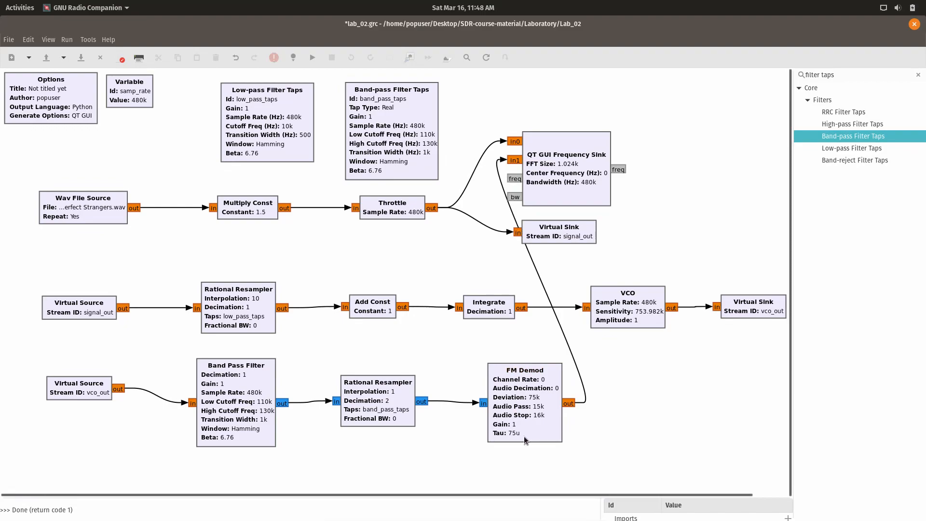
- Set the FM Demod block's Channel Rate to 120e3
{"action": "double_click", "coordinate": [516, 396]}
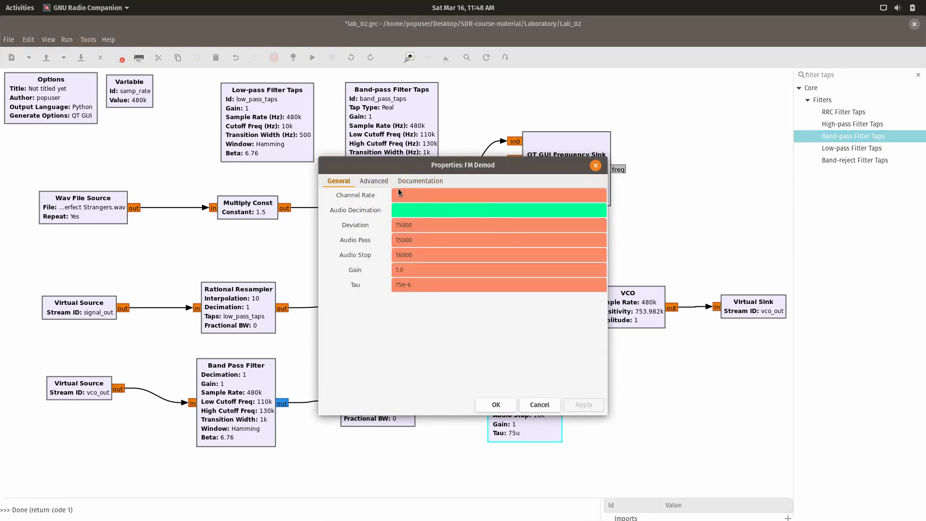
{"action": "left_click", "coordinate": [407, 195]}
{"action": "type", "text": "120e3"}
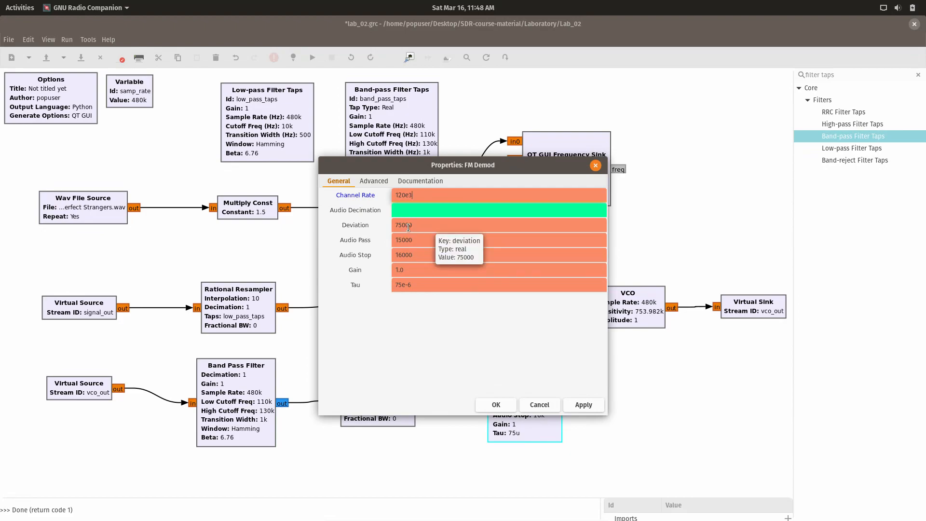
- Set the FM Demod's Audio Pass to 20000 and Audio Stop to 21000, and accept the properties
{"action": "left_click_drag", "start_coordinate": [420, 241], "coordinate": [400, 238]}
{"action": "left_click", "coordinate": [401, 238]}
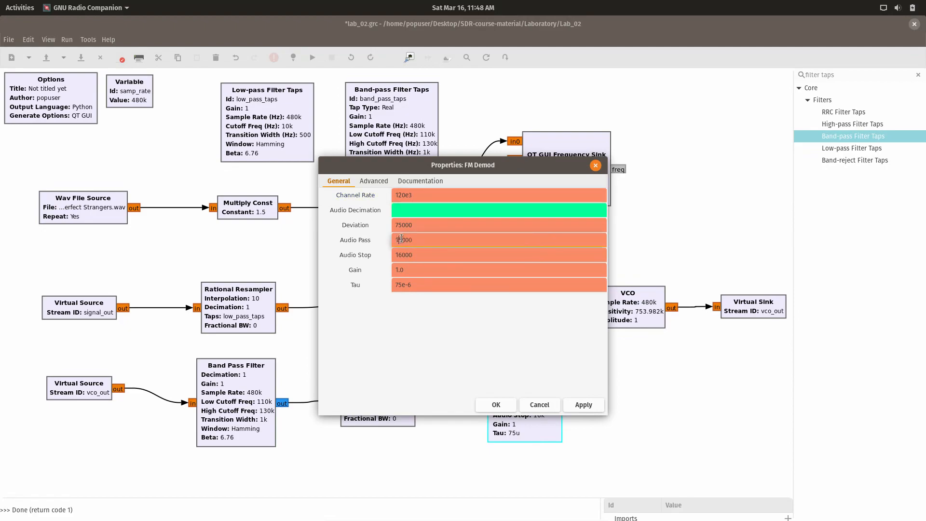
{"action": "key", "text": "BackSpace"}
{"action": "key", "text": "BackSpace"}
{"action": "type", "text": "20"}
{"action": "left_click", "coordinate": [401, 259]}
{"action": "key", "text": "BackSpace"}
{"action": "key", "text": "BackSpace"}
{"action": "type", "text": "2"}
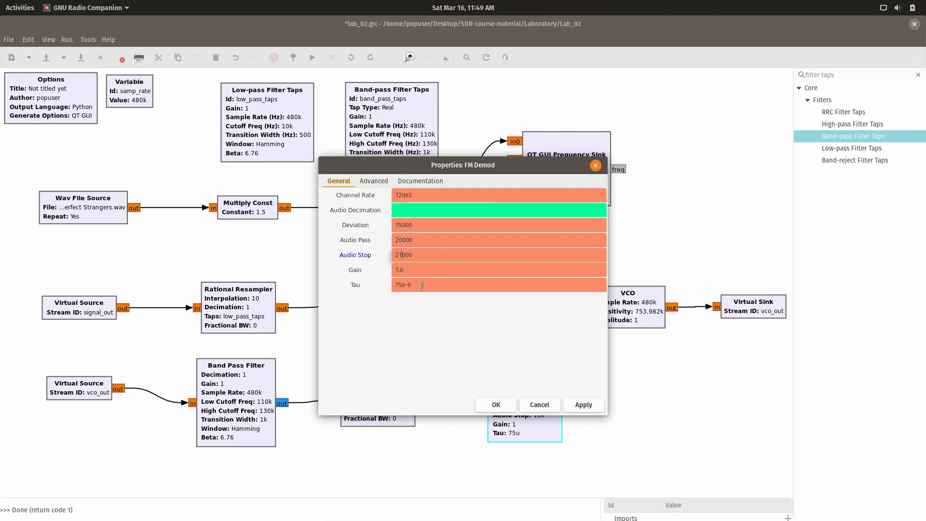
{"action": "left_click_drag", "start_coordinate": [421, 285], "coordinate": [377, 284]}
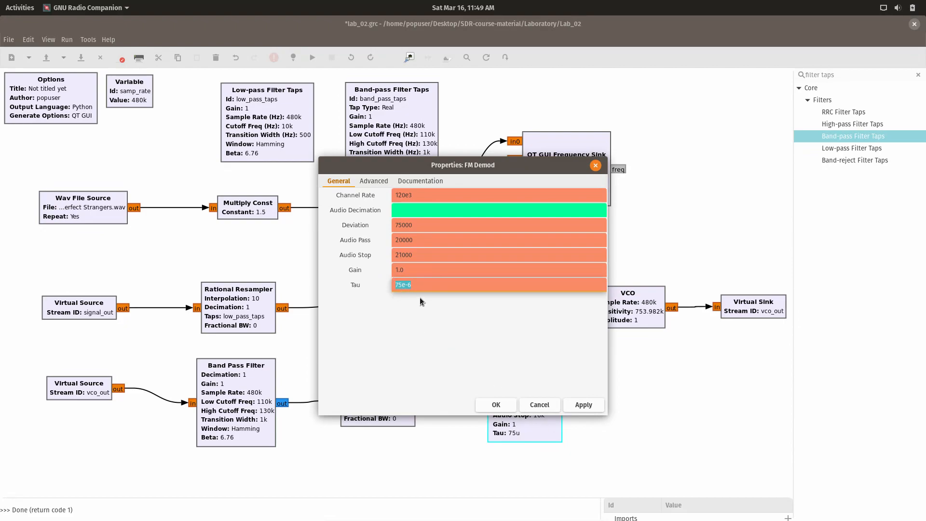
{"action": "left_click", "coordinate": [496, 404]}
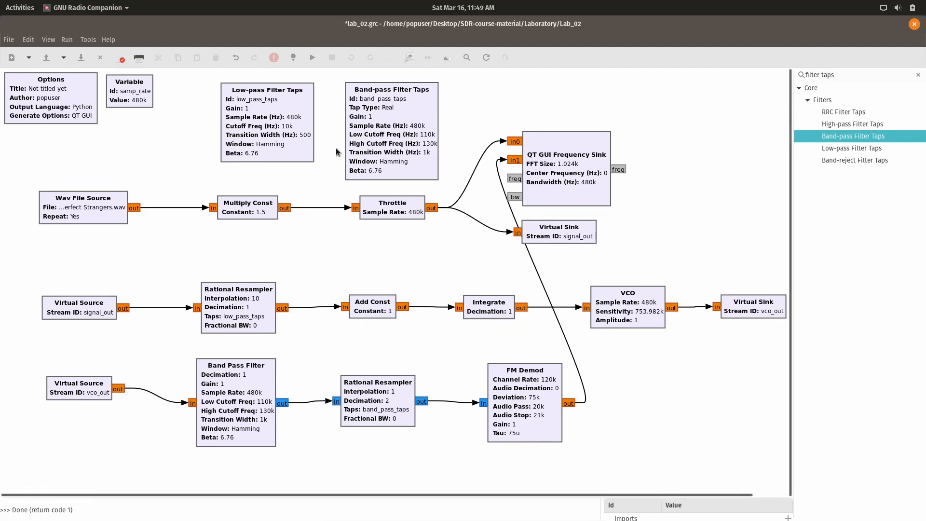
- Run the flow graph and read its console output
{"action": "left_click", "coordinate": [312, 57]}
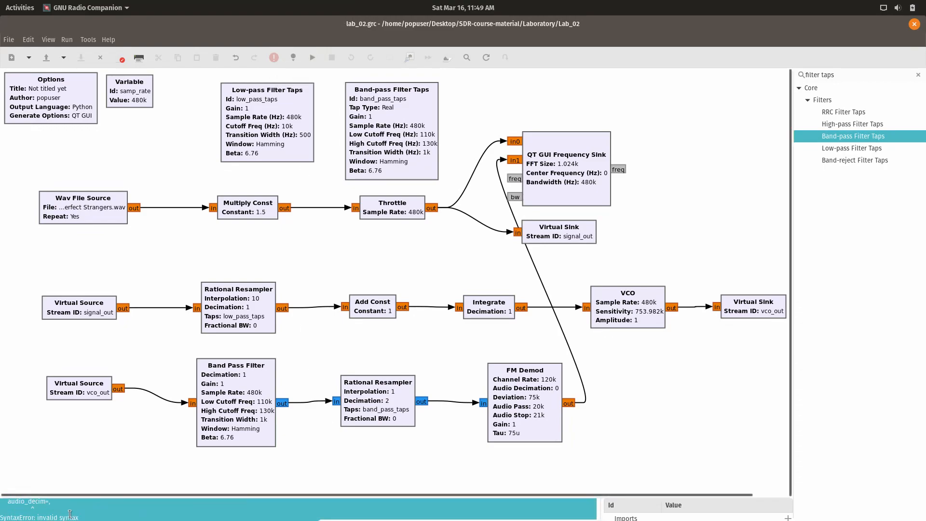
{"action": "left_click_drag", "start_coordinate": [80, 496], "coordinate": [82, 440]}
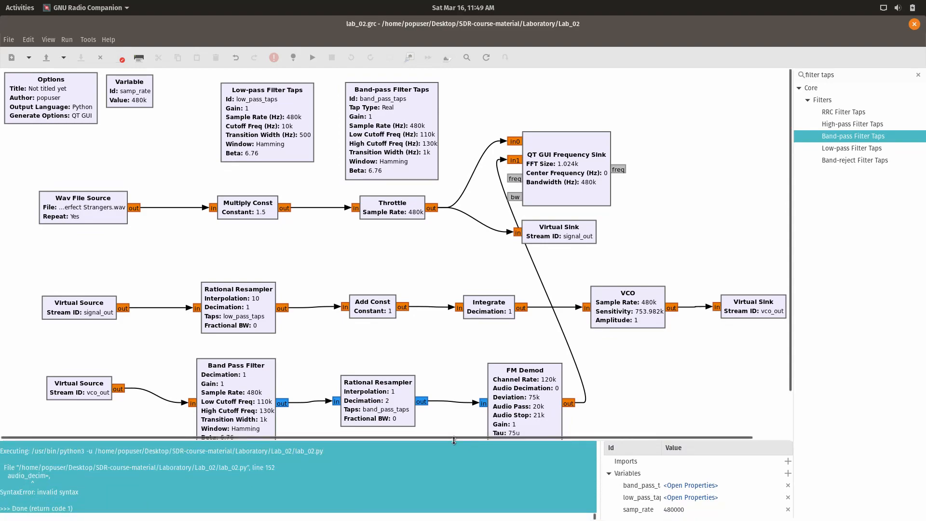
{"action": "left_click_drag", "start_coordinate": [454, 440], "coordinate": [454, 479]}
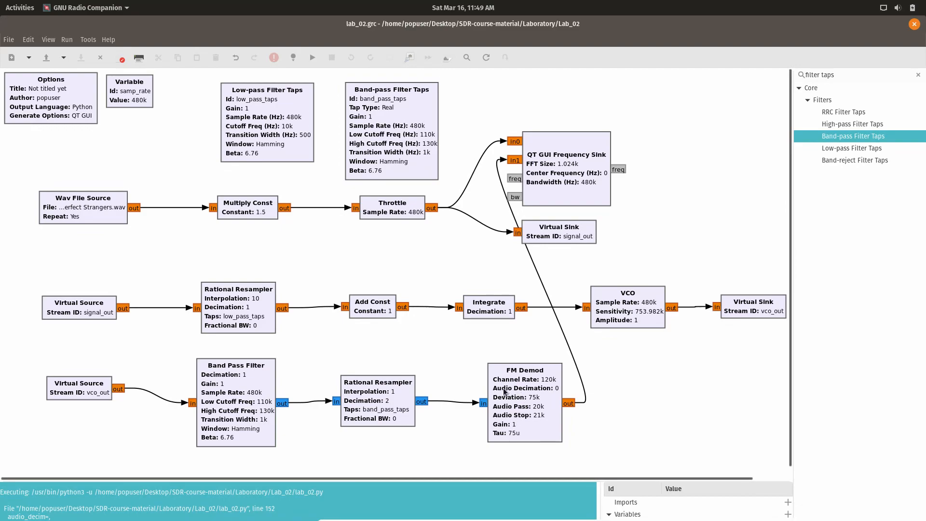
- Set the FM Demod's Audio Decimation to 5, and run the flow graph to compare the original and demodulated spectra
{"action": "double_click", "coordinate": [514, 401]}
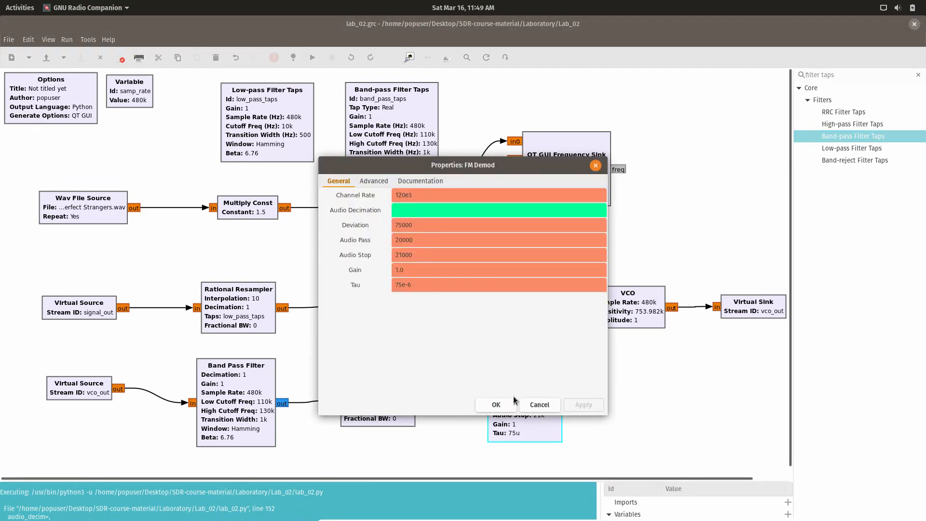
{"action": "left_click", "coordinate": [411, 211]}
{"action": "type", "text": "5"}
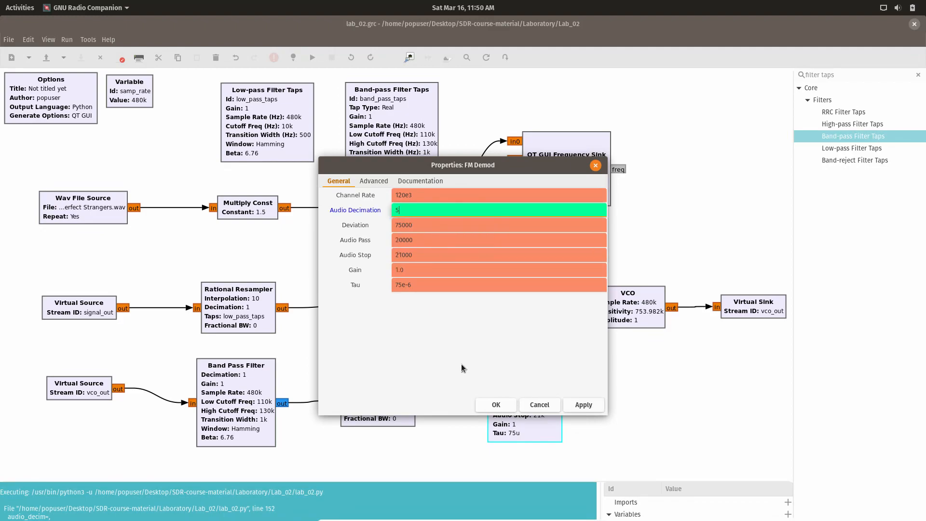
{"action": "left_click", "coordinate": [495, 405]}
{"action": "left_click", "coordinate": [311, 54]}
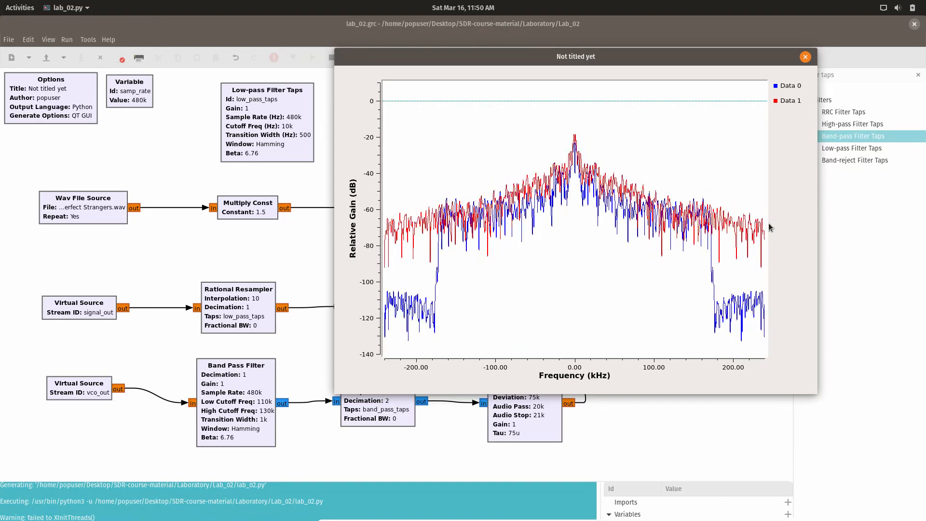
{"action": "left_click", "coordinate": [805, 57]}
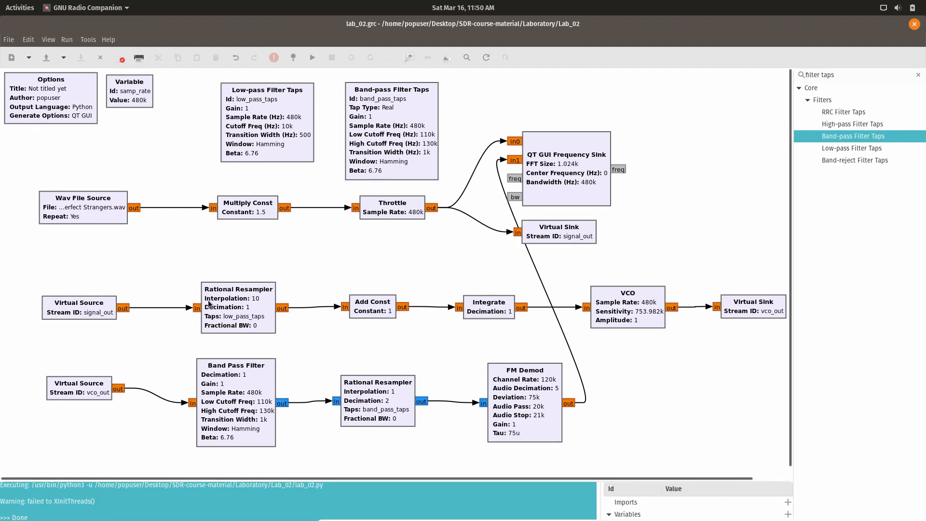
- Review how the sample rate changes along the chain through both Rational Resamplers, the VCO, the Band Pass Filter and the FM Demod
{"action": "left_click", "coordinate": [247, 308]}
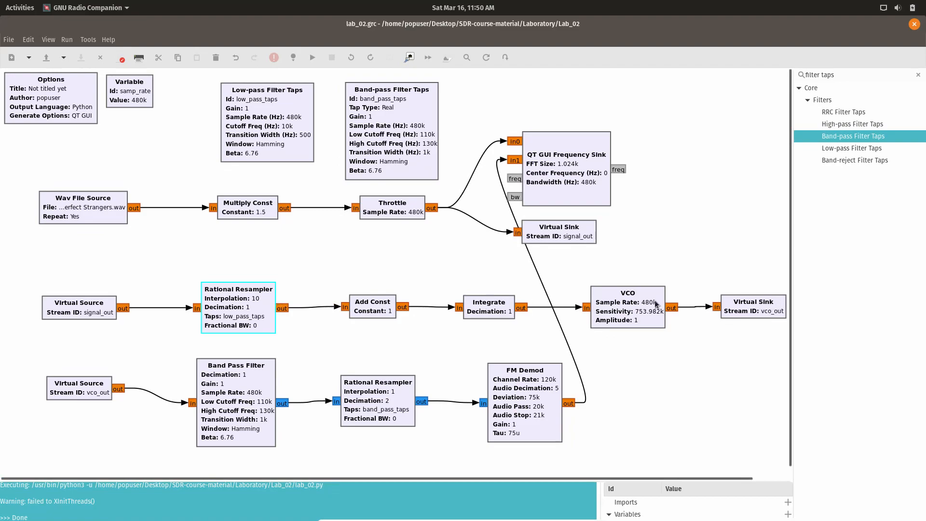
{"action": "left_click", "coordinate": [623, 302]}
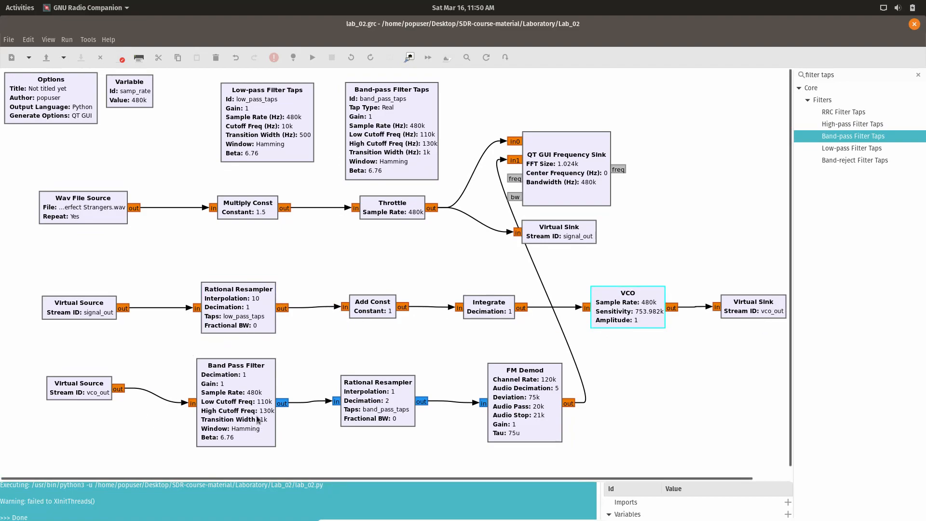
{"action": "left_click", "coordinate": [233, 405]}
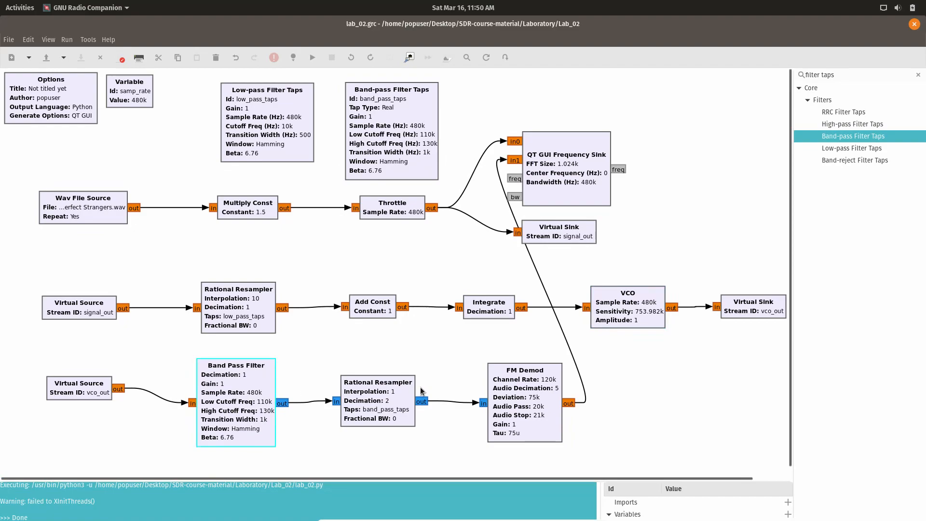
{"action": "left_click", "coordinate": [367, 403]}
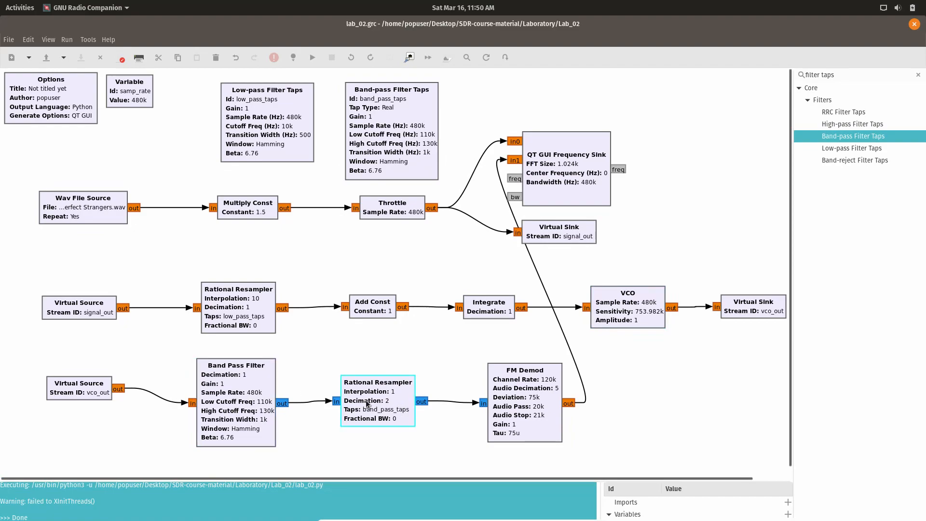
{"action": "left_click", "coordinate": [501, 393]}
{"action": "left_click", "coordinate": [393, 404]}
{"action": "left_click", "coordinate": [244, 321]}
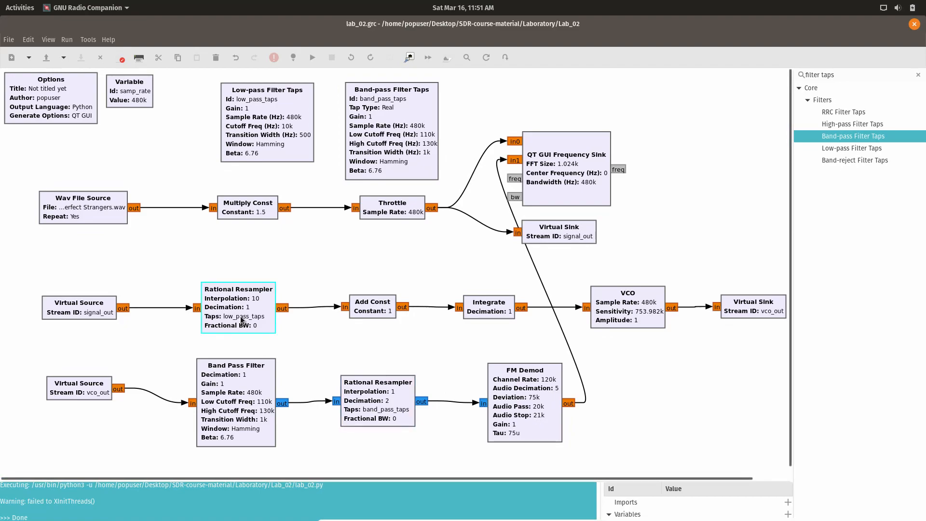
{"action": "left_click", "coordinate": [389, 405]}
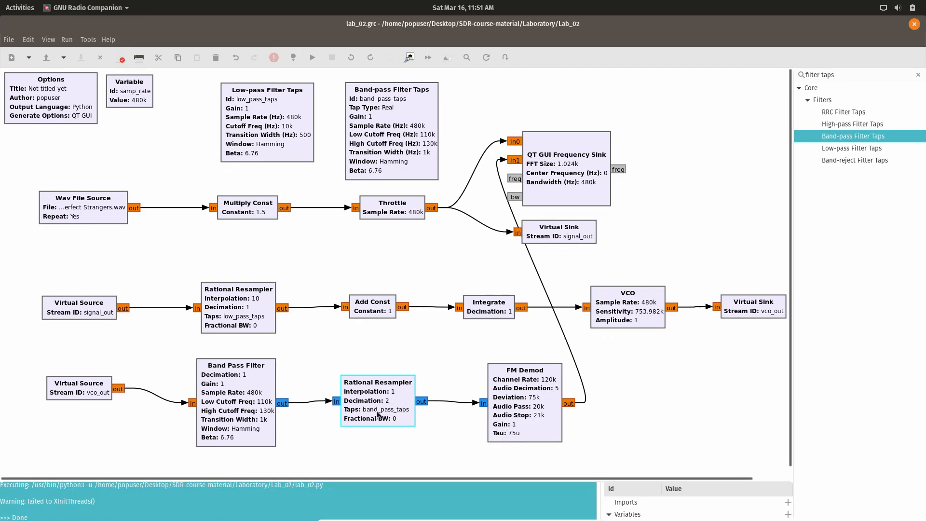
{"action": "left_click", "coordinate": [493, 420]}
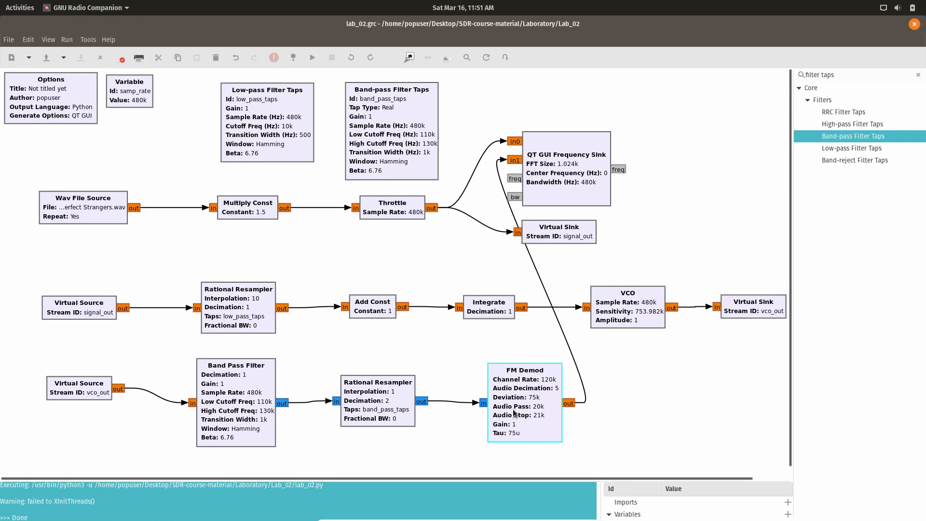
{"action": "left_click", "coordinate": [347, 404]}
{"action": "left_click", "coordinate": [520, 418]}
{"action": "left_click", "coordinate": [358, 405]}
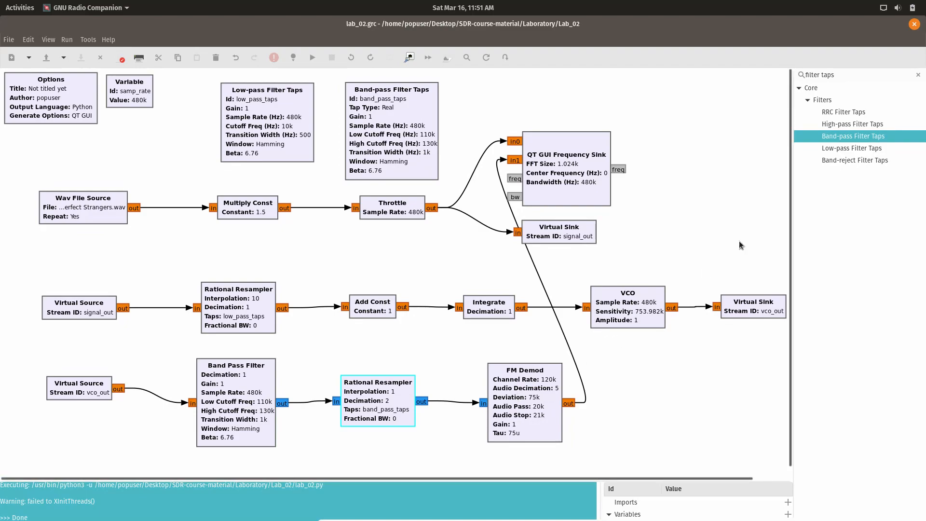
- Add a Wav File Sink beside the FM Demod and connect the FM Demod's output to it
{"action": "triple_click", "coordinate": [847, 77]}
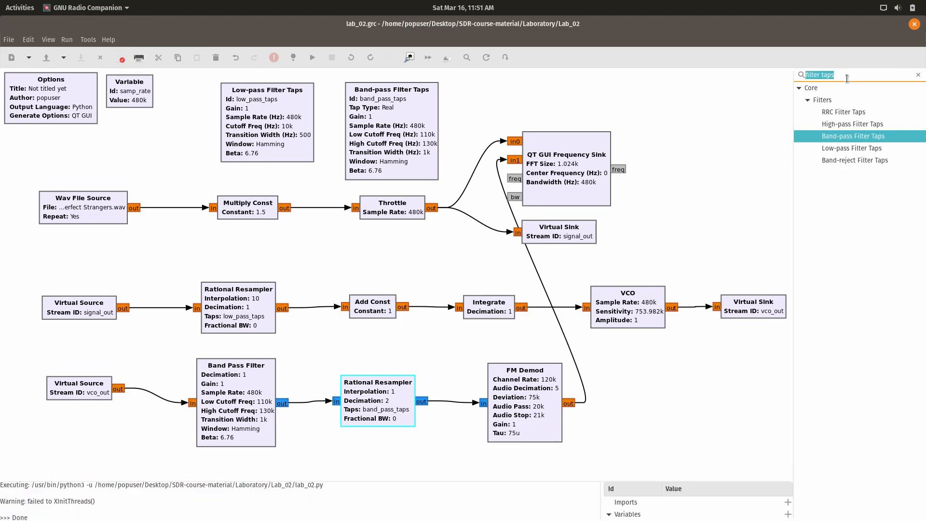
{"action": "type", "text": "wav"}
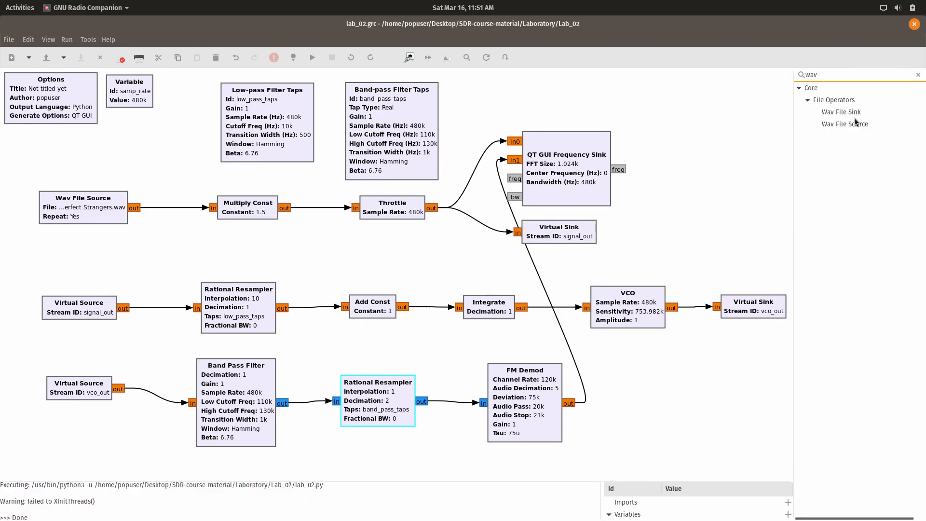
{"action": "left_click_drag", "start_coordinate": [851, 113], "coordinate": [696, 393]}
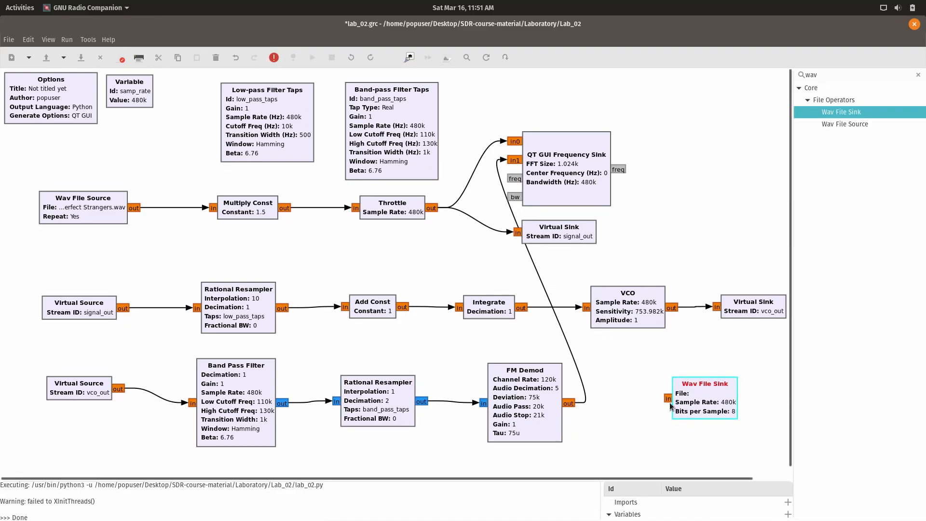
{"action": "left_click", "coordinate": [575, 406]}
{"action": "left_click", "coordinate": [668, 399]}
{"action": "left_click_drag", "start_coordinate": [701, 398], "coordinate": [687, 402]}
- Set the Wav File Sink's output file to result.wav in the Lab_02/results folder of SDR-course-material
{"action": "double_click", "coordinate": [687, 401]}
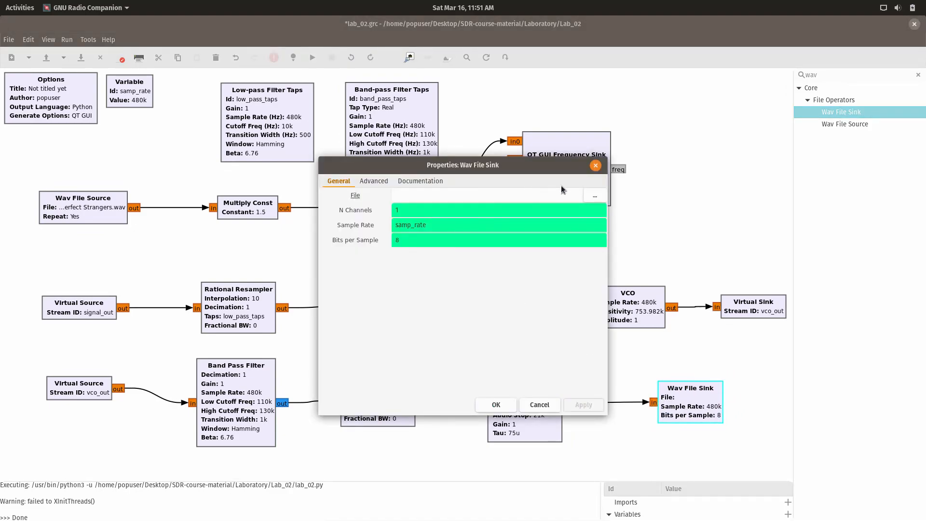
{"action": "left_click", "coordinate": [594, 197]}
{"action": "double_click", "coordinate": [338, 155]}
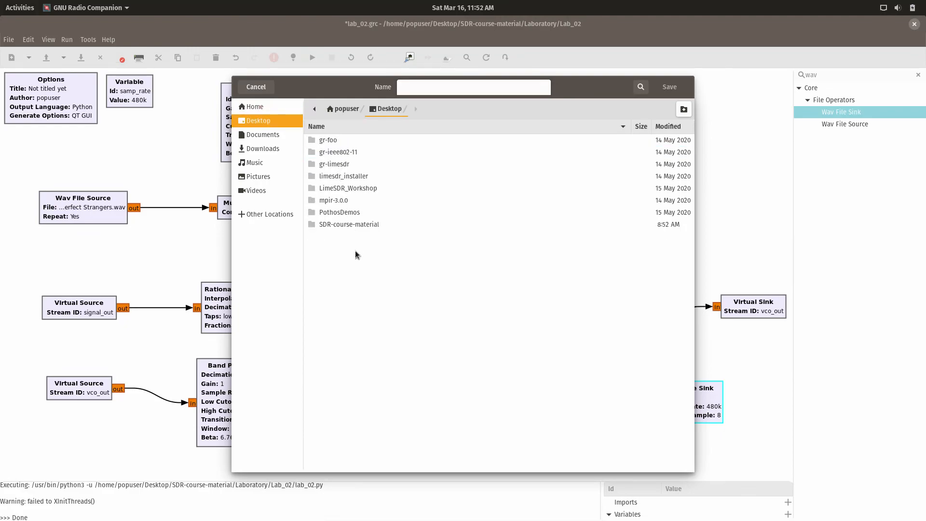
{"action": "double_click", "coordinate": [332, 224]}
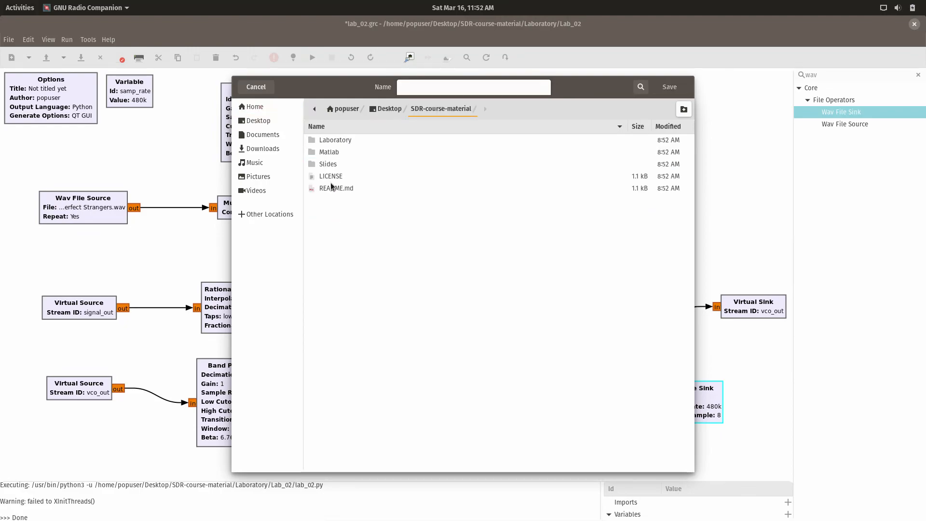
{"action": "double_click", "coordinate": [331, 140]}
{"action": "double_click", "coordinate": [330, 153]}
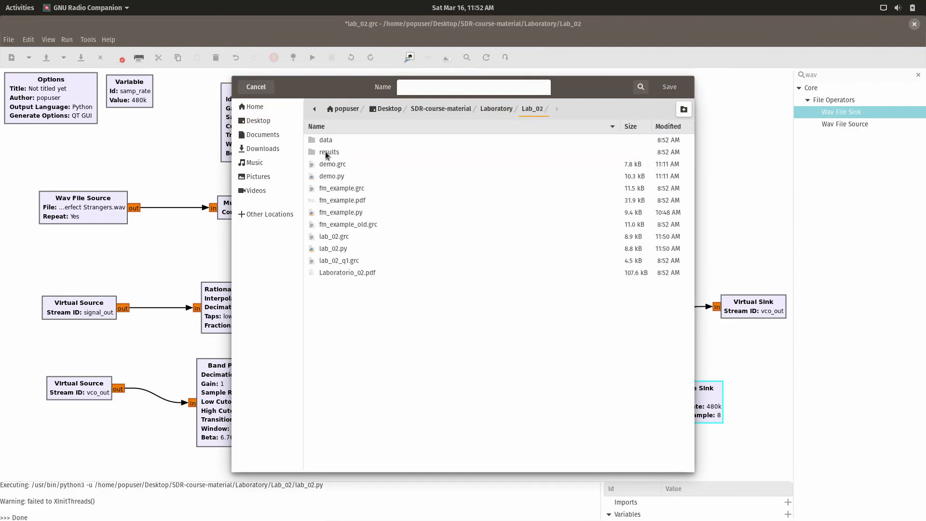
{"action": "double_click", "coordinate": [326, 154]}
{"action": "left_click", "coordinate": [432, 86]}
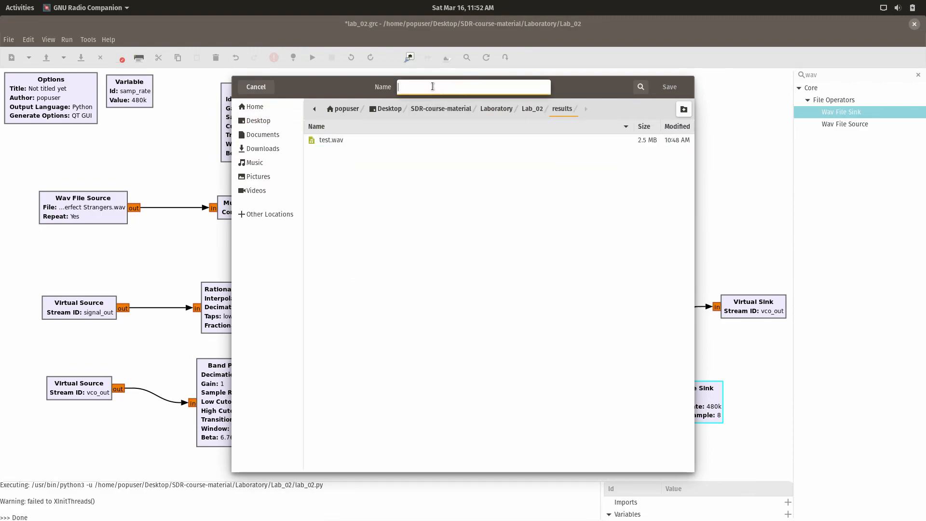
{"action": "type", "text": "result.wav"}
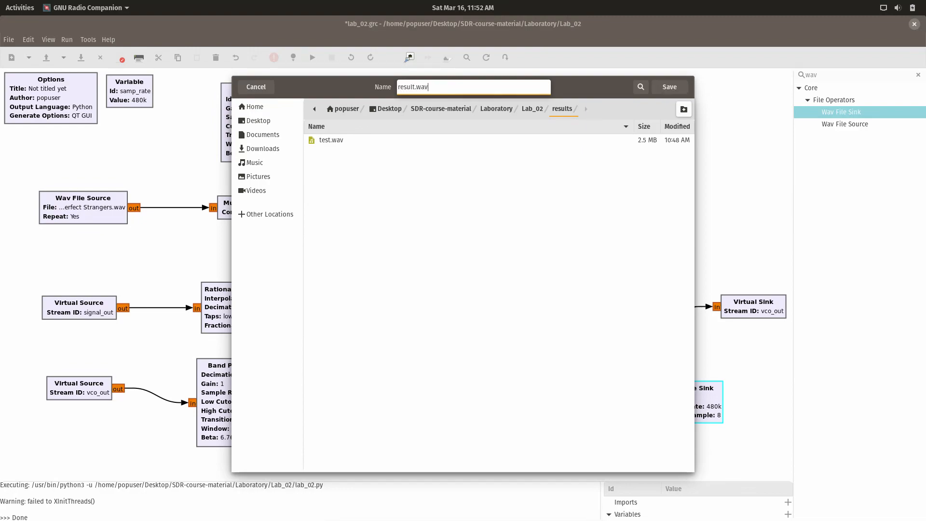
{"action": "left_click_drag", "start_coordinate": [434, 87], "coordinate": [411, 87]}
{"action": "left_click", "coordinate": [656, 91]}
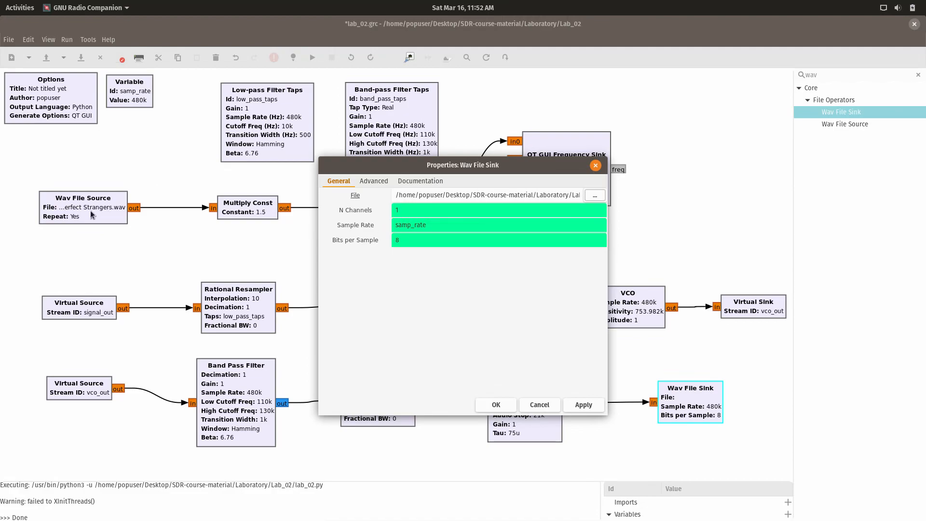
- Set the Wav File Sink's Sample Rate to 48000 and accept the properties
{"action": "mouse_move", "coordinate": [433, 223]}
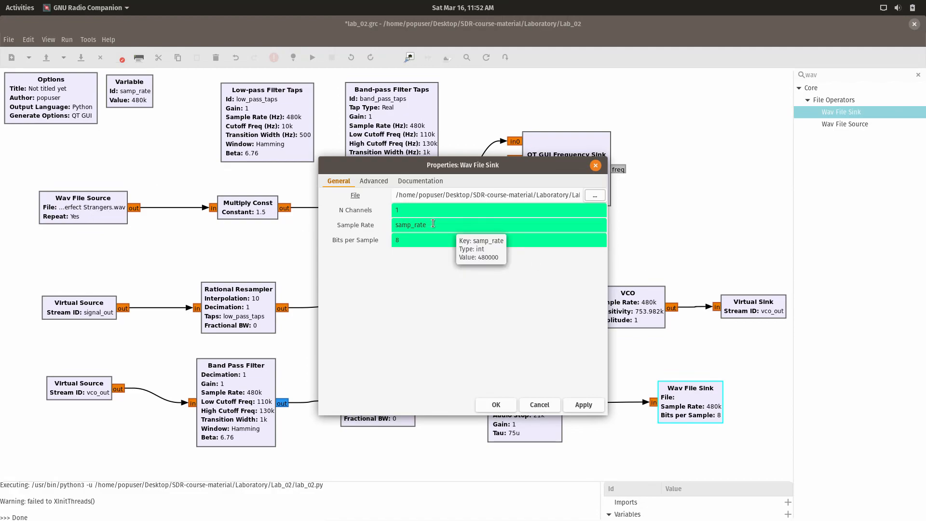
{"action": "double_click", "coordinate": [434, 223]}
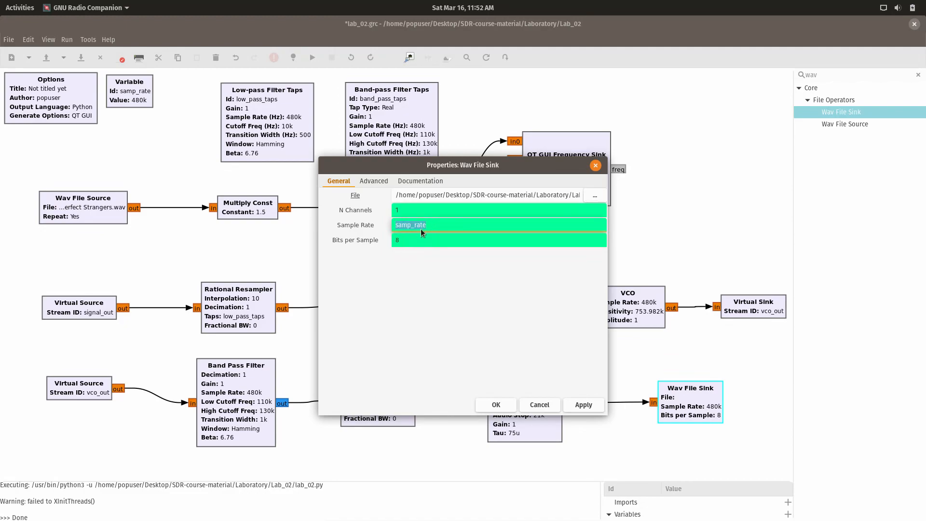
{"action": "type", "text": "48000"}
{"action": "left_click", "coordinate": [396, 242]}
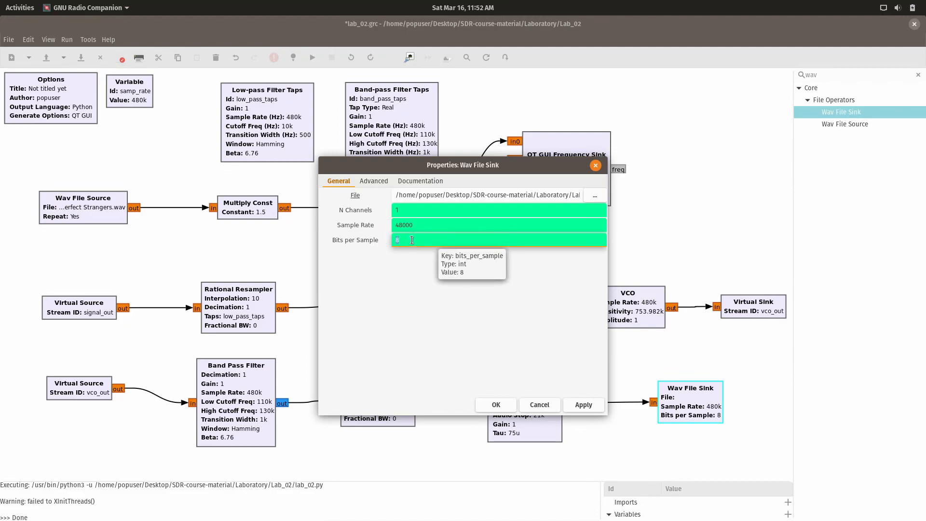
{"action": "left_click", "coordinate": [505, 407]}
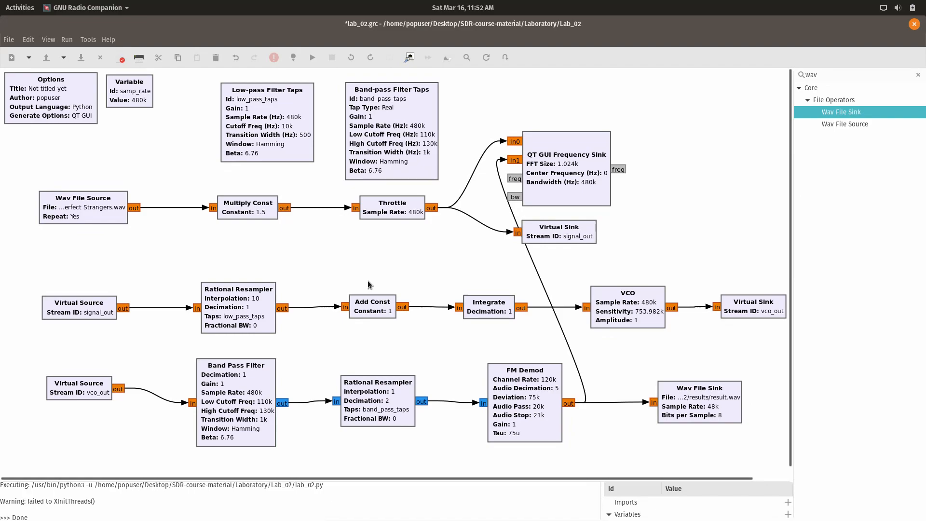
- Save the lab_02 flow graph, run it to record result.wav, and close the spectrum plot window
{"action": "key", "text": "ctrl+s"}
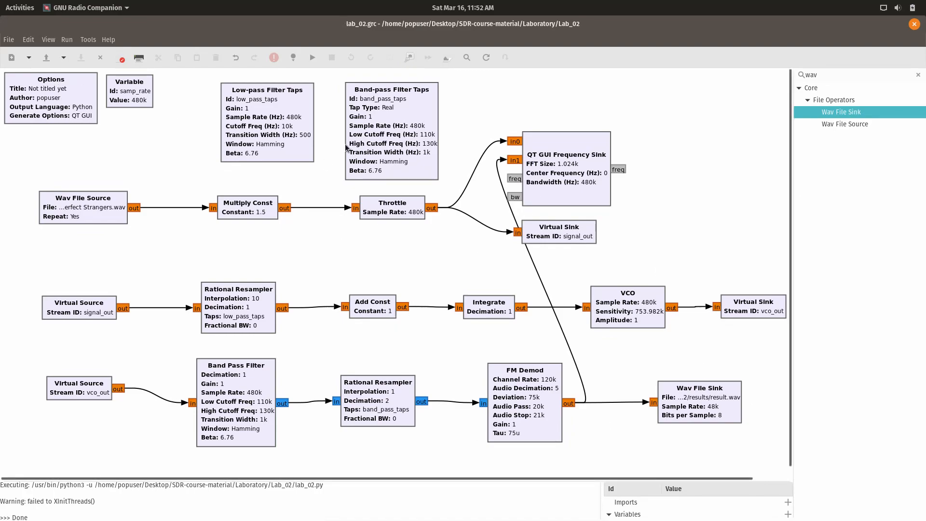
{"action": "left_click", "coordinate": [313, 58]}
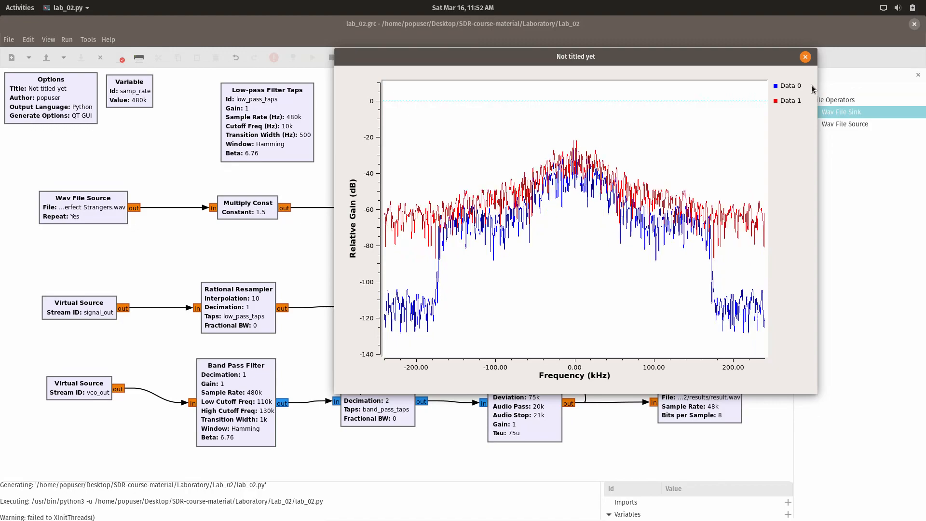
{"action": "left_click", "coordinate": [805, 58]}
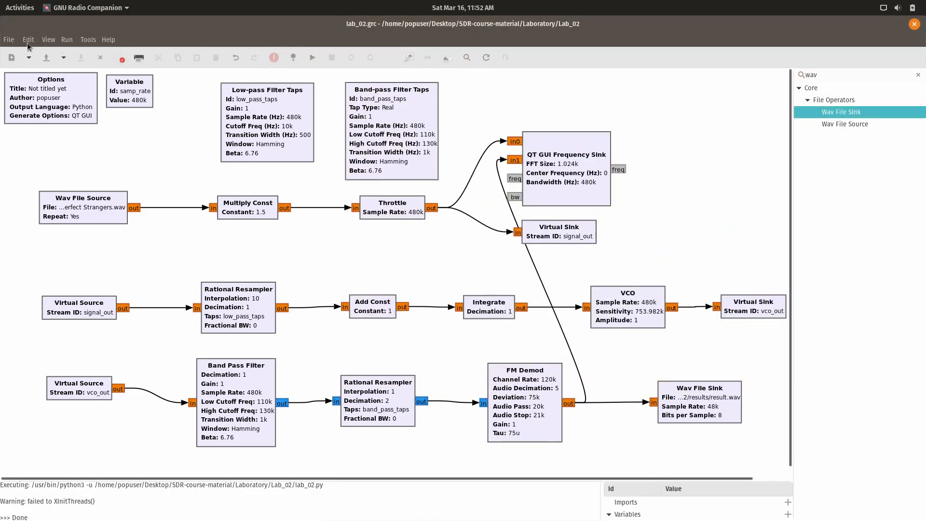
- Play result.wav from the Lab_02/results folder in Files to check the demodulated audio, then return to GNU Radio Companion
{"action": "left_click", "coordinate": [23, 8]}
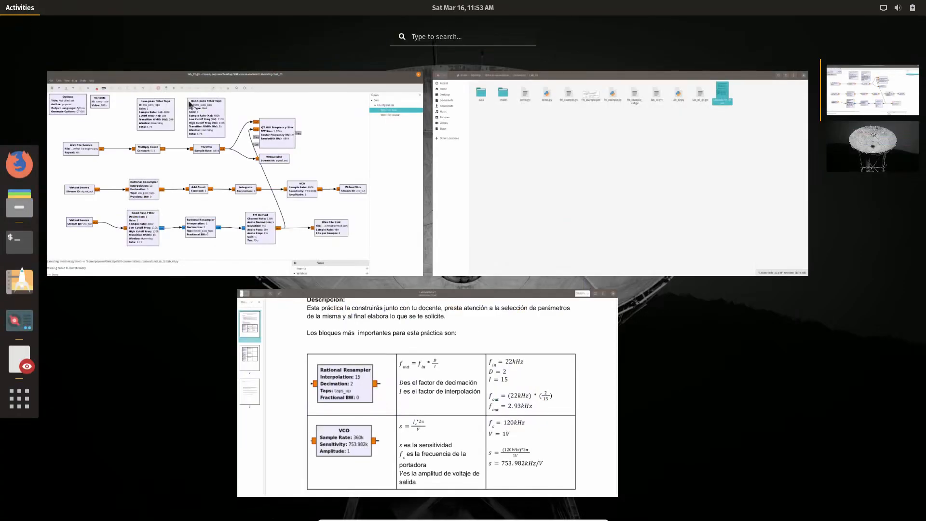
{"action": "left_click", "coordinate": [467, 166]}
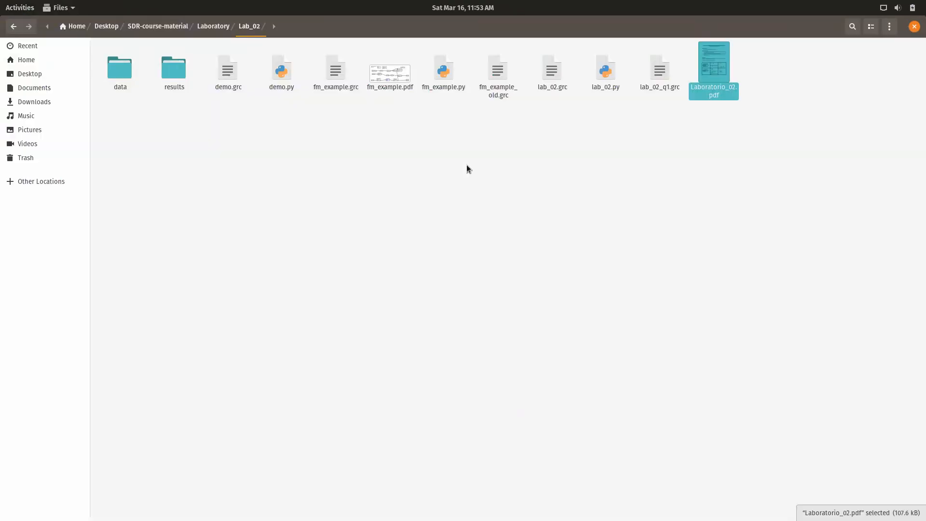
{"action": "double_click", "coordinate": [164, 64]}
{"action": "double_click", "coordinate": [122, 66]}
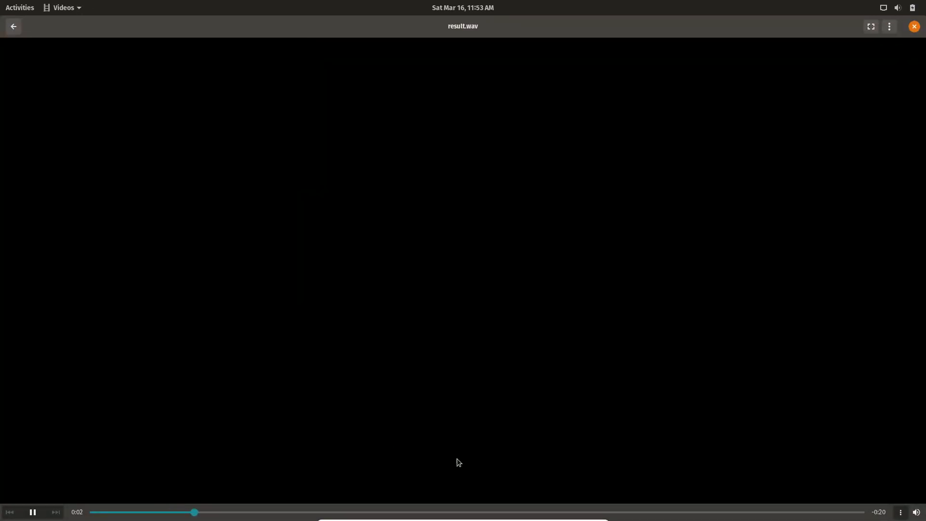
{"action": "left_click", "coordinate": [917, 513]}
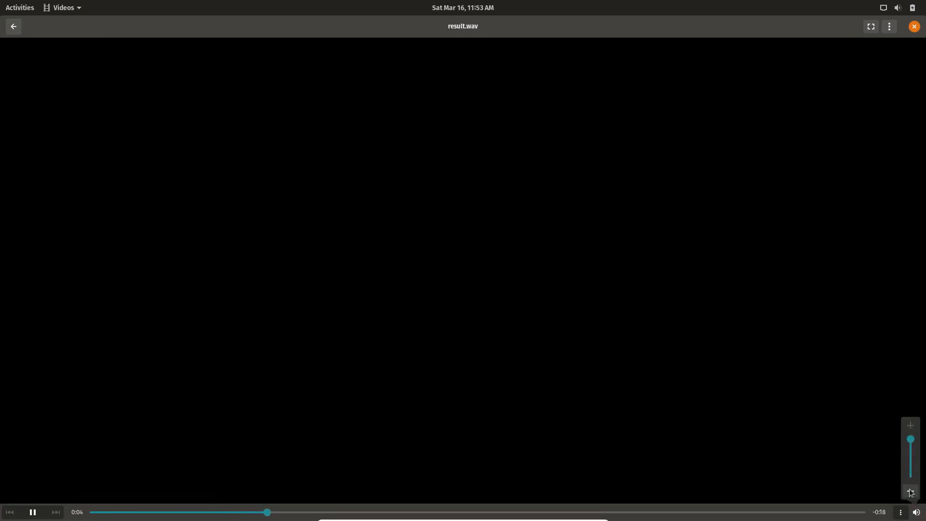
{"action": "left_click", "coordinate": [35, 514]}
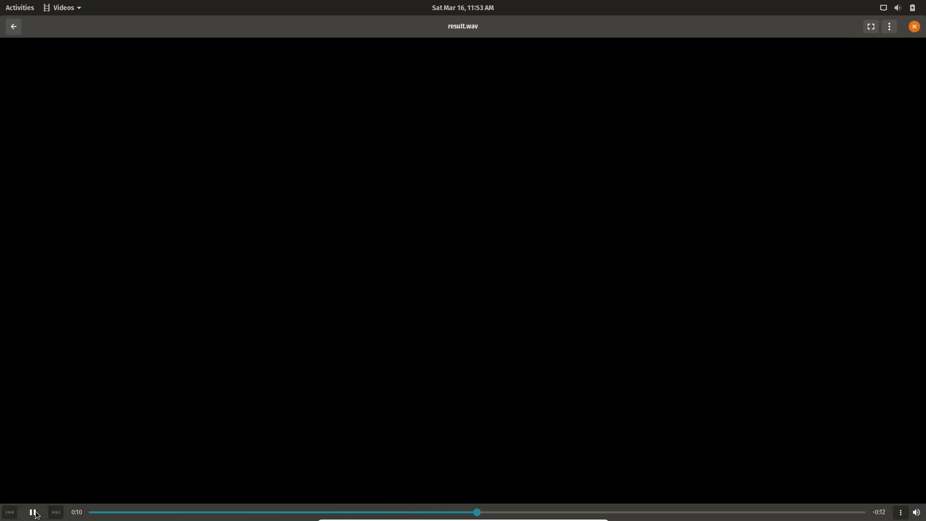
{"action": "left_click", "coordinate": [913, 28]}
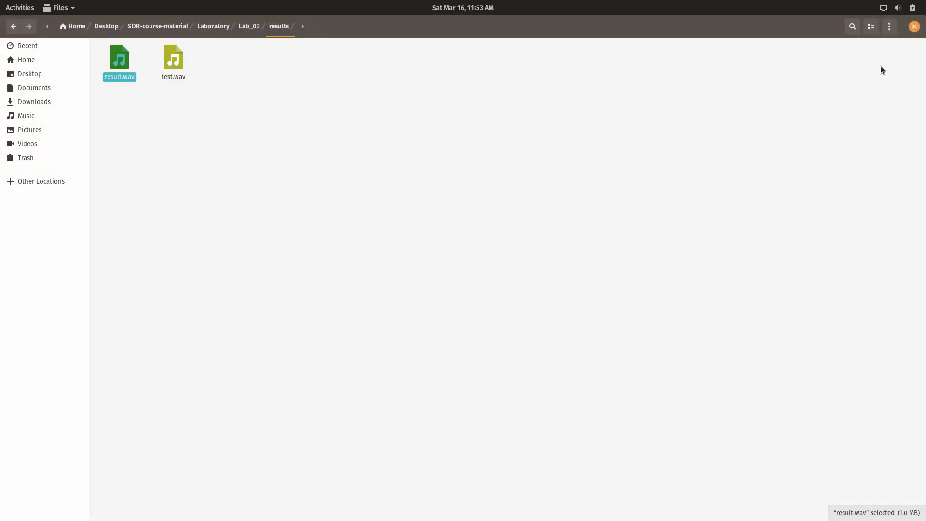
{"action": "key", "text": "alt+Tab"}
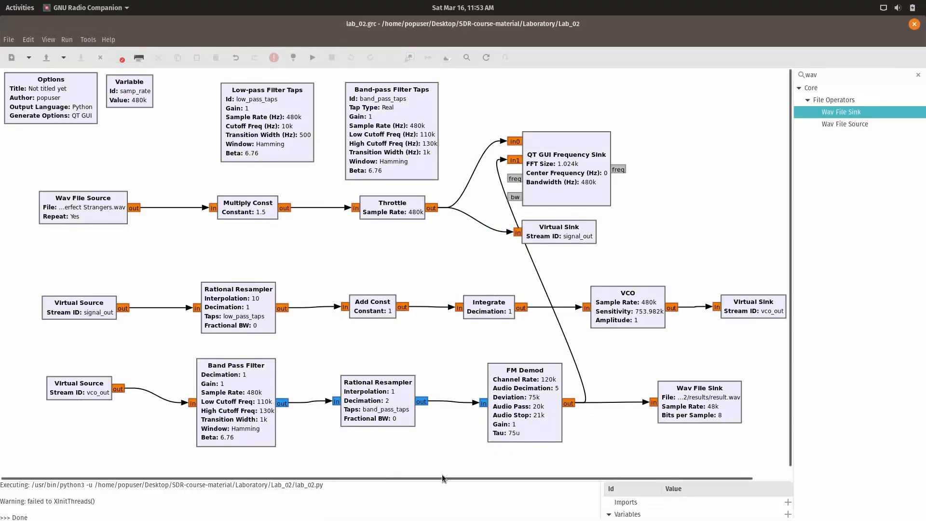